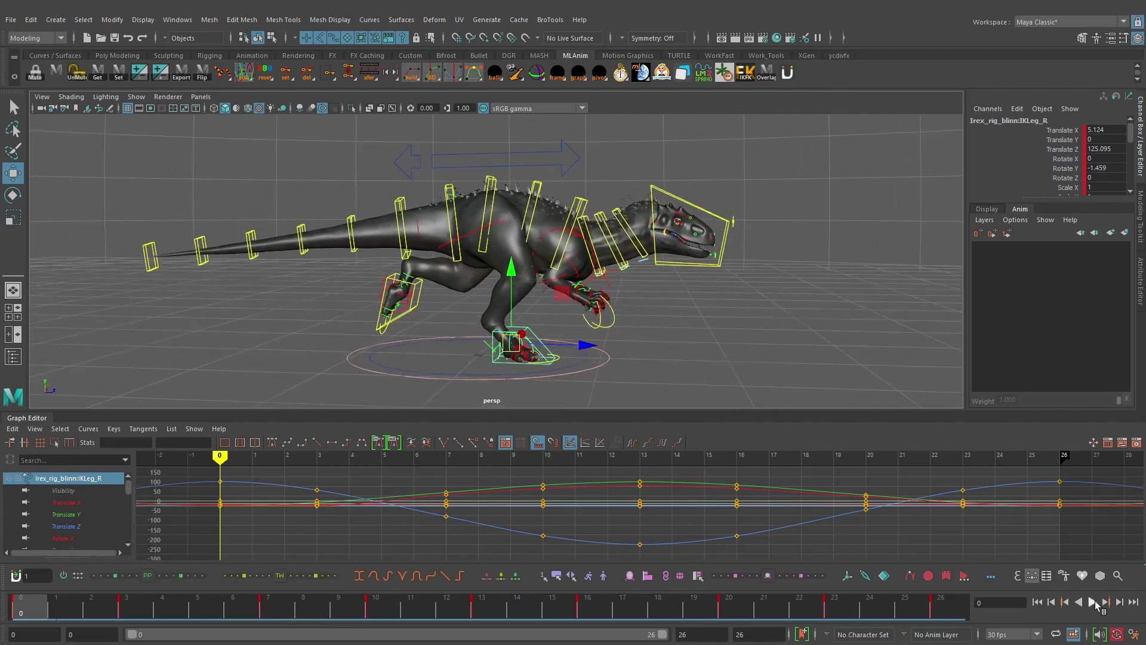
- Play the dinosaur's run cycle and examine the motion from both sides, with the IKSpine3_M control selected to show its curves
{"action": "left_click", "coordinate": [1094, 602]}
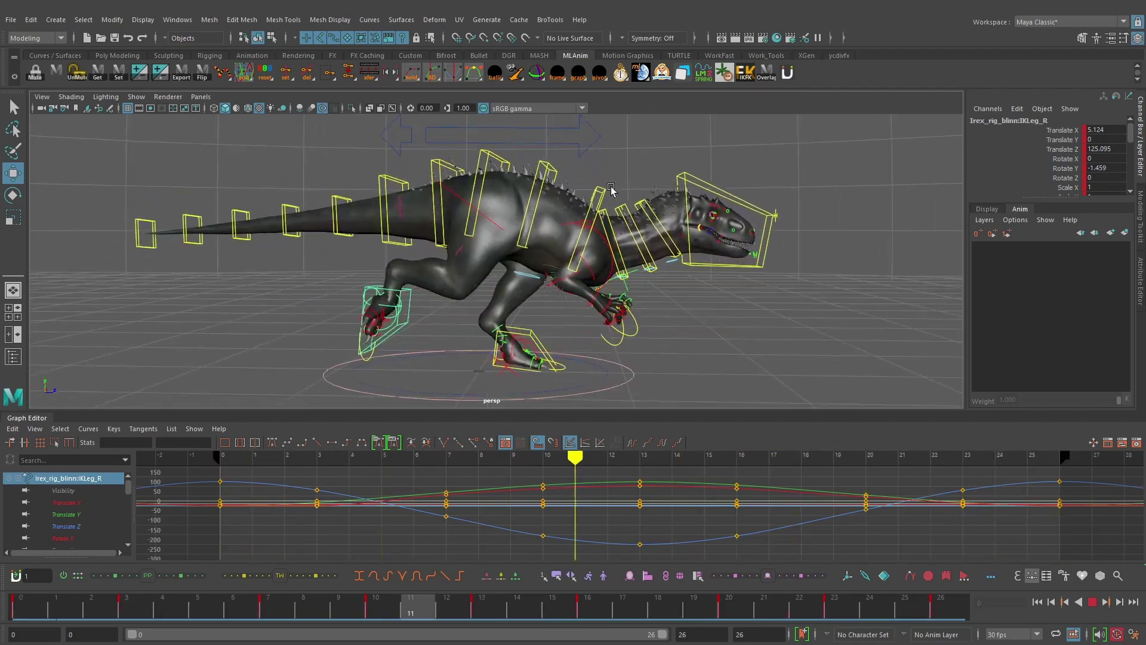
{"action": "left_click", "coordinate": [639, 196]}
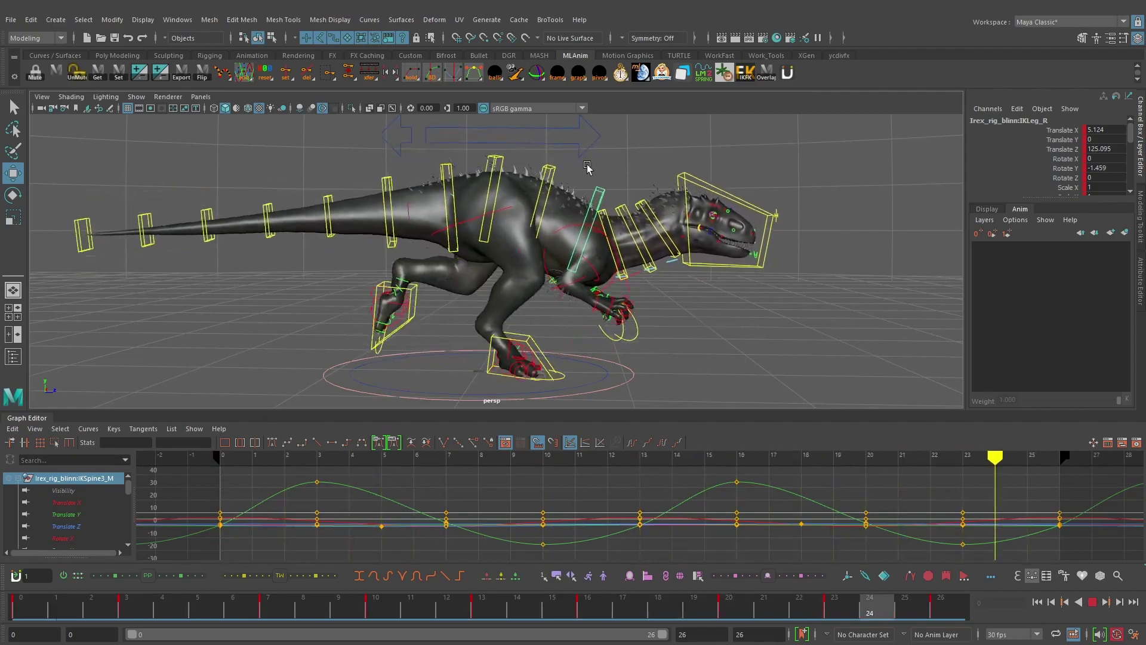
{"action": "left_click_drag", "start_coordinate": [621, 203], "coordinate": [396, 229], "text": "alt"}
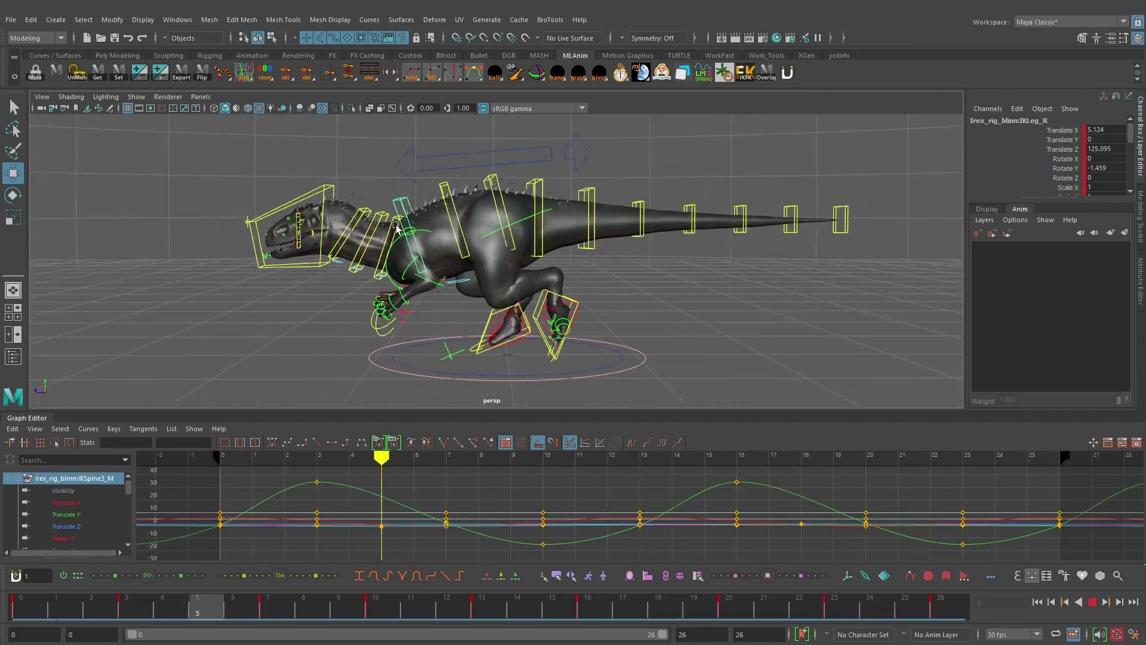
{"action": "right_click_drag", "start_coordinate": [396, 229], "coordinate": [461, 266], "text": "alt"}
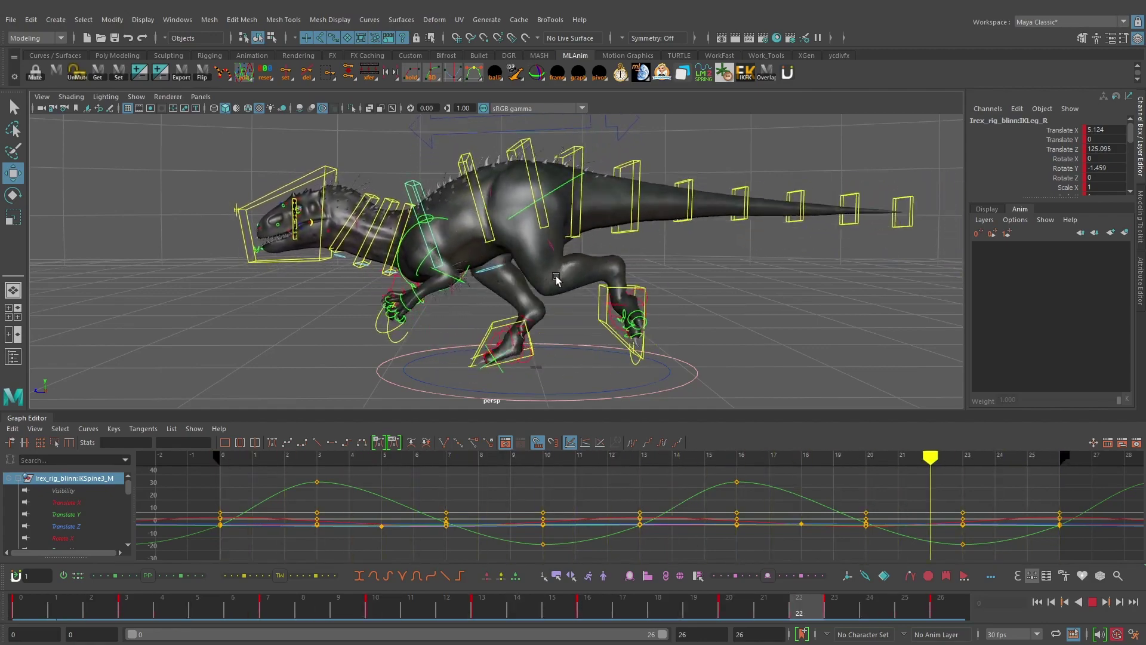
{"action": "left_click_drag", "start_coordinate": [479, 290], "coordinate": [693, 291], "text": "alt"}
{"action": "right_click_drag", "start_coordinate": [693, 292], "coordinate": [626, 298], "text": "alt"}
{"action": "left_click_drag", "start_coordinate": [627, 298], "coordinate": [674, 265], "text": "alt"}
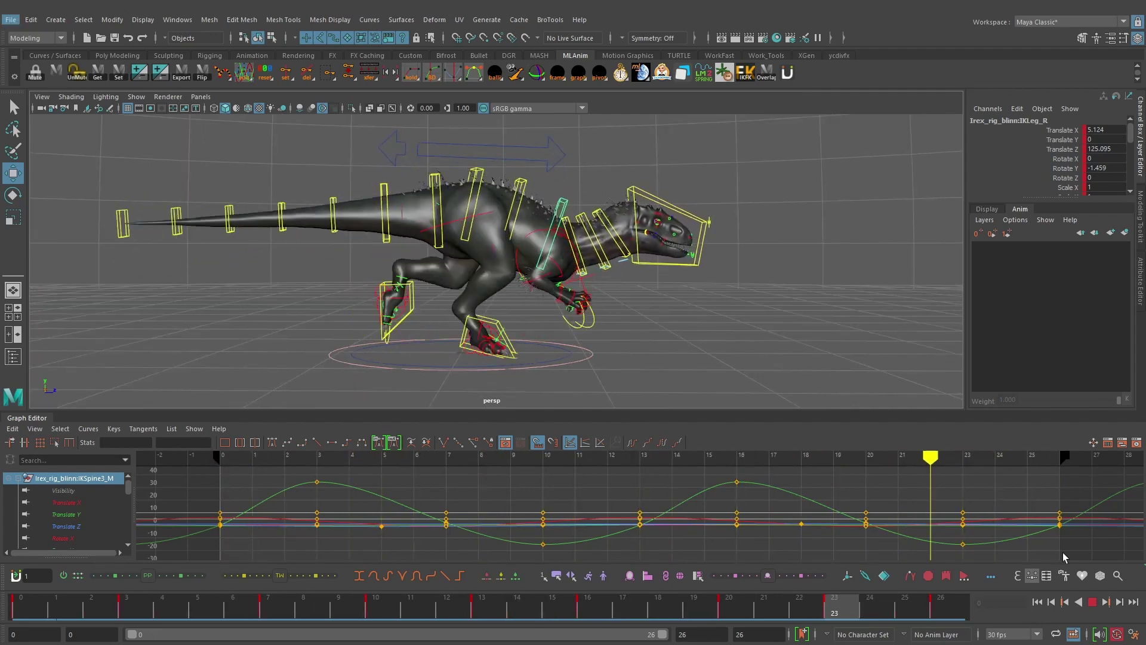
{"action": "left_click", "coordinate": [1092, 603]}
- Starting from frame 0, select the right leg control IKLeg_R and set its Translate Y to 0 on frame 3
{"action": "left_click_drag", "start_coordinate": [242, 606], "coordinate": [21, 606]}
{"action": "scroll", "coordinate": [583, 318], "scroll_direction": "up", "scroll_amount": 2}
{"action": "mouse_move", "coordinate": [583, 319]}
{"action": "left_mouse_down", "text": "alt"}
{"action": "mouse_move", "coordinate": [544, 335]}
{"action": "mouse_move", "coordinate": [592, 328]}
{"action": "left_mouse_up", "text": "alt"}
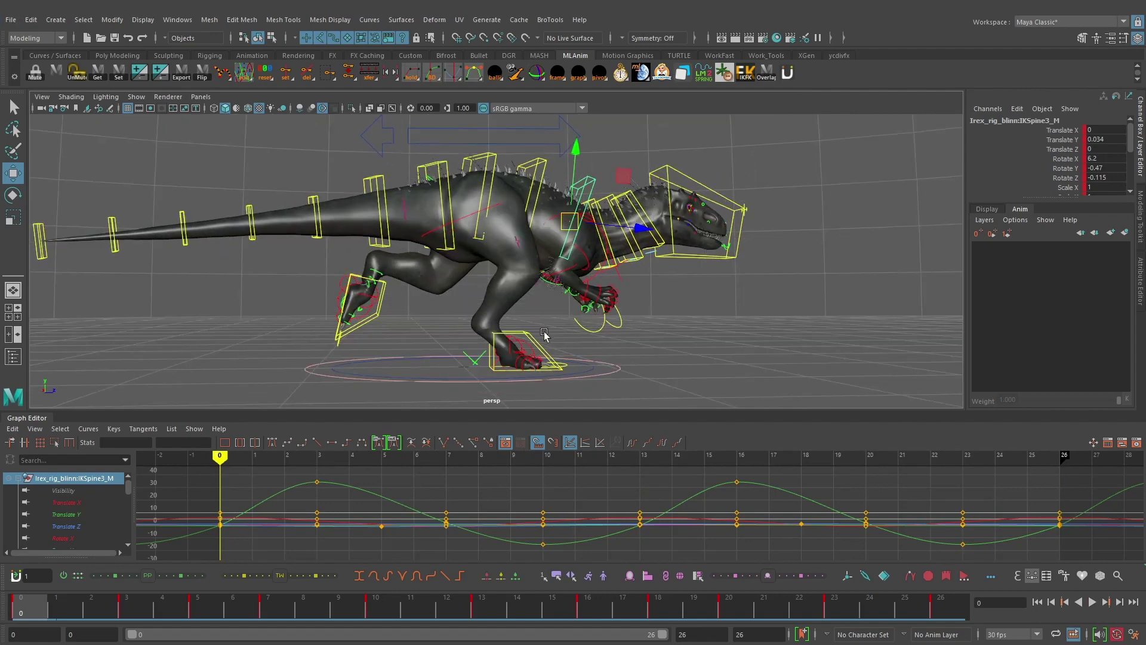
{"action": "left_click", "coordinate": [535, 341]}
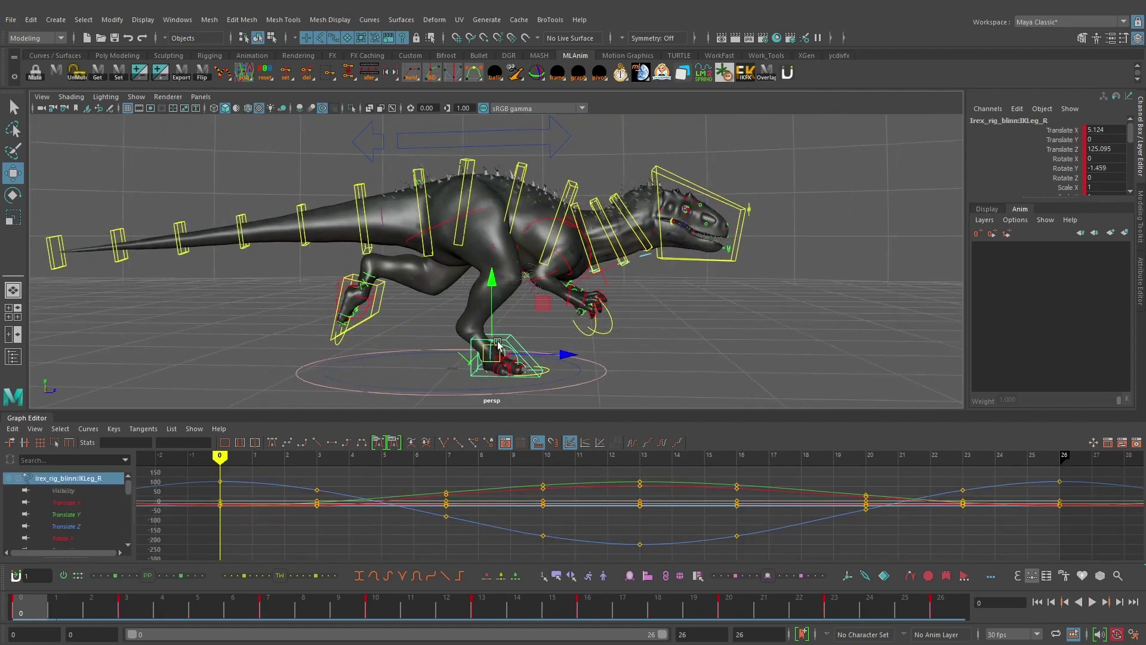
{"action": "left_click_drag", "start_coordinate": [498, 345], "coordinate": [549, 297], "text": "alt"}
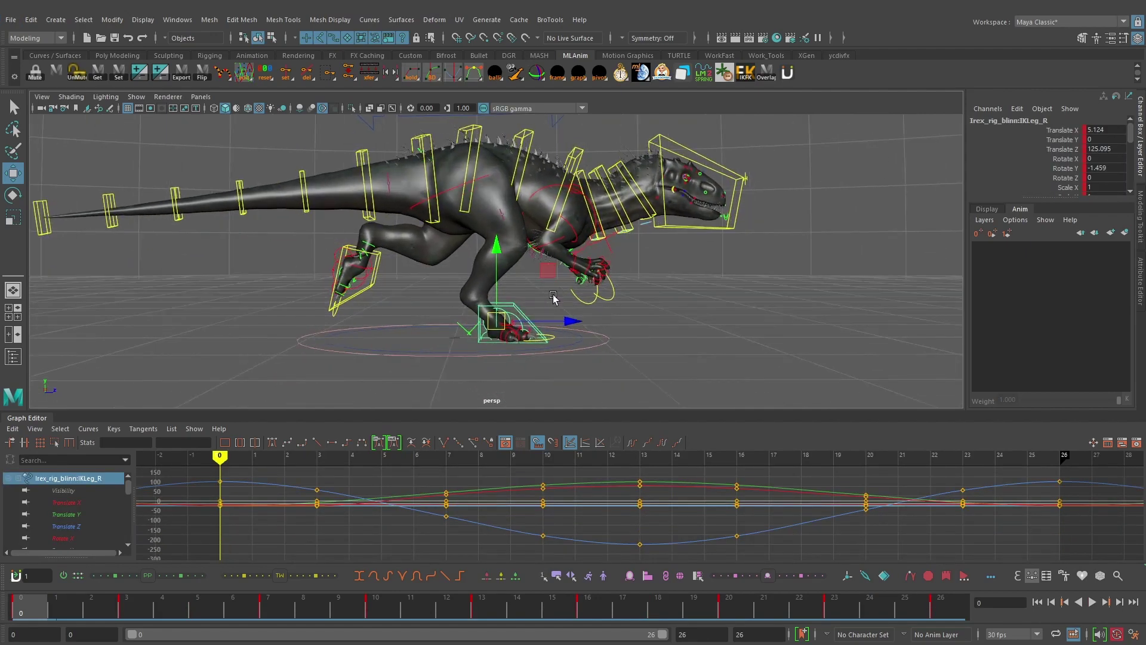
{"action": "key", "text": "period"}
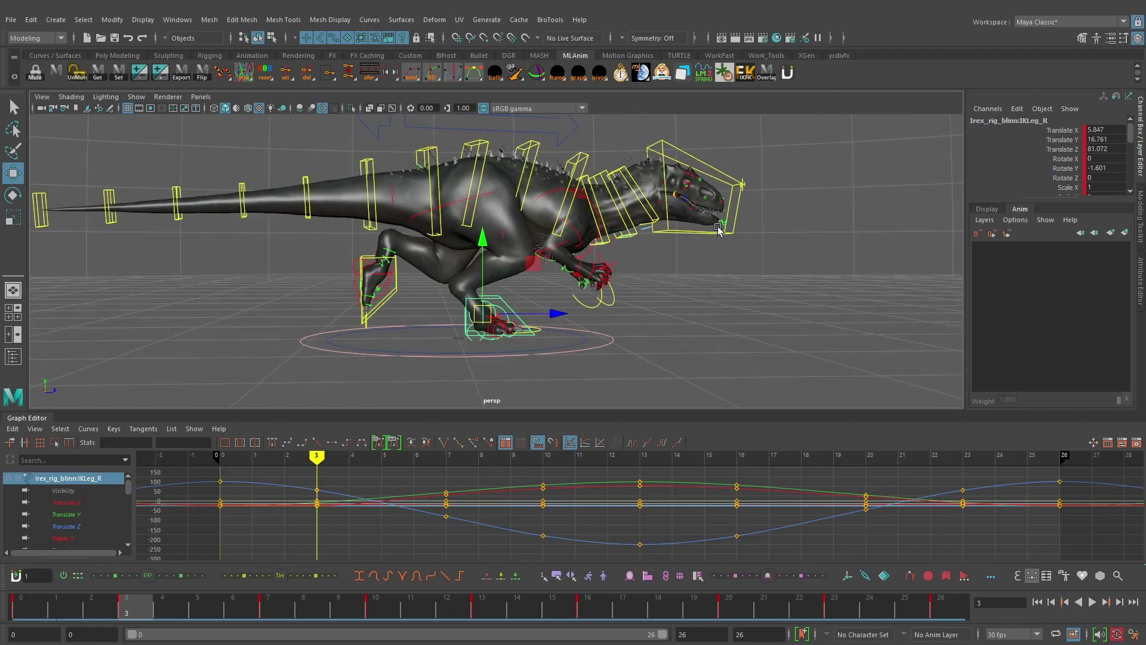
{"action": "left_click_drag", "start_coordinate": [718, 230], "coordinate": [552, 268], "text": "alt"}
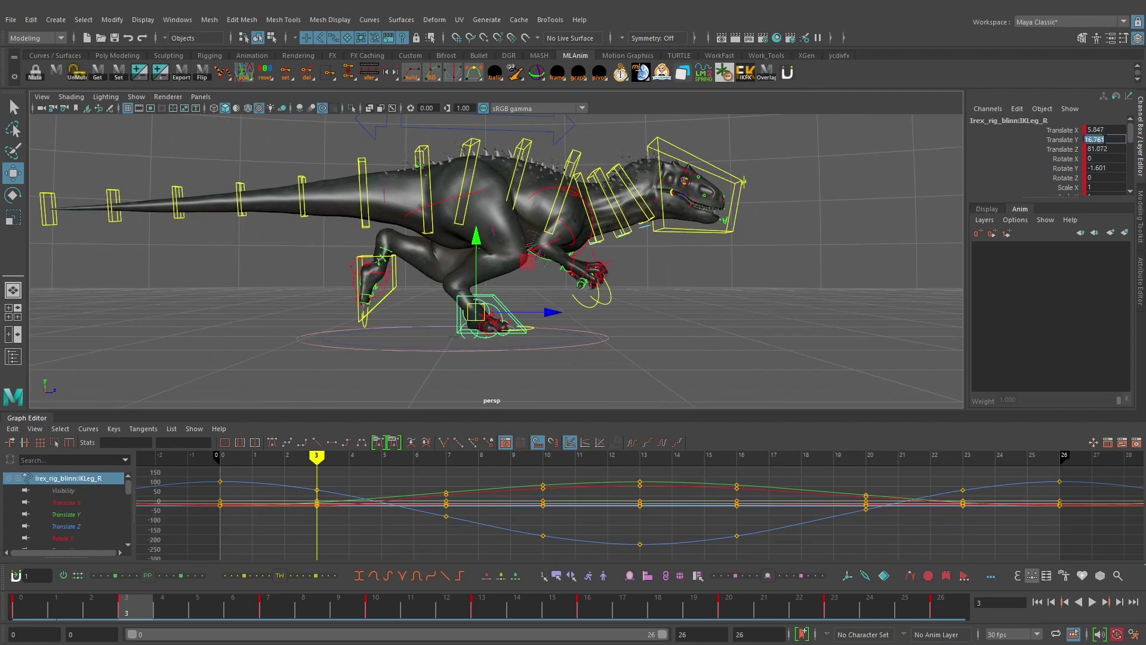
{"action": "key", "text": "Return"}
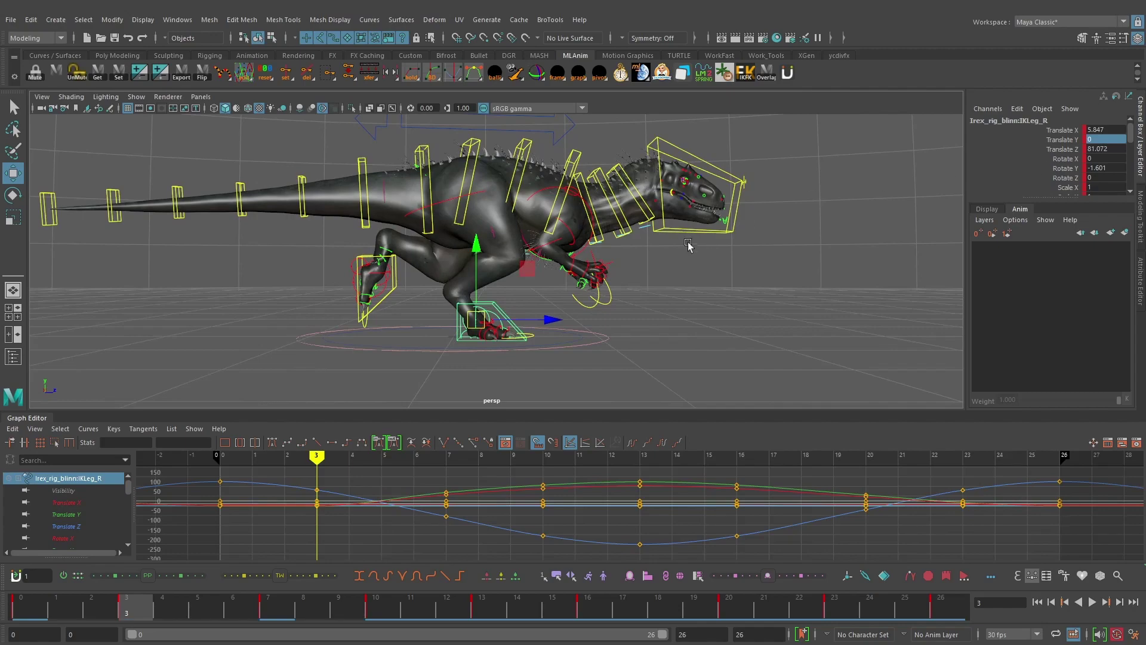
- Compare the frame 0 and frame 3 poses and slide the right foot back on frame 3 to a Translate Z of about -20
{"action": "left_click_drag", "start_coordinate": [671, 251], "coordinate": [644, 260], "text": "alt"}
{"action": "key", "text": "comma"}
{"action": "key", "text": "period"}
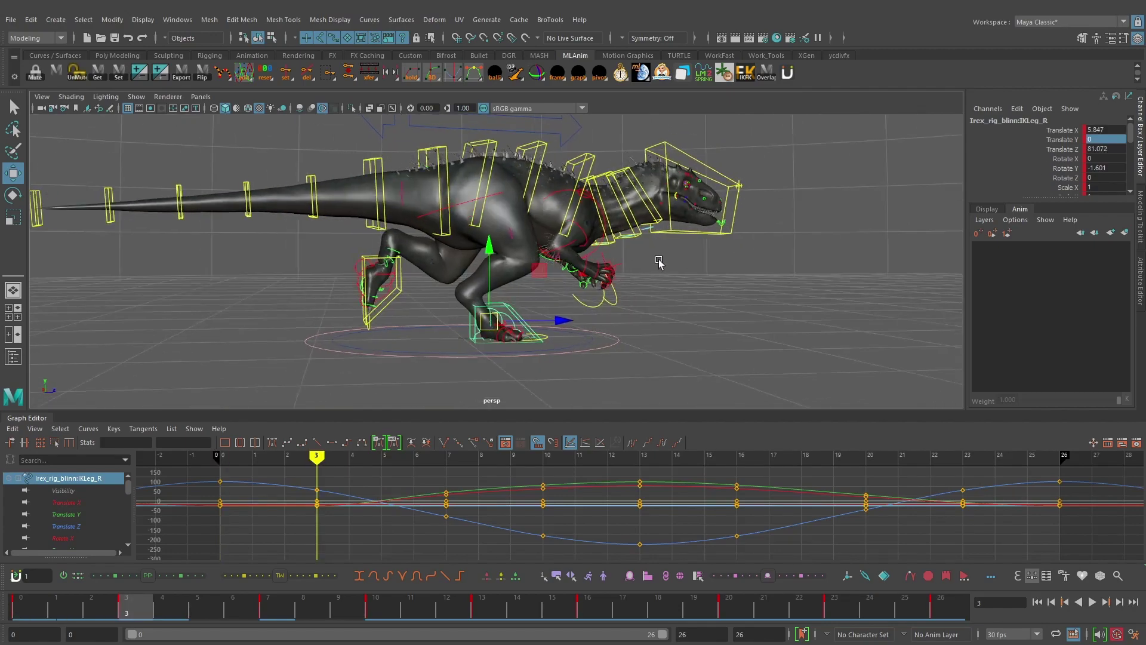
{"action": "key", "text": "comma"}
{"action": "key", "text": "period"}
{"action": "key", "text": "comma"}
{"action": "key", "text": "period"}
{"action": "left_click_drag", "start_coordinate": [541, 319], "coordinate": [538, 316]}
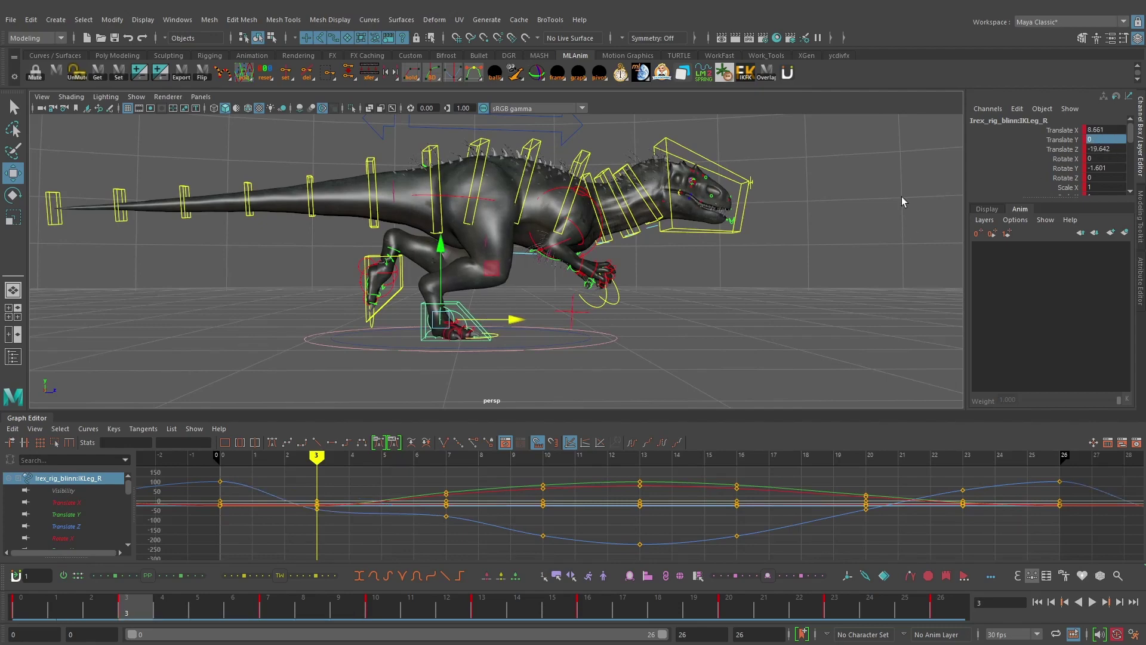
- Flip repeatedly between the keys on frames 0, 3 and 7 to examine how the right foot travels backward
{"action": "left_click_drag", "start_coordinate": [657, 243], "coordinate": [678, 246], "text": "alt"}
{"action": "key", "text": "comma"}
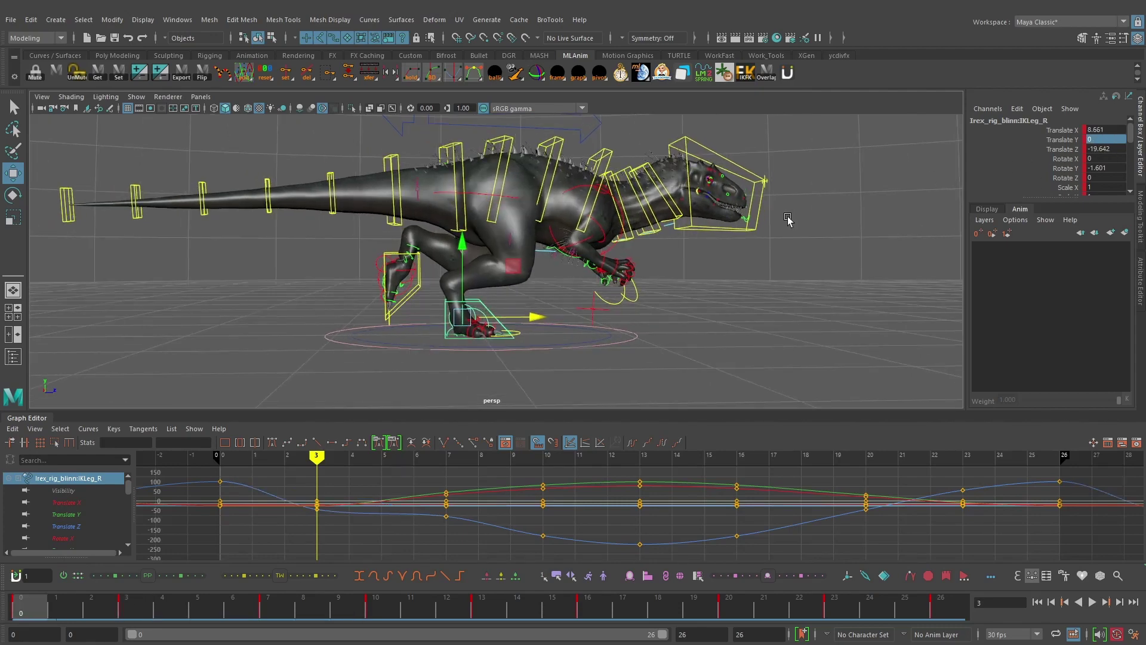
{"action": "key", "text": "period"}
{"action": "left_click_drag", "start_coordinate": [775, 222], "coordinate": [758, 224], "text": "alt"}
{"action": "key", "text": "period"}
{"action": "key", "text": "comma"}
{"action": "key", "text": "comma"}
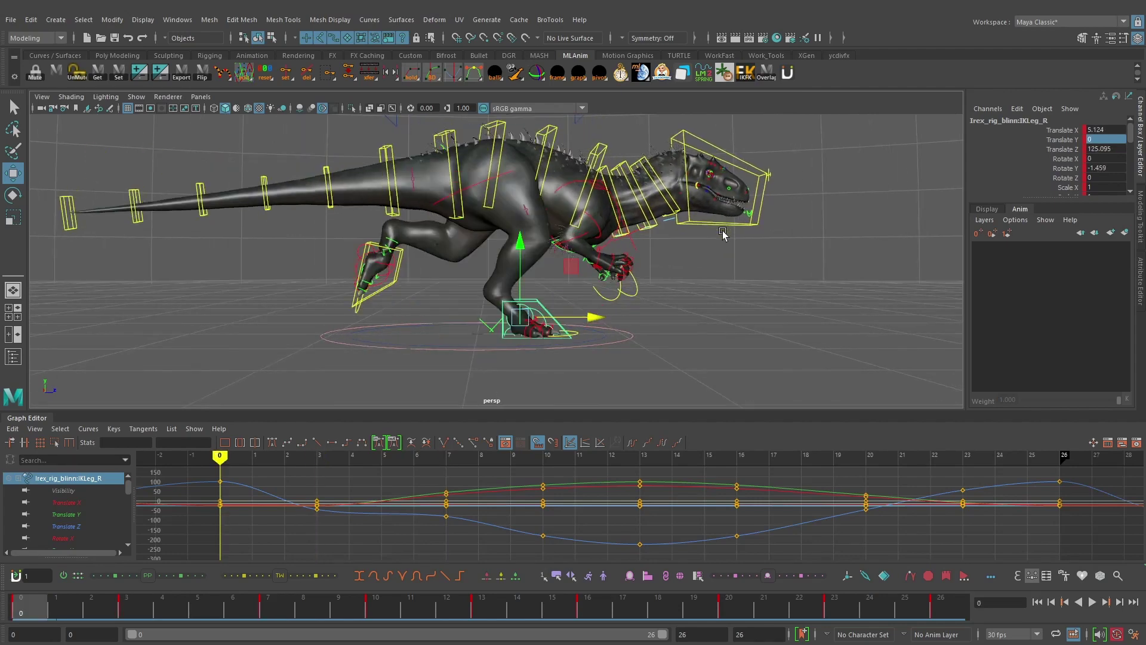
{"action": "key", "text": "period"}
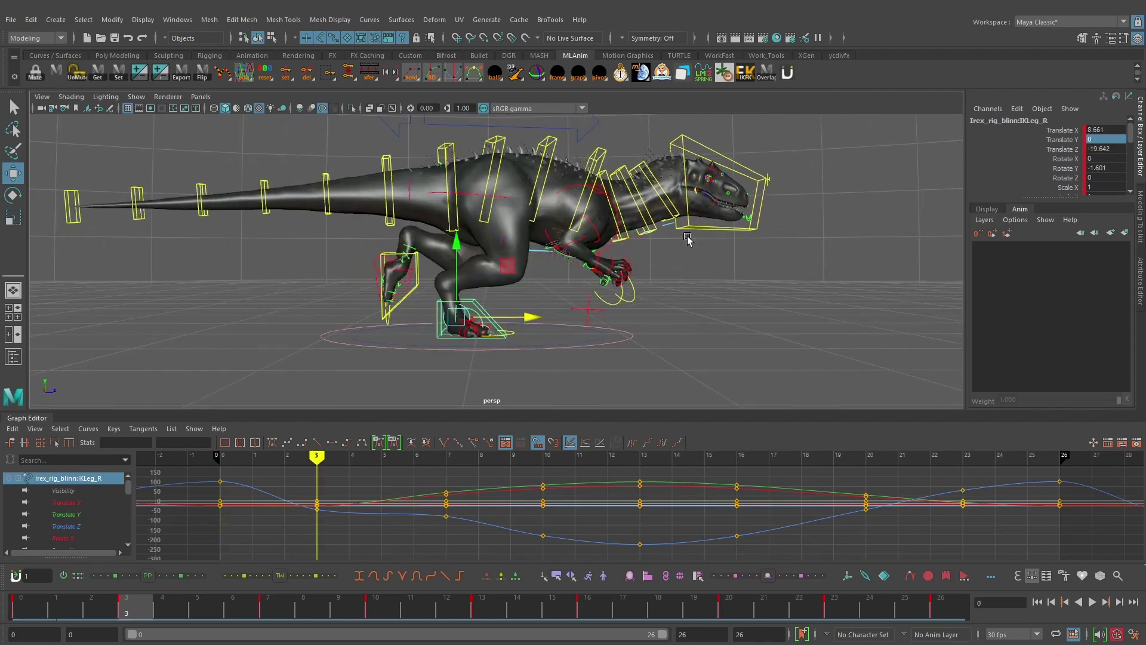
{"action": "key", "text": "comma"}
{"action": "key", "text": "period"}
{"action": "key", "text": "period"}
{"action": "key", "text": "comma"}
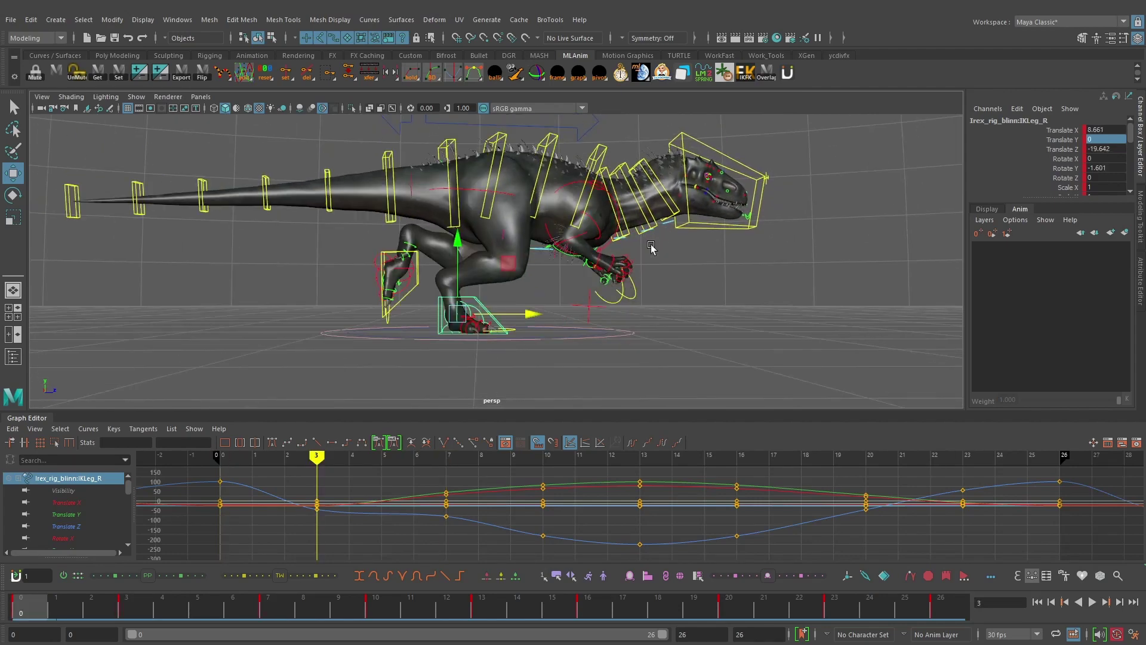
{"action": "key", "text": "comma"}
{"action": "key", "text": "period"}
{"action": "key", "text": "period"}
{"action": "key", "text": "comma"}
{"action": "key", "text": "comma"}
{"action": "key", "text": "period"}
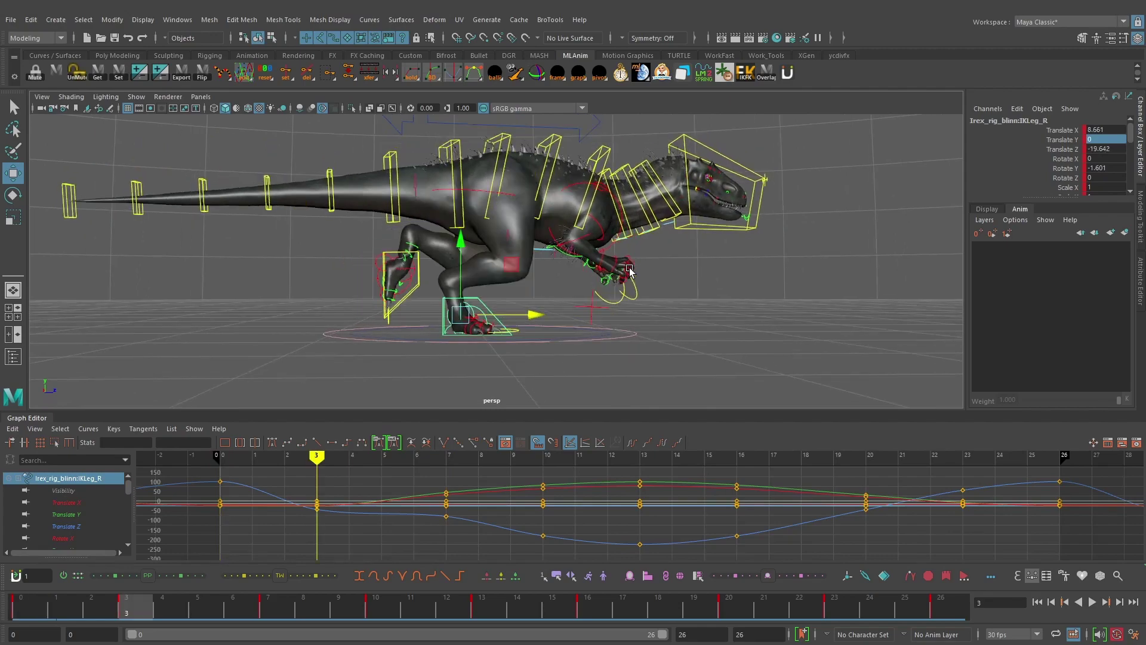
- On frame 7, set the right leg control's Translate Y, Rotate X and Rotate Z to 0
{"action": "left_click", "coordinate": [284, 603]}
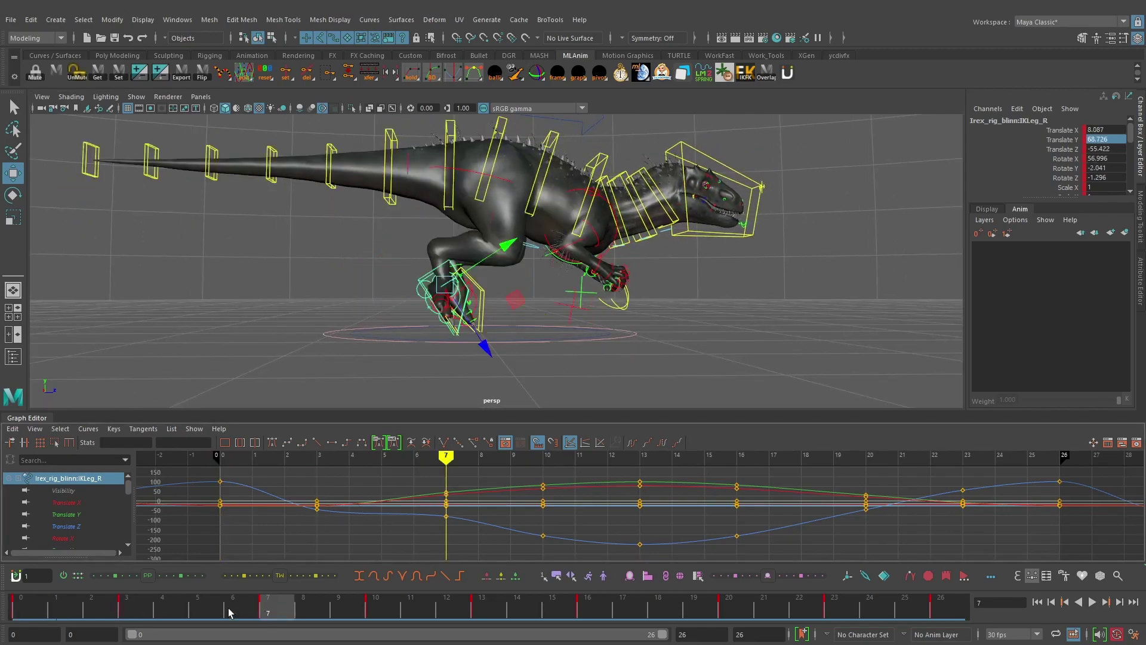
{"action": "key", "text": "alt+v"}
{"action": "mouse_move", "coordinate": [525, 285]}
{"action": "left_mouse_down", "text": "alt"}
{"action": "mouse_move", "coordinate": [456, 286]}
{"action": "mouse_move", "coordinate": [523, 282]}
{"action": "left_mouse_up", "text": "alt"}
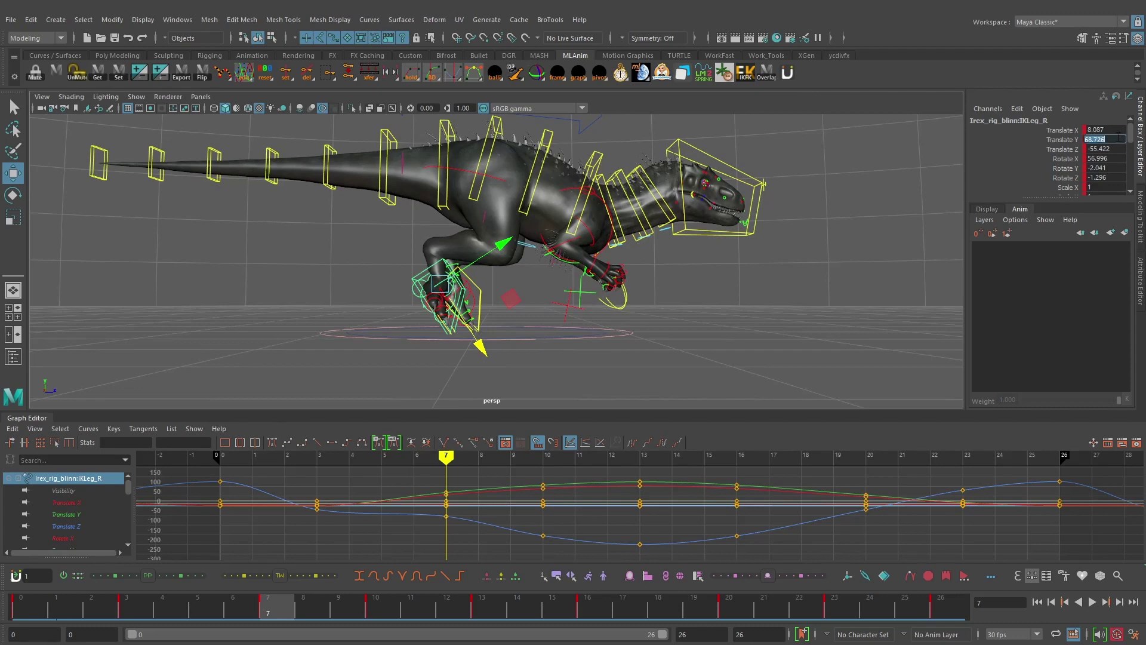
{"action": "left_click", "coordinate": [1071, 159]}
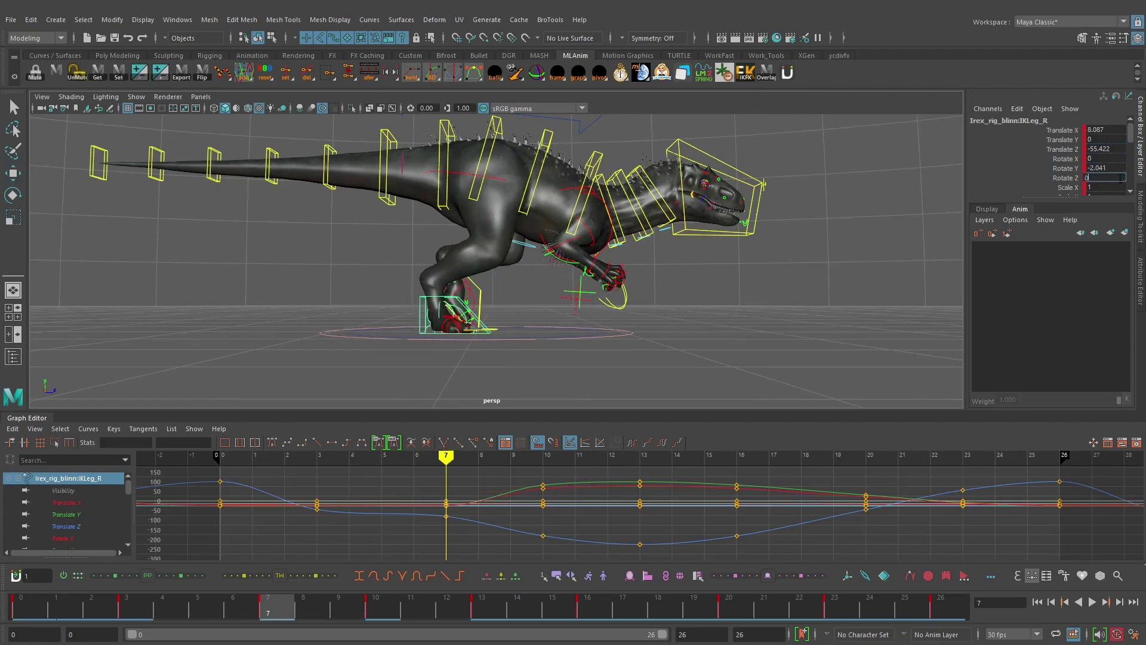
- Move the right foot backward on frame 7 to a Translate Z of about -191 and inspect the stretched leg from other angles
{"action": "left_click_drag", "start_coordinate": [541, 292], "coordinate": [546, 295], "text": "alt"}
{"action": "key", "text": "w"}
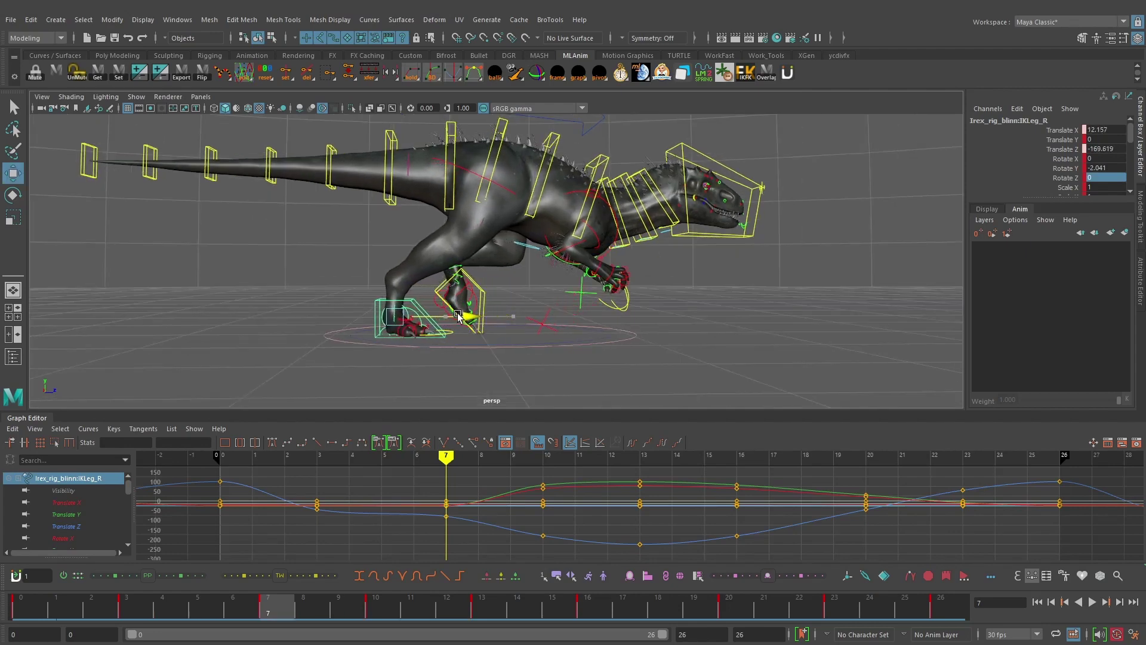
{"action": "left_click_drag", "start_coordinate": [458, 316], "coordinate": [435, 249]}
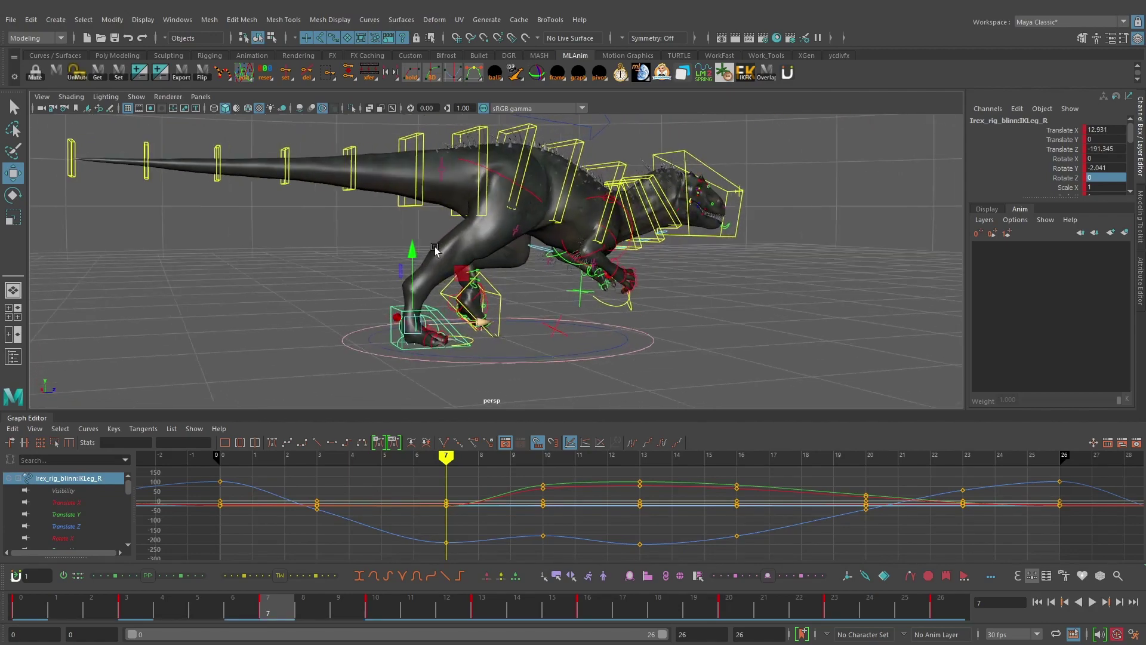
{"action": "left_click_drag", "start_coordinate": [565, 226], "coordinate": [372, 206], "text": "alt"}
{"action": "left_click_drag", "start_coordinate": [420, 264], "coordinate": [412, 292], "text": "alt"}
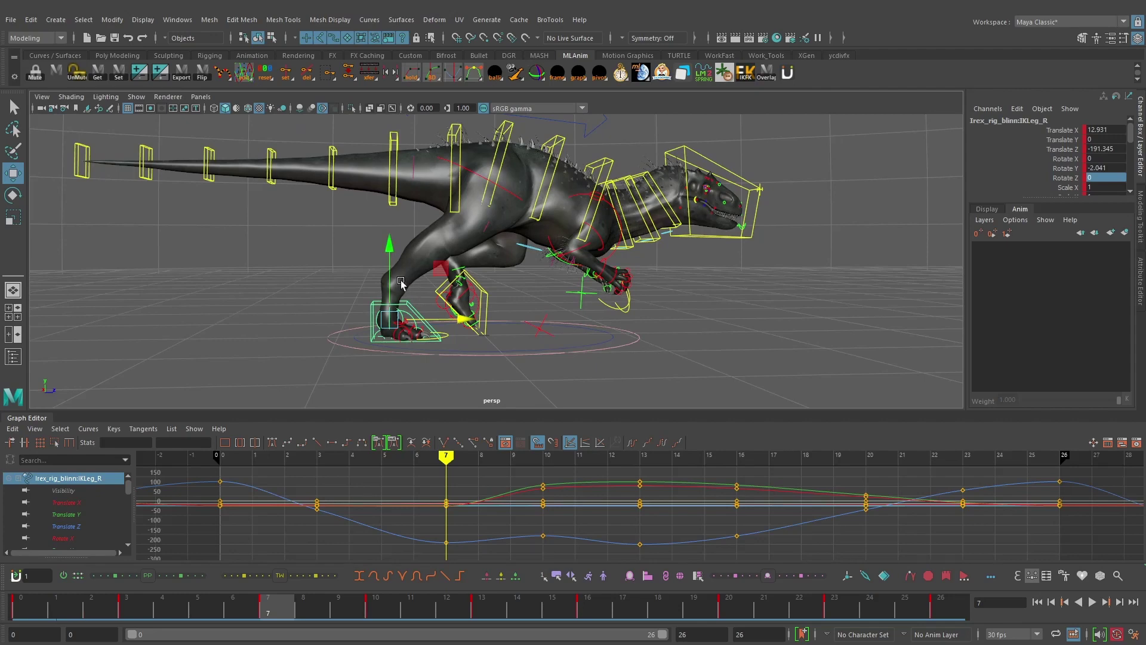
- Raise and tilt the right foot on frame 7 to about 19.5 in Translate Y, -209 in Translate Z and 15 degrees in Rotate X
{"action": "left_click_drag", "start_coordinate": [389, 264], "coordinate": [389, 271]}
{"action": "key", "text": "e"}
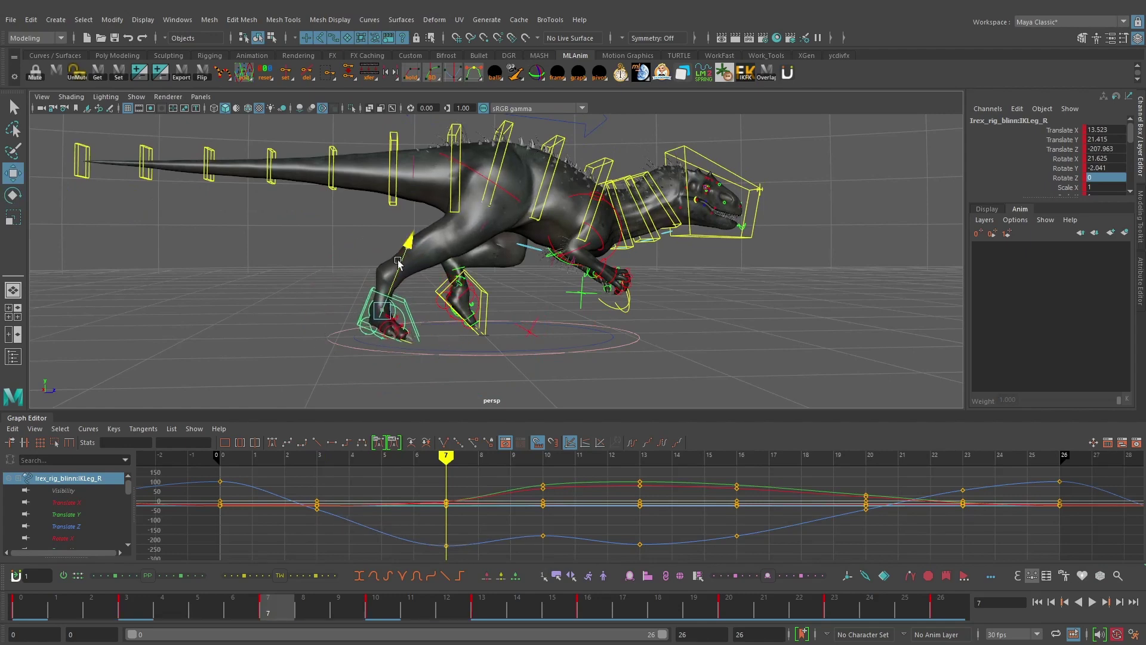
{"action": "key", "text": "e"}
{"action": "left_click_drag", "start_coordinate": [420, 259], "coordinate": [425, 267]}
{"action": "key", "text": "w"}
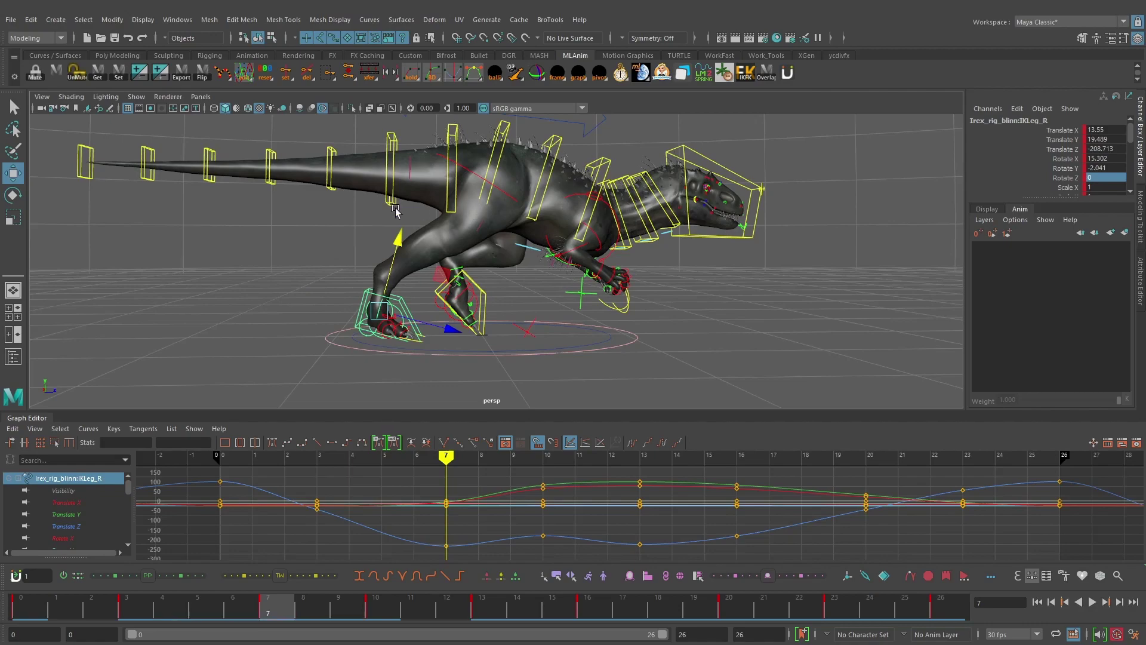
{"action": "mouse_move", "coordinate": [395, 208]}
{"action": "left_mouse_down", "text": "alt"}
{"action": "mouse_move", "coordinate": [320, 218]}
{"action": "mouse_move", "coordinate": [401, 204]}
{"action": "left_mouse_up", "text": "alt"}
{"action": "scroll", "coordinate": [549, 189], "scroll_direction": "up", "scroll_amount": 1}
{"action": "middle_click_drag", "start_coordinate": [496, 139], "coordinate": [462, 174], "text": "alt"}
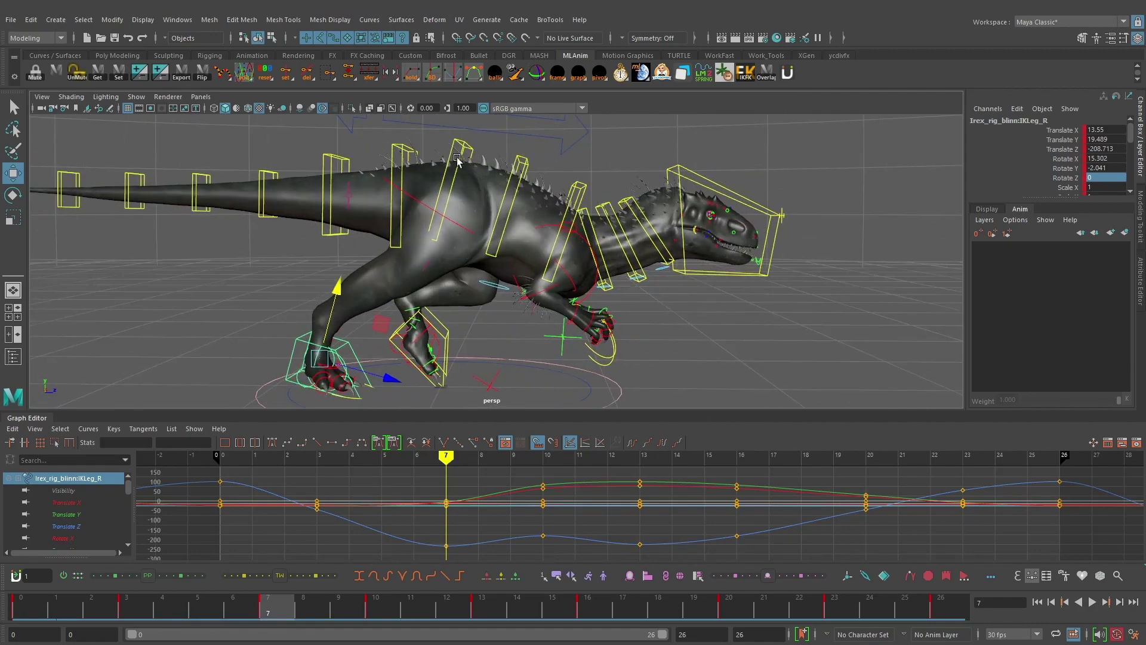
{"action": "left_click", "coordinate": [475, 147]}
{"action": "left_click_drag", "start_coordinate": [436, 156], "coordinate": [362, 186], "text": "alt"}
{"action": "left_click", "coordinate": [461, 212]}
{"action": "key", "text": "ctrl+z"}
- On frame 10, push the right leg control back to a Translate Z of about -232 and rotate it to about 83 degrees on X
{"action": "left_click", "coordinate": [388, 319]}
{"action": "left_click_drag", "start_coordinate": [434, 296], "coordinate": [436, 278], "text": "alt"}
{"action": "left_click_drag", "start_coordinate": [556, 251], "coordinate": [539, 274], "text": "alt"}
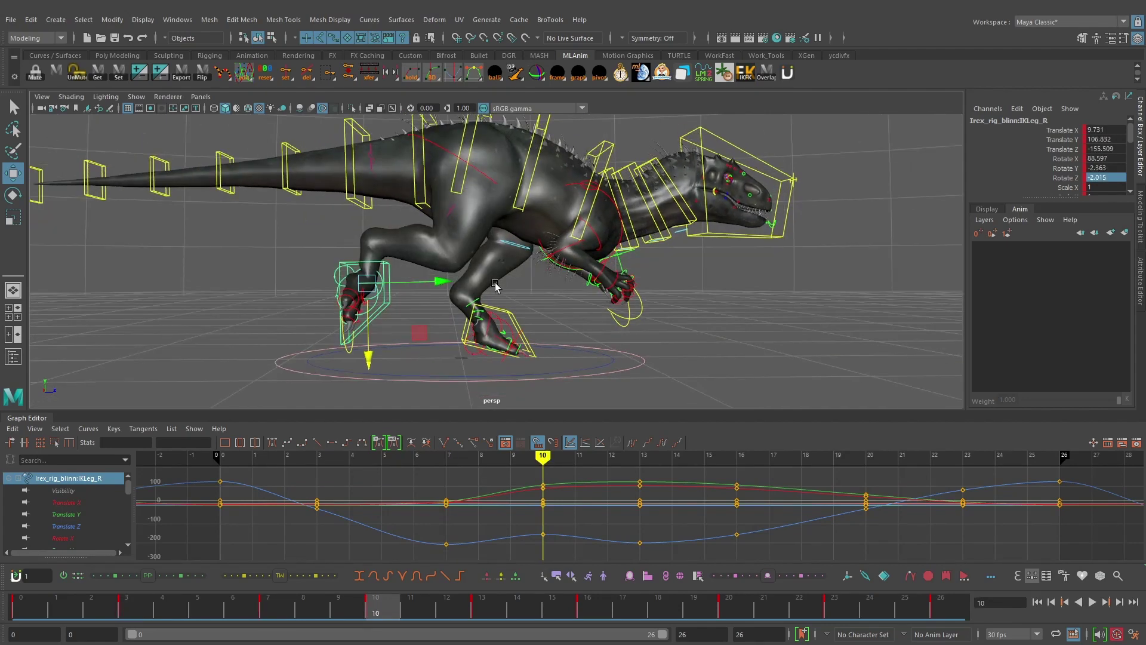
{"action": "left_click_drag", "start_coordinate": [424, 284], "coordinate": [391, 281]}
{"action": "key", "text": "comma"}
{"action": "key", "text": "period"}
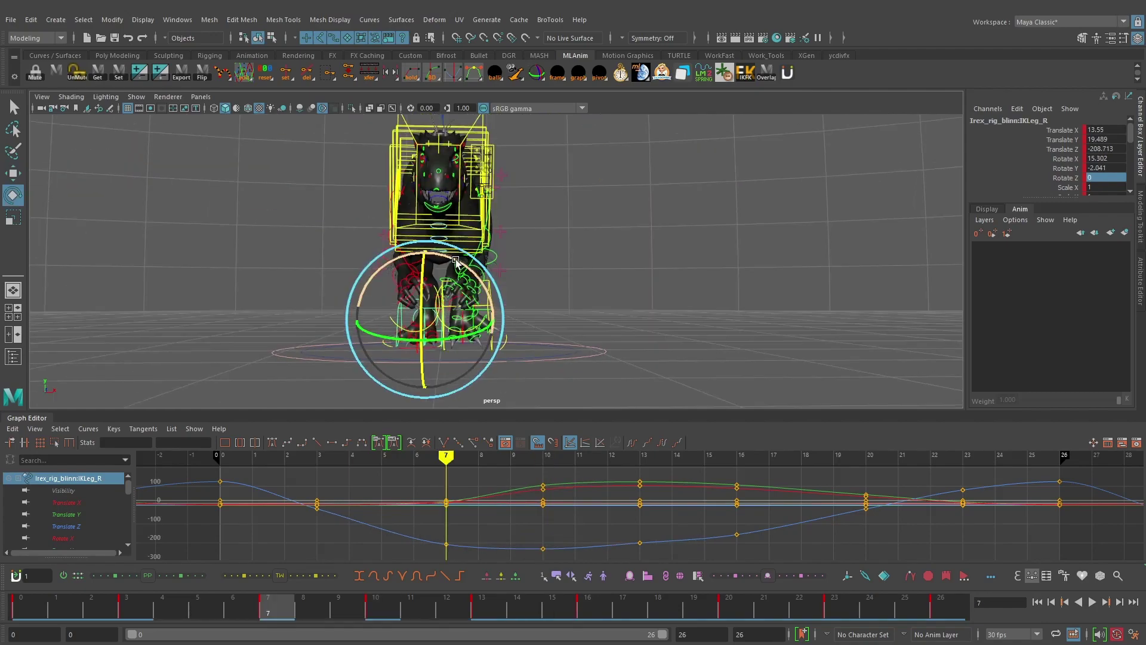
{"action": "key", "text": "period"}
{"action": "key", "text": "w"}
- Flip between the keys on frames 7 and 10 from the side to check the right foot's lift-off
{"action": "left_click_drag", "start_coordinate": [472, 328], "coordinate": [525, 286], "text": "alt"}
{"action": "key", "text": "comma"}
{"action": "key", "text": "period"}
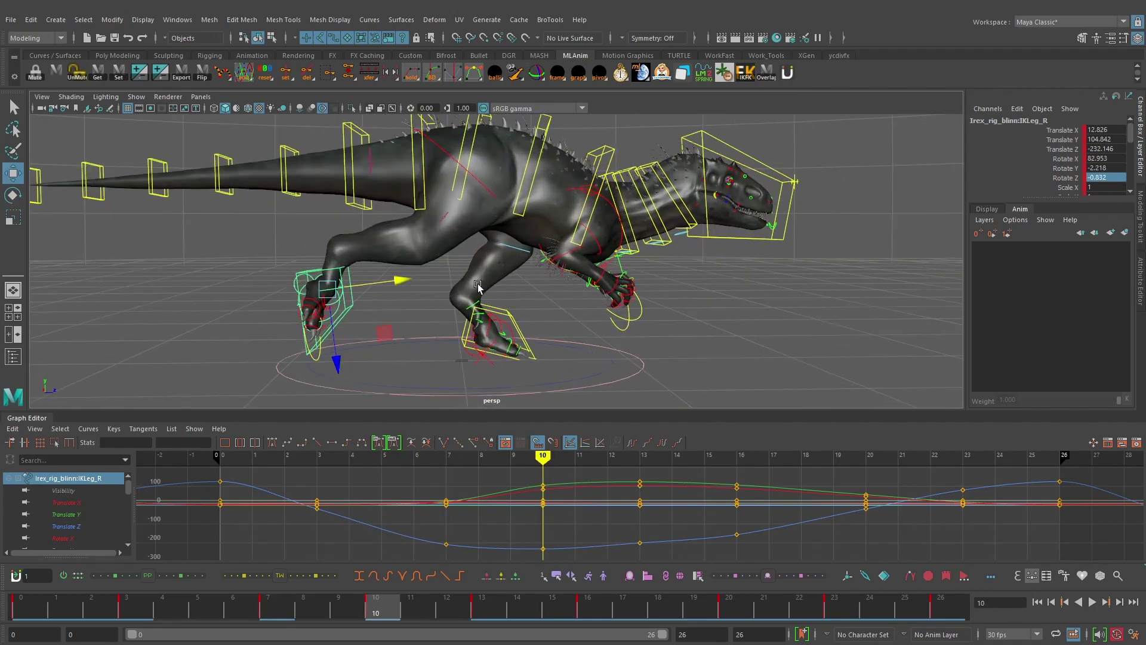
{"action": "key", "text": "comma"}
{"action": "key", "text": "period"}
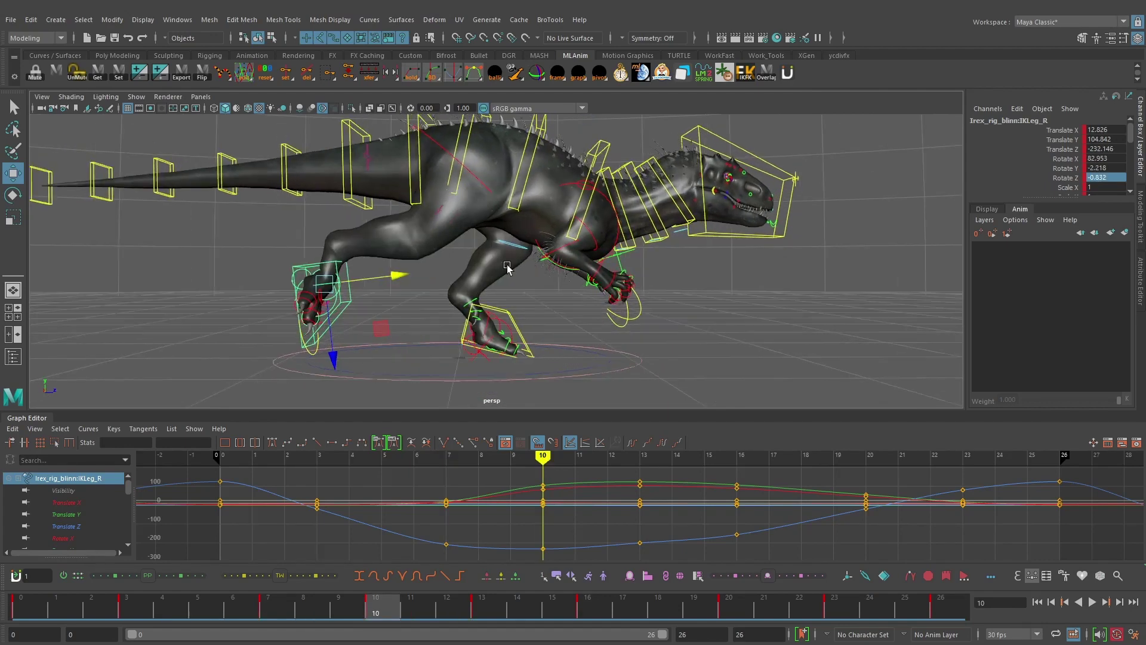
{"action": "key", "text": "comma"}
{"action": "key", "text": "period"}
- Step and scrub through the right leg's keyed poses from frame 0 to frame 13, comparing frames 10 and 13 with their neighbours
{"action": "key", "text": "comma"}
{"action": "key", "text": "comma"}
{"action": "key", "text": "comma"}
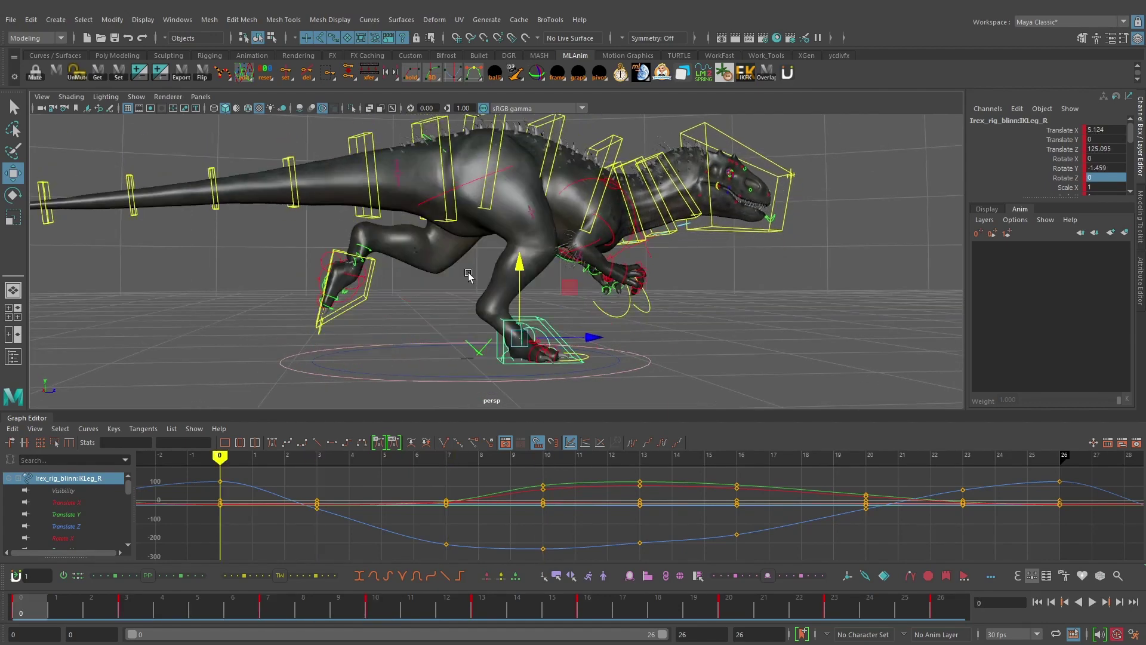
{"action": "key", "text": "period"}
{"action": "key", "text": "period"}
{"action": "key", "text": "period"}
{"action": "key", "text": "period"}
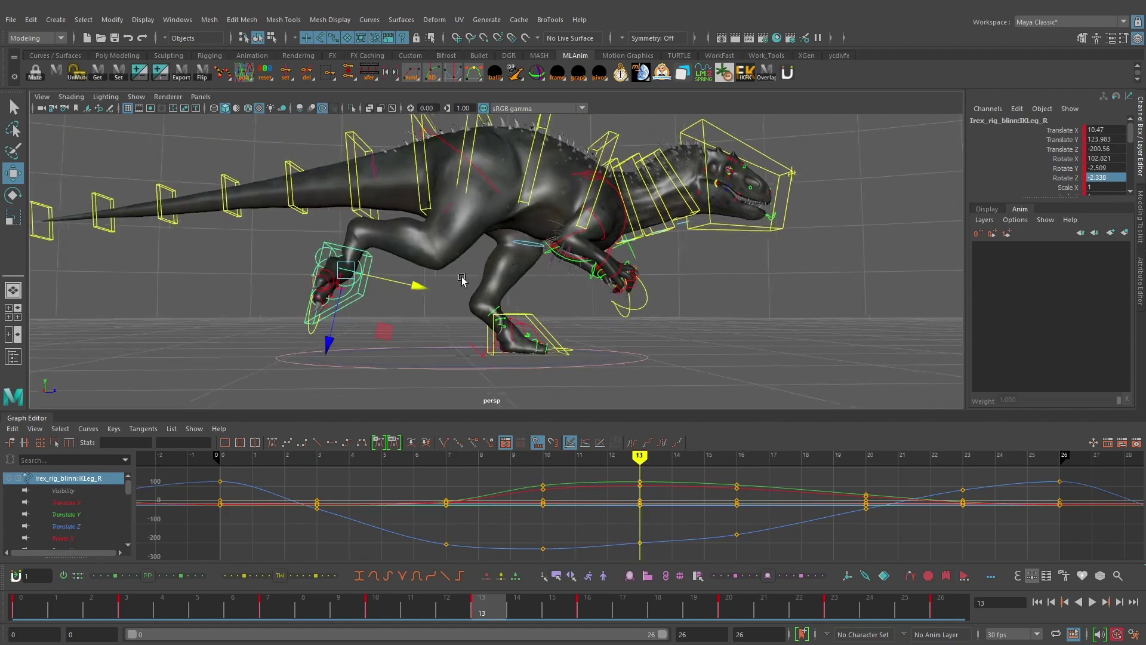
{"action": "key", "text": "comma"}
{"action": "key", "text": "comma"}
{"action": "key", "text": "comma"}
{"action": "key", "text": "comma"}
{"action": "left_click_drag", "start_coordinate": [84, 610], "coordinate": [489, 607]}
{"action": "key", "text": "comma"}
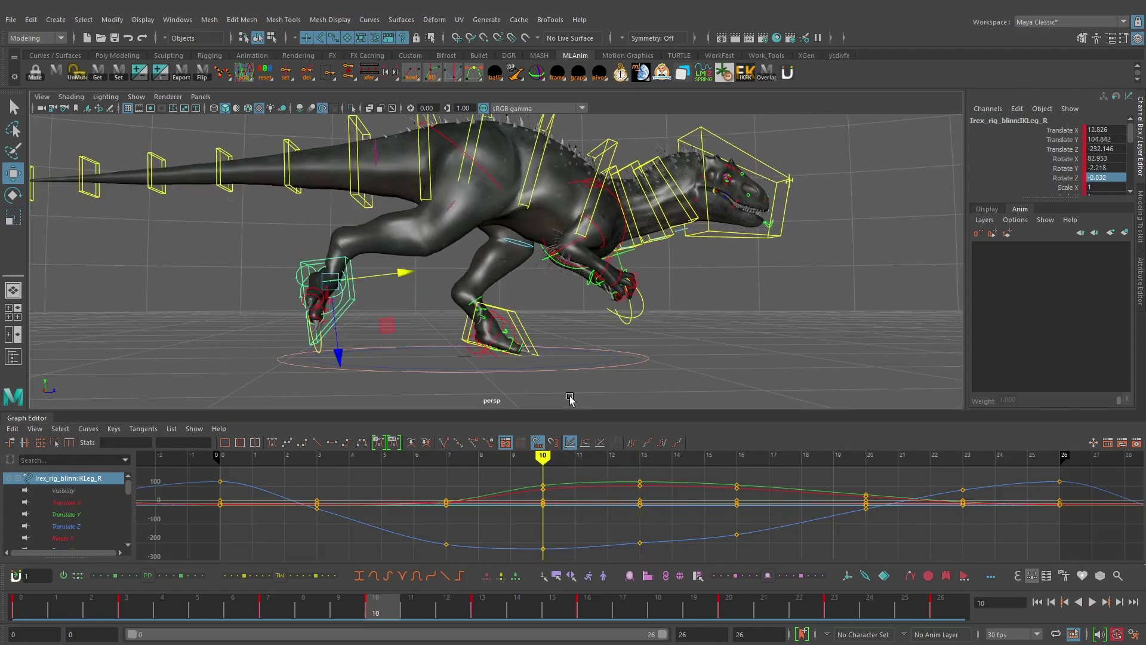
{"action": "key", "text": "period"}
{"action": "key", "text": "period"}
{"action": "key", "text": "comma"}
{"action": "key", "text": "comma"}
{"action": "key", "text": "period"}
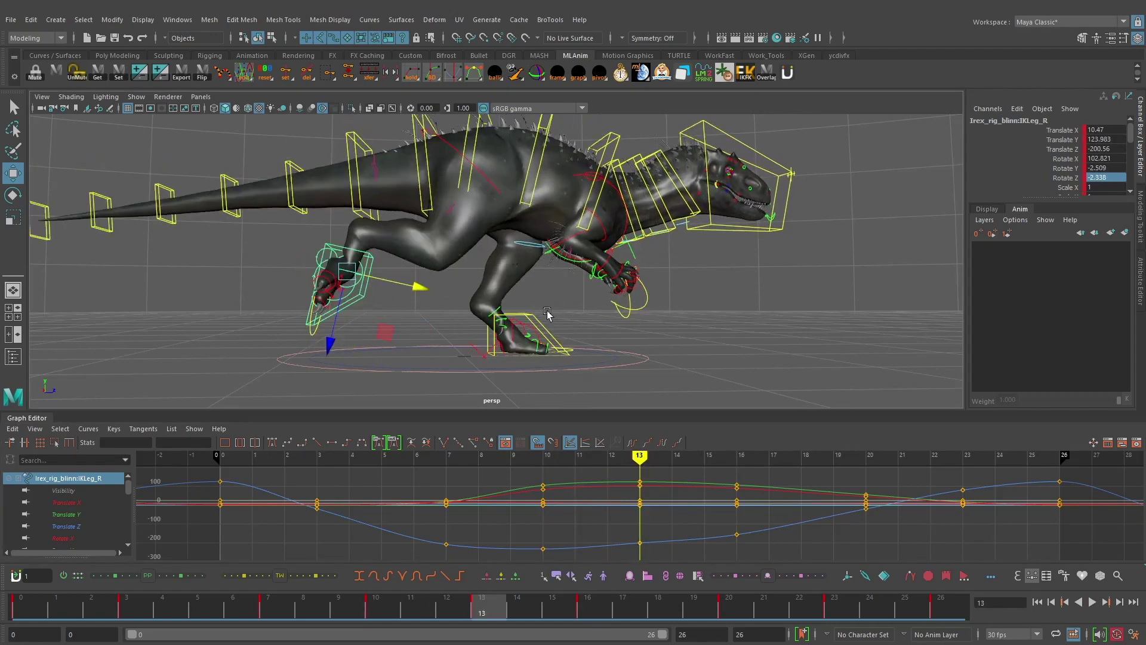
- Flip between the right leg's keys around frames 7, 10 and 13 to compare the foot's angle from the side
{"action": "key", "text": "comma"}
{"action": "key", "text": "comma"}
{"action": "key", "text": "period"}
{"action": "key", "text": "period"}
{"action": "left_click_drag", "start_coordinate": [545, 314], "coordinate": [496, 285], "text": "alt"}
{"action": "key", "text": "comma"}
{"action": "key", "text": "period"}
{"action": "key", "text": "comma"}
{"action": "key", "text": "period"}
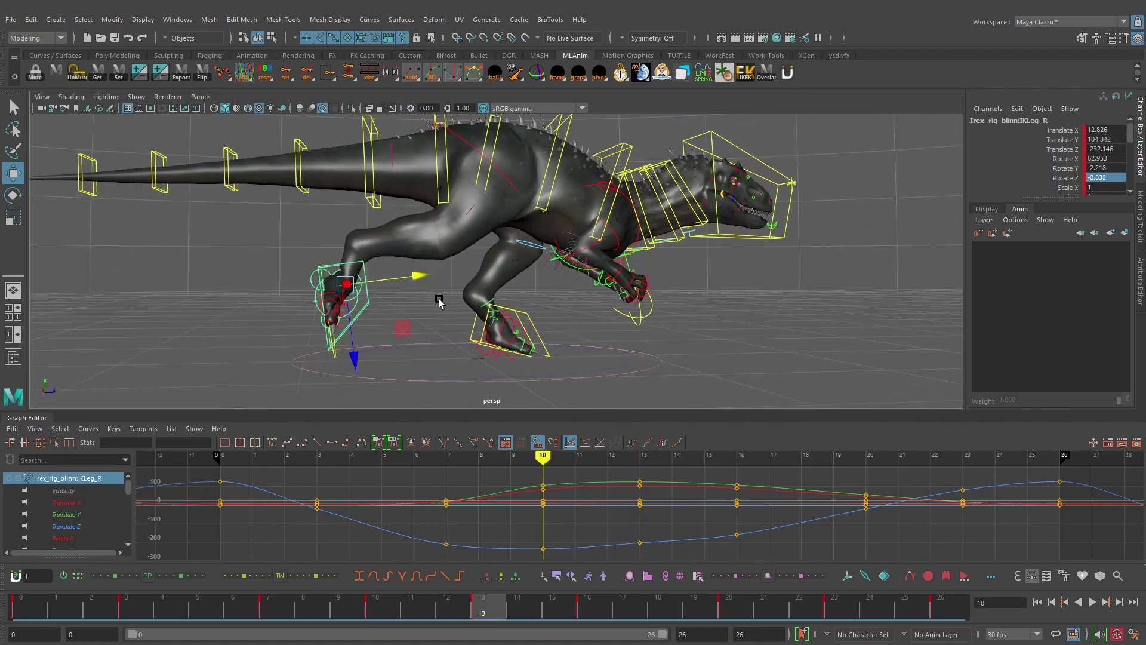
- On frame 13, rotate the right leg control to about 105 degrees on X
{"action": "key", "text": "e"}
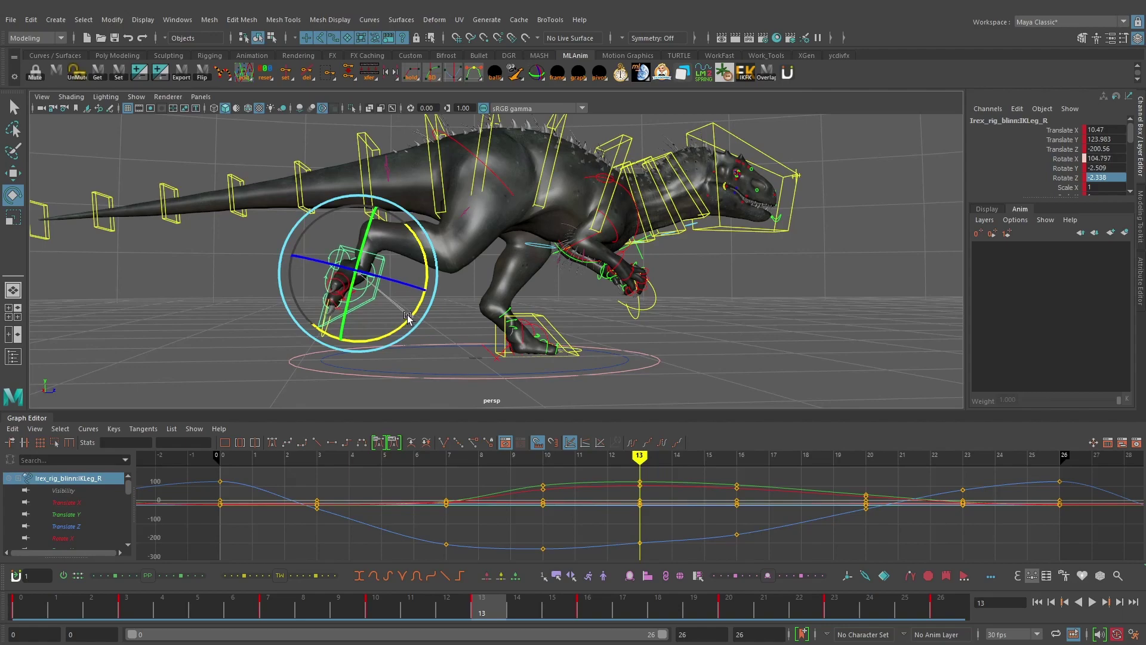
{"action": "left_click_drag", "start_coordinate": [408, 316], "coordinate": [629, 250], "text": "alt"}
{"action": "mouse_move", "coordinate": [477, 223]}
{"action": "left_mouse_down", "text": "alt"}
{"action": "mouse_move", "coordinate": [549, 216]}
{"action": "mouse_move", "coordinate": [279, 213]}
{"action": "mouse_move", "coordinate": [489, 240]}
{"action": "mouse_move", "coordinate": [485, 229]}
{"action": "left_mouse_up", "text": "alt"}
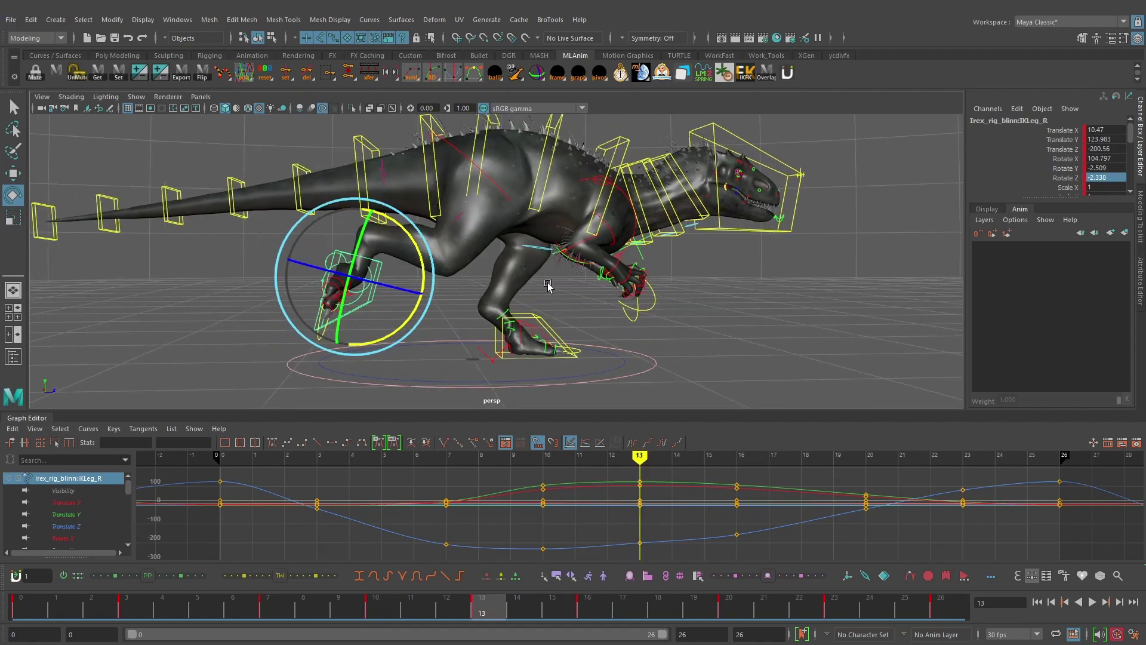
- On frame 16, move the right leg control forward to a Translate Z of about -120
{"action": "key", "text": "w"}
{"action": "left_click_drag", "start_coordinate": [445, 285], "coordinate": [459, 283]}
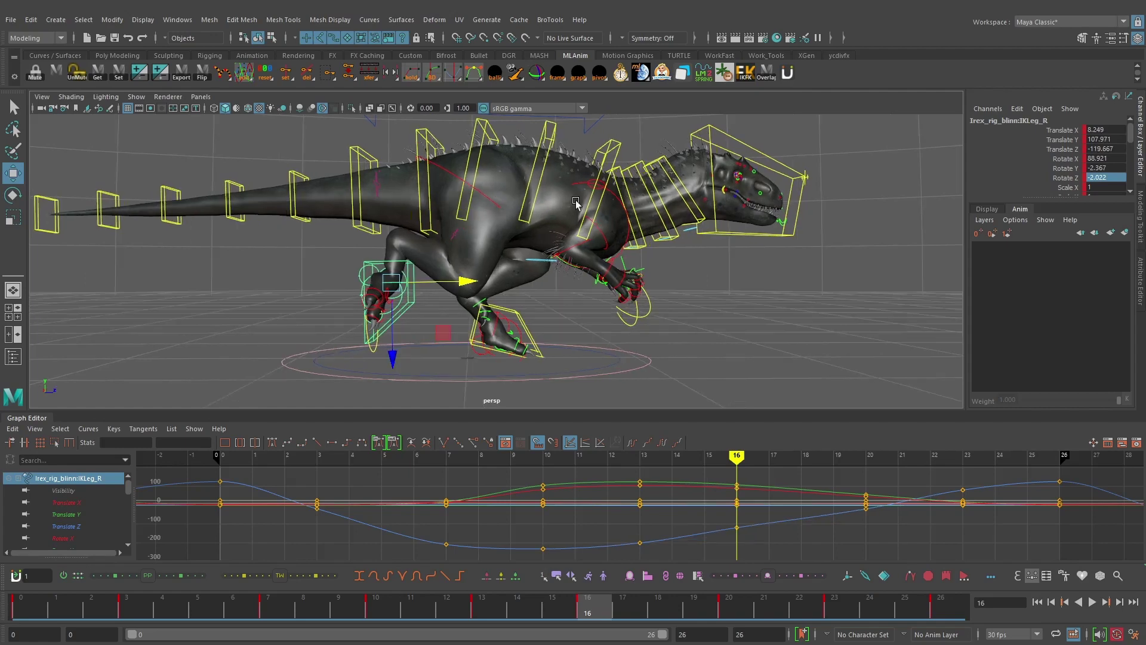
{"action": "middle_click_drag", "start_coordinate": [533, 302], "coordinate": [571, 302], "text": "alt"}
{"action": "mouse_move", "coordinate": [571, 302]}
{"action": "left_mouse_down", "text": "alt"}
{"action": "mouse_move", "coordinate": [581, 292]}
{"action": "mouse_move", "coordinate": [572, 294]}
{"action": "left_mouse_up", "text": "alt"}
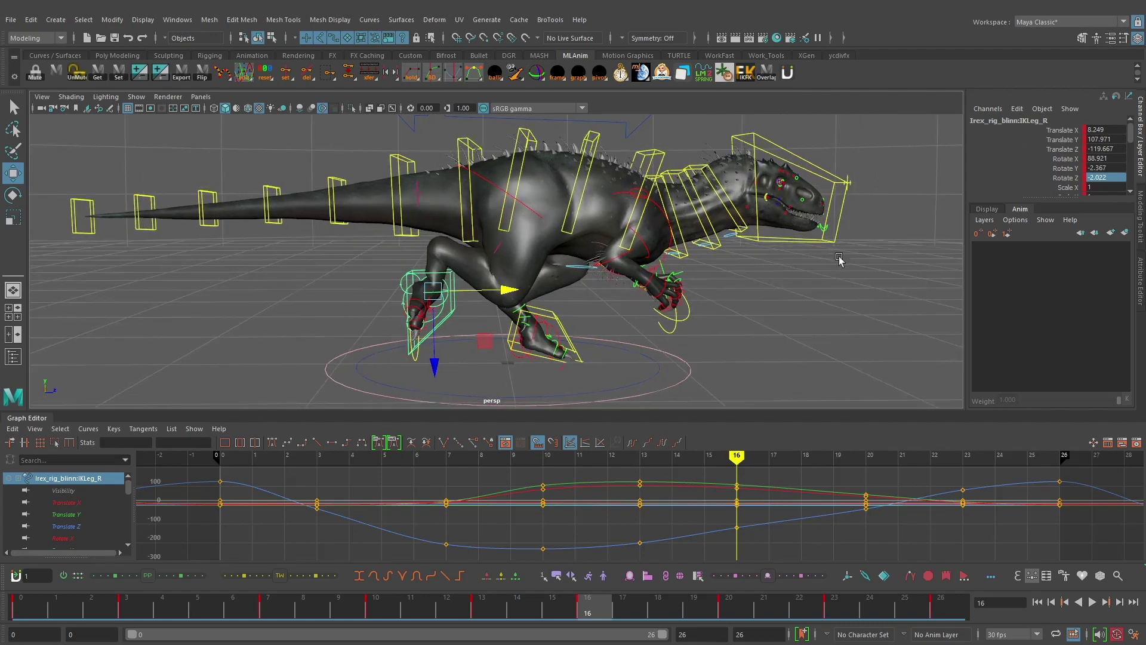
- Flip between the keys on frames 13 and 16 to check how the right foot swings forward
{"action": "key", "text": "comma"}
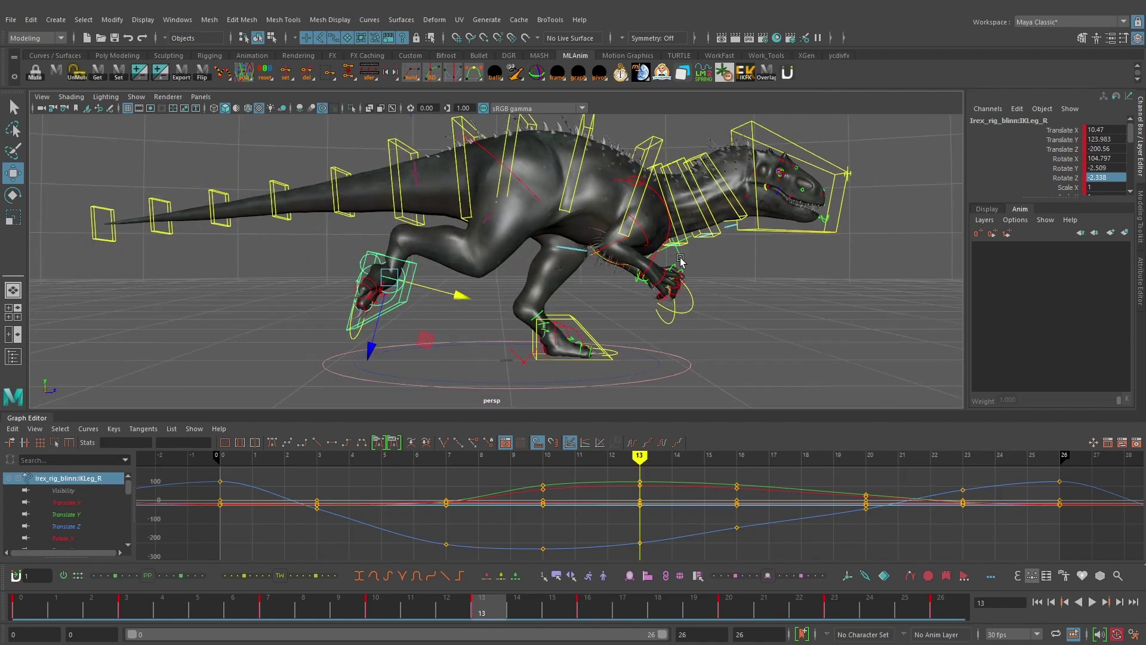
{"action": "key", "text": "period"}
{"action": "key", "text": "comma"}
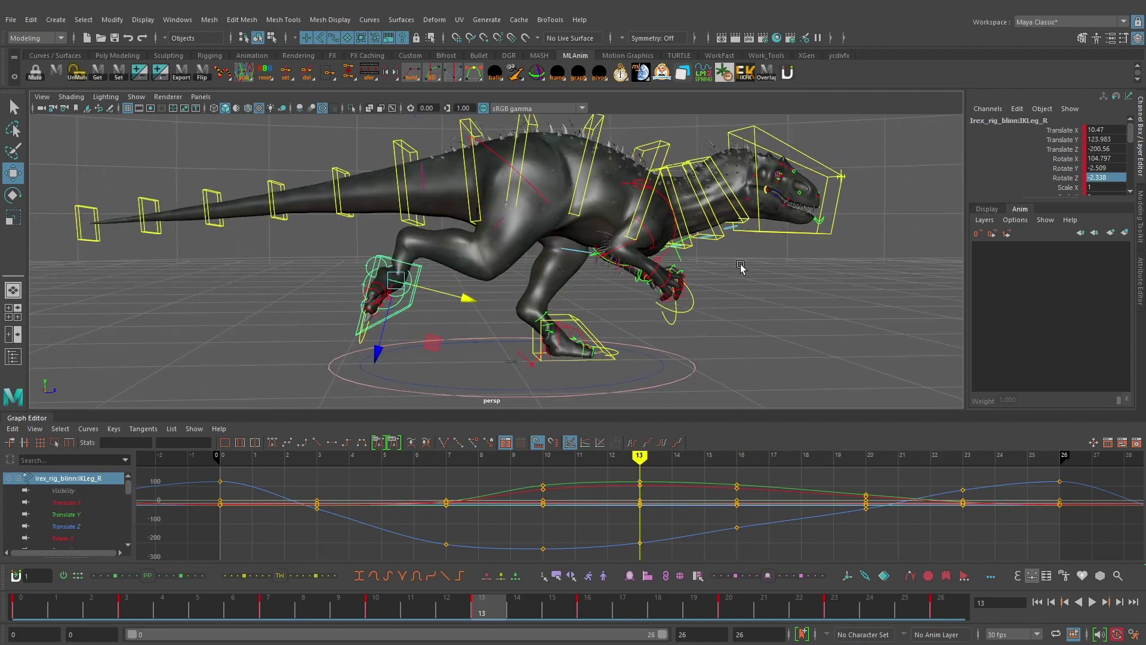
{"action": "key", "text": "period"}
{"action": "key", "text": "comma"}
{"action": "key", "text": "period"}
{"action": "left_click_drag", "start_coordinate": [739, 266], "coordinate": [716, 263], "text": "alt"}
{"action": "left_click_drag", "start_coordinate": [949, 149], "coordinate": [483, 212], "text": "alt"}
{"action": "key", "text": "comma"}
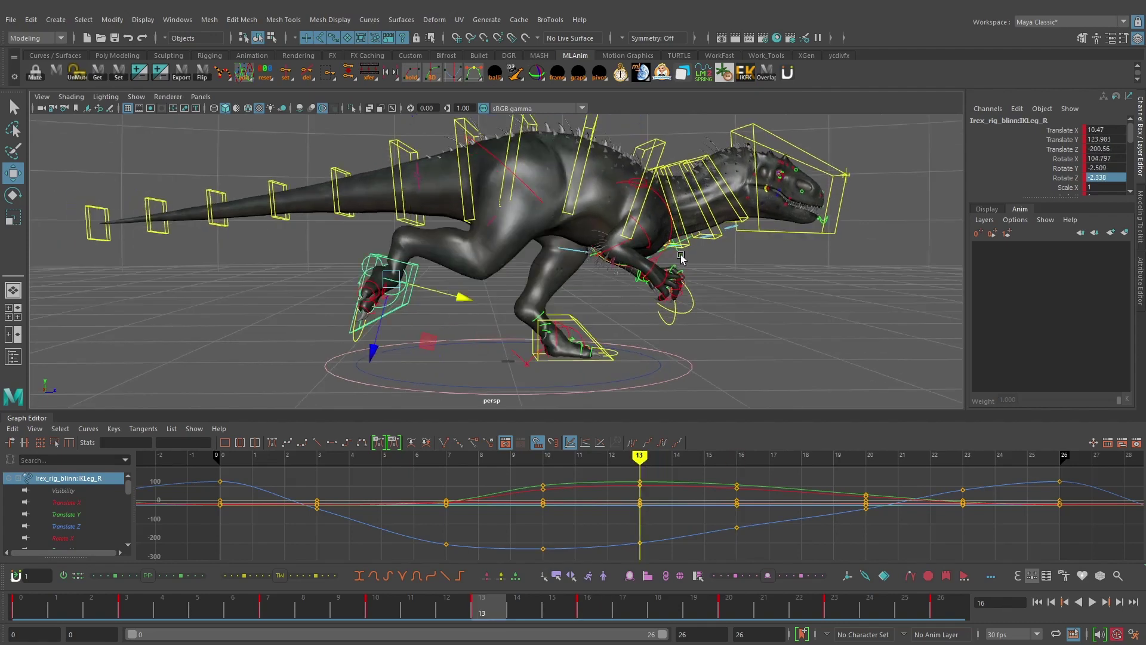
- On frame 20, swing the right foot forward to about 61 in Translate Y and 121 in Translate Z
{"action": "key", "text": "period"}
{"action": "key", "text": "period"}
{"action": "key", "text": "period"}
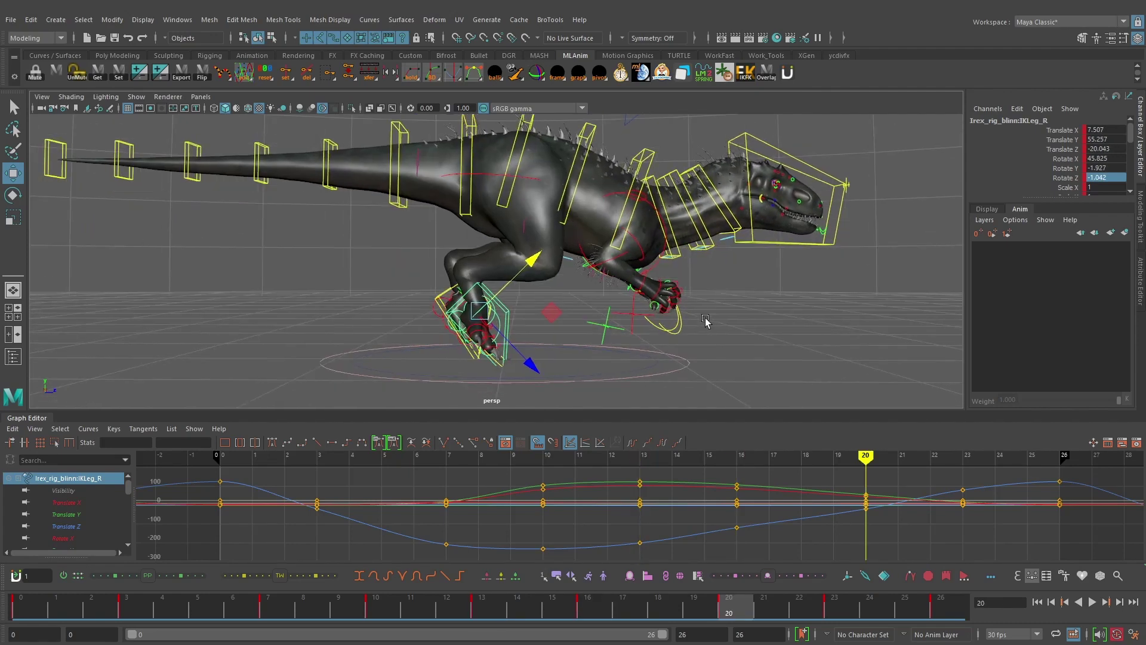
{"action": "middle_click_drag", "start_coordinate": [581, 370], "coordinate": [596, 275]}
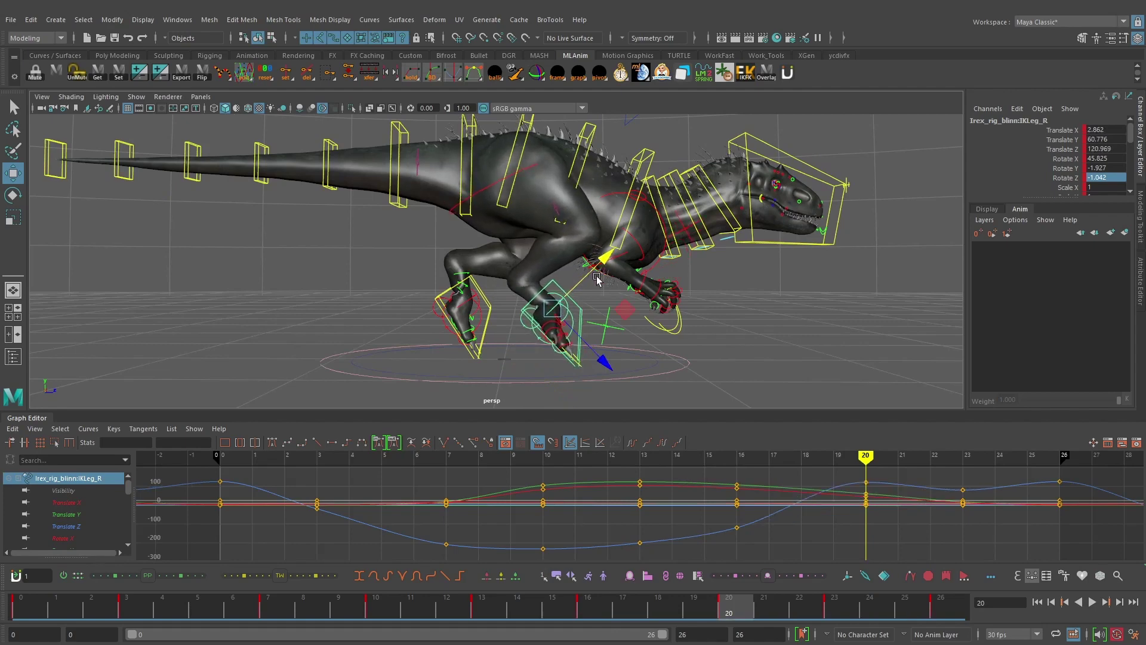
{"action": "left_click_drag", "start_coordinate": [621, 307], "coordinate": [380, 222], "text": "alt"}
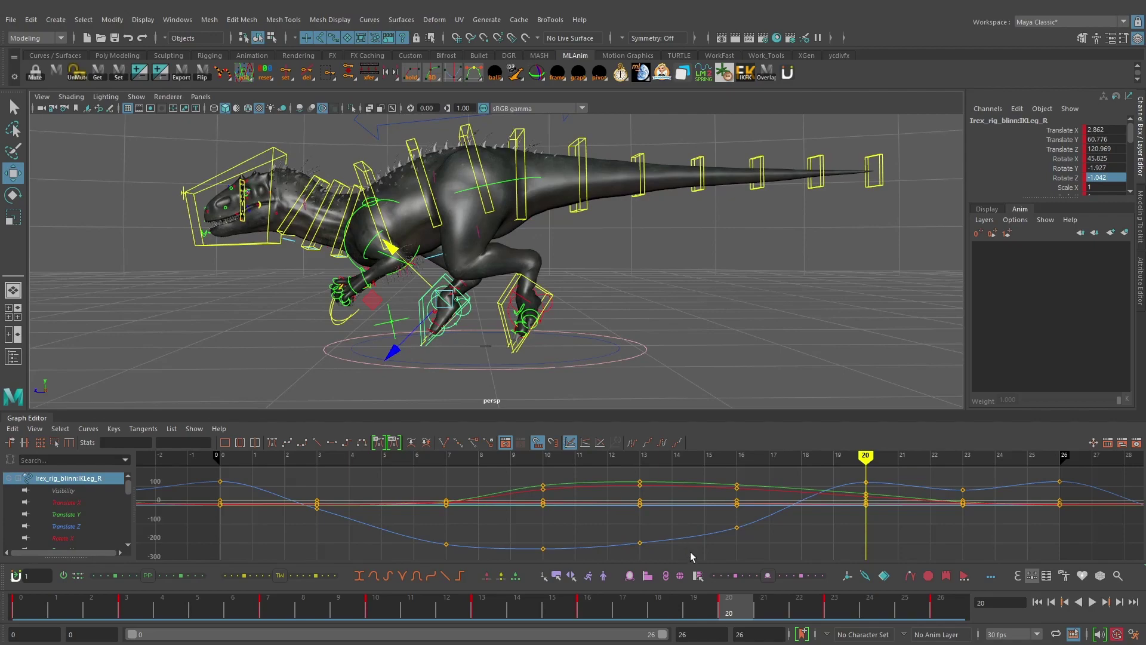
{"action": "left_click_drag", "start_coordinate": [449, 302], "coordinate": [705, 290], "text": "alt"}
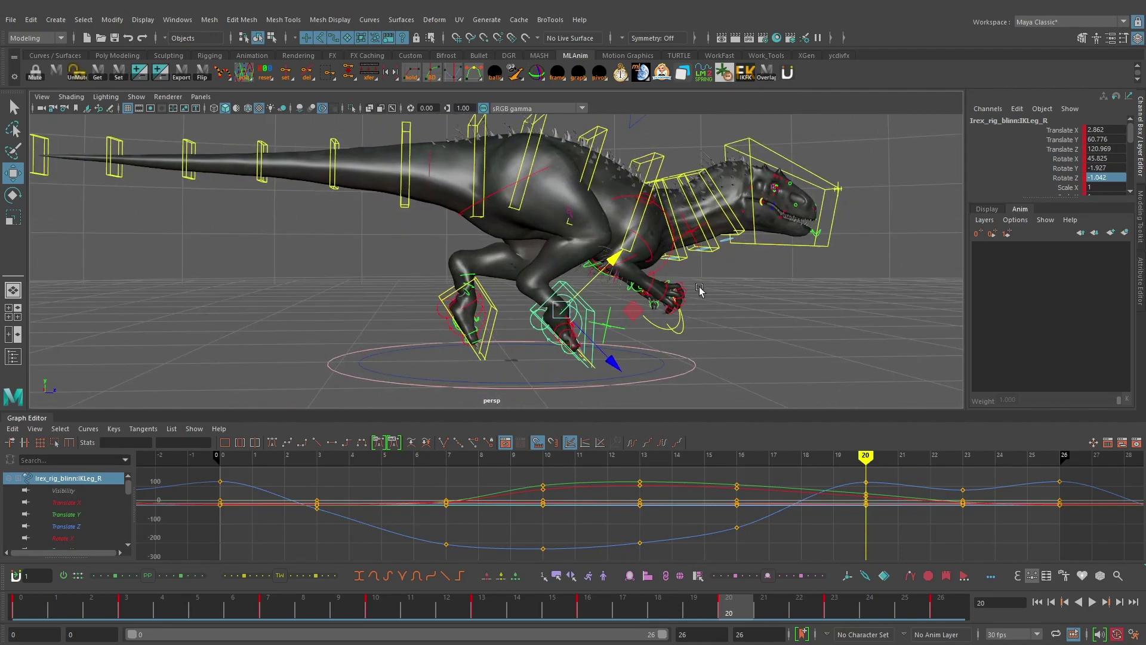
- Flip through the right leg's keys on frames 16, 20 and 23 to judge the forward swing into contact
{"action": "key", "text": "comma"}
{"action": "key", "text": "period"}
{"action": "key", "text": "period"}
{"action": "key", "text": "comma"}
{"action": "key", "text": "comma"}
{"action": "key", "text": "period"}
{"action": "key", "text": "period"}
{"action": "key", "text": "comma"}
{"action": "key", "text": "comma"}
{"action": "key", "text": "comma"}
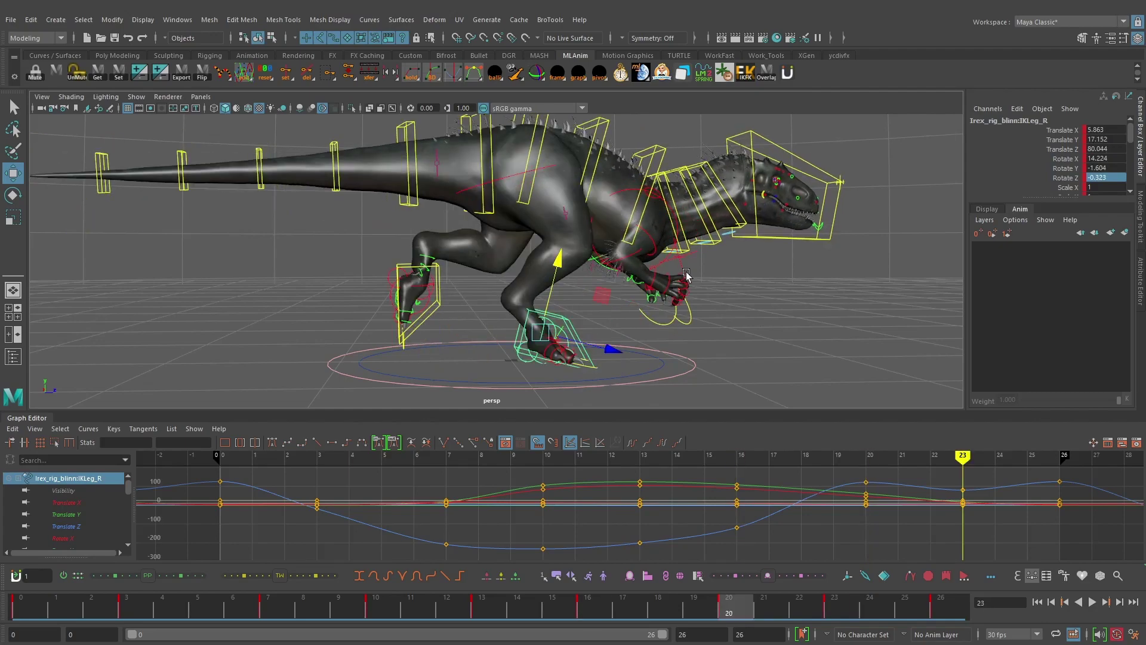
{"action": "key", "text": "period"}
{"action": "key", "text": "period"}
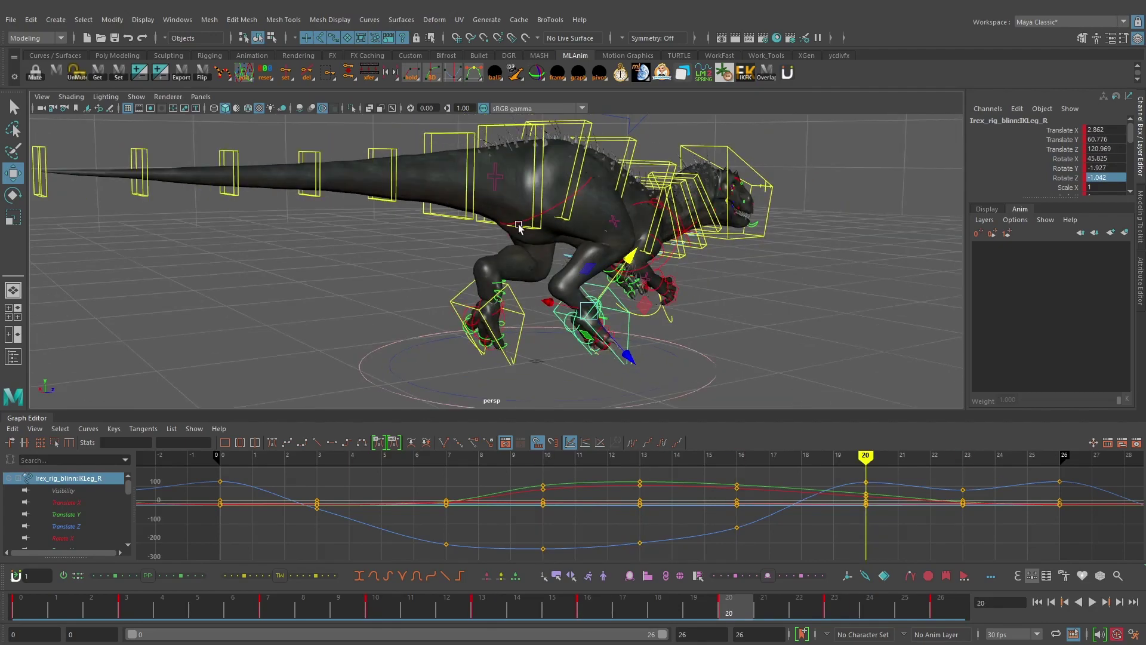
{"action": "key", "text": "comma"}
{"action": "key", "text": "period"}
{"action": "key", "text": "comma"}
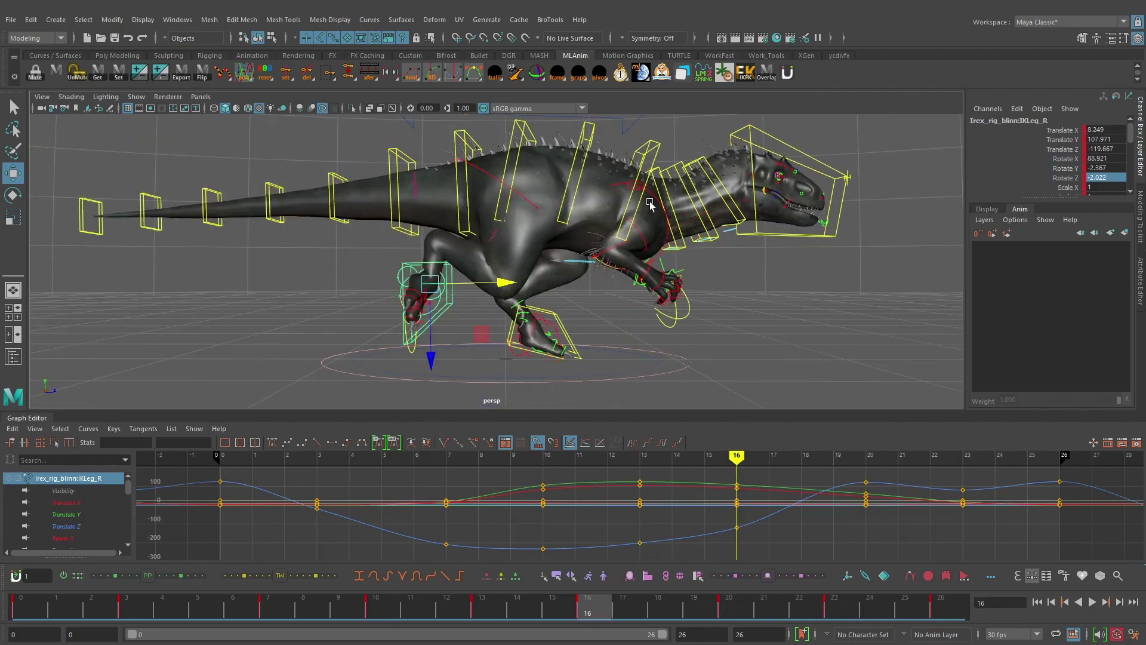
- On frame 20, rotate the right foot to about 31 degrees on X and reposition it to about 40 in Translate Y and 141 in Translate Z
{"action": "key", "text": "period"}
{"action": "key", "text": "e"}
{"action": "left_click_drag", "start_coordinate": [580, 251], "coordinate": [551, 253]}
{"action": "key", "text": "comma"}
{"action": "key", "text": "period"}
{"action": "key", "text": "period"}
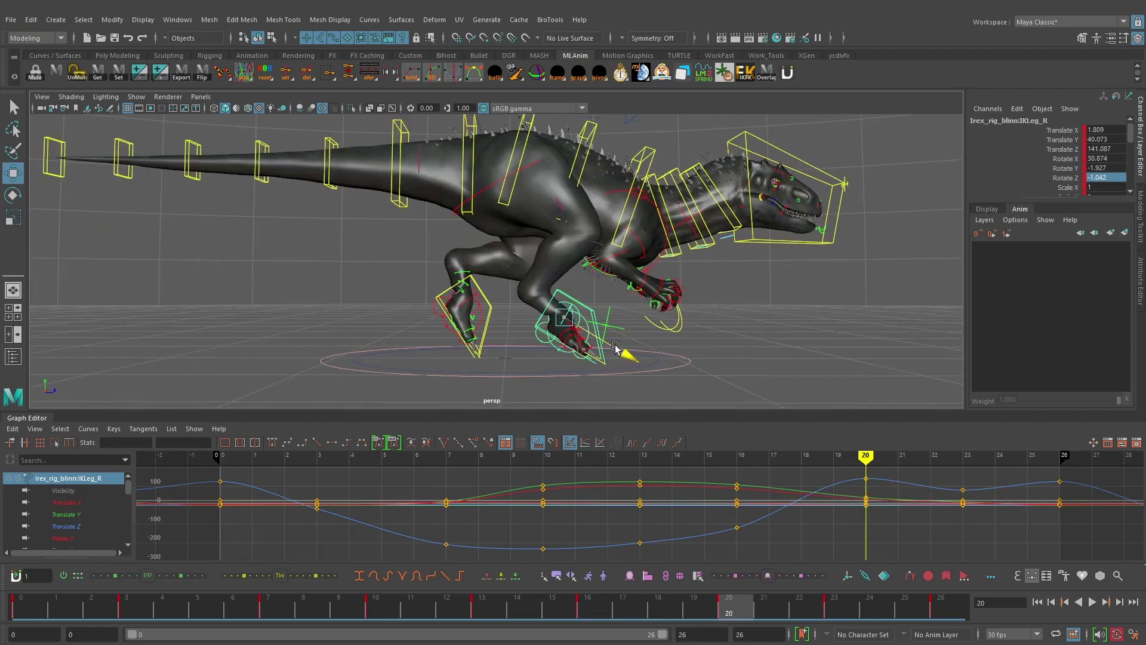
{"action": "key", "text": "w"}
- On frame 23, flatten the right foot on the ground by setting Translate Y, Rotate X and Rotate Z to 0
{"action": "key", "text": "period"}
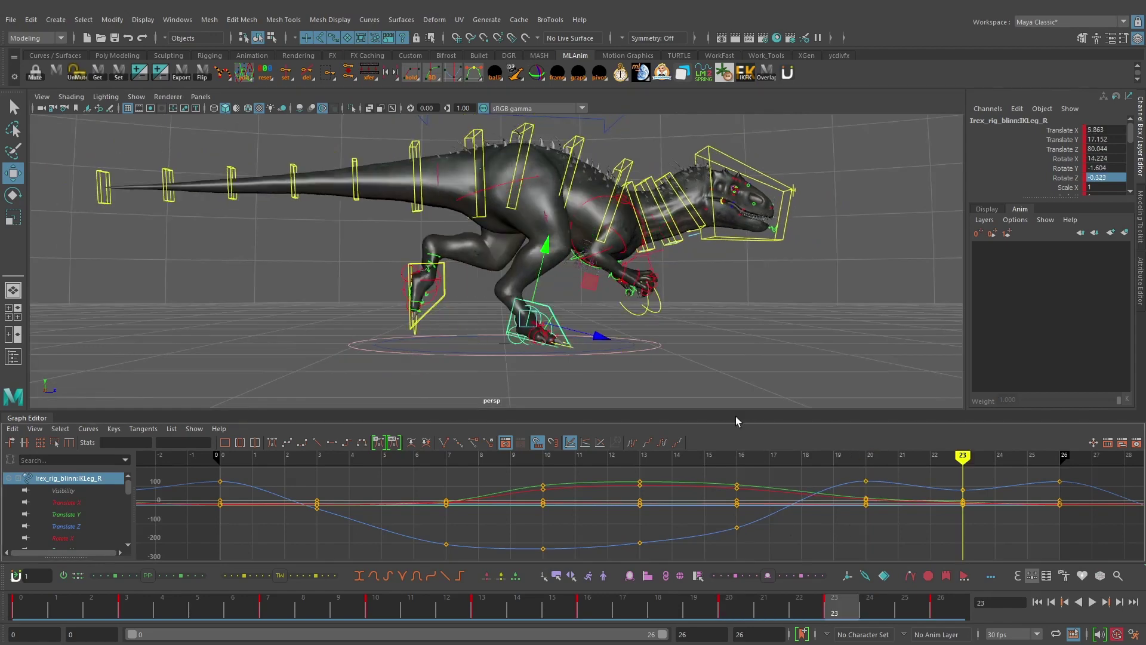
{"action": "double_click", "coordinate": [1096, 139]}
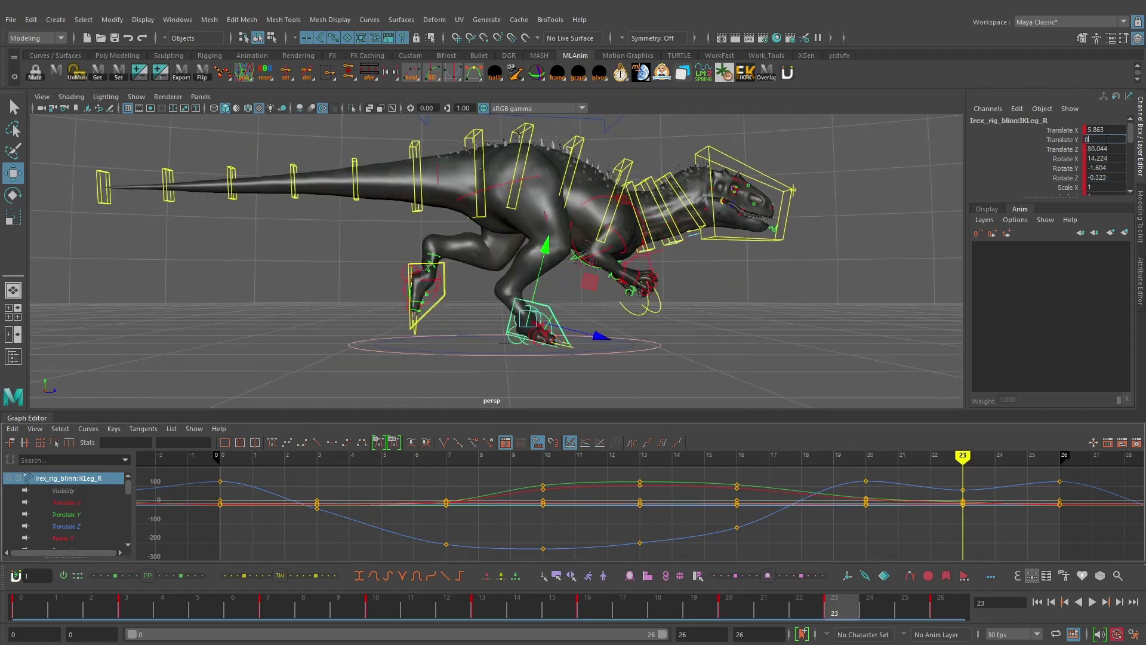
{"action": "key", "text": "Return"}
{"action": "double_click", "coordinate": [1108, 159]}
{"action": "type", "text": "0"}
{"action": "key", "text": "Return"}
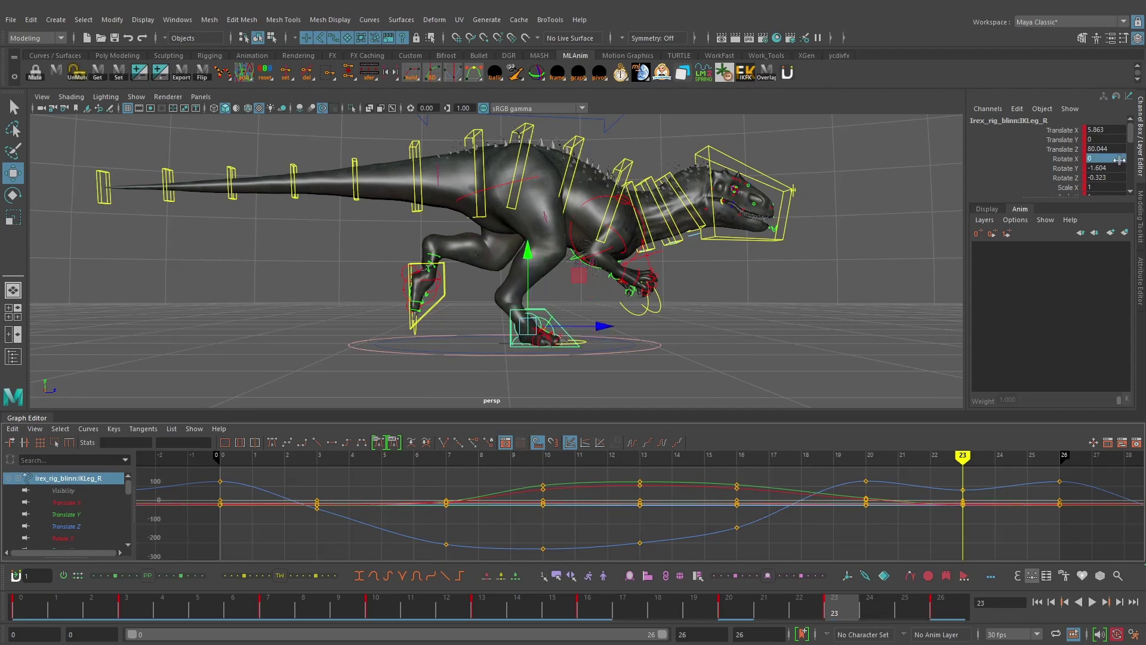
{"action": "double_click", "coordinate": [1118, 177]}
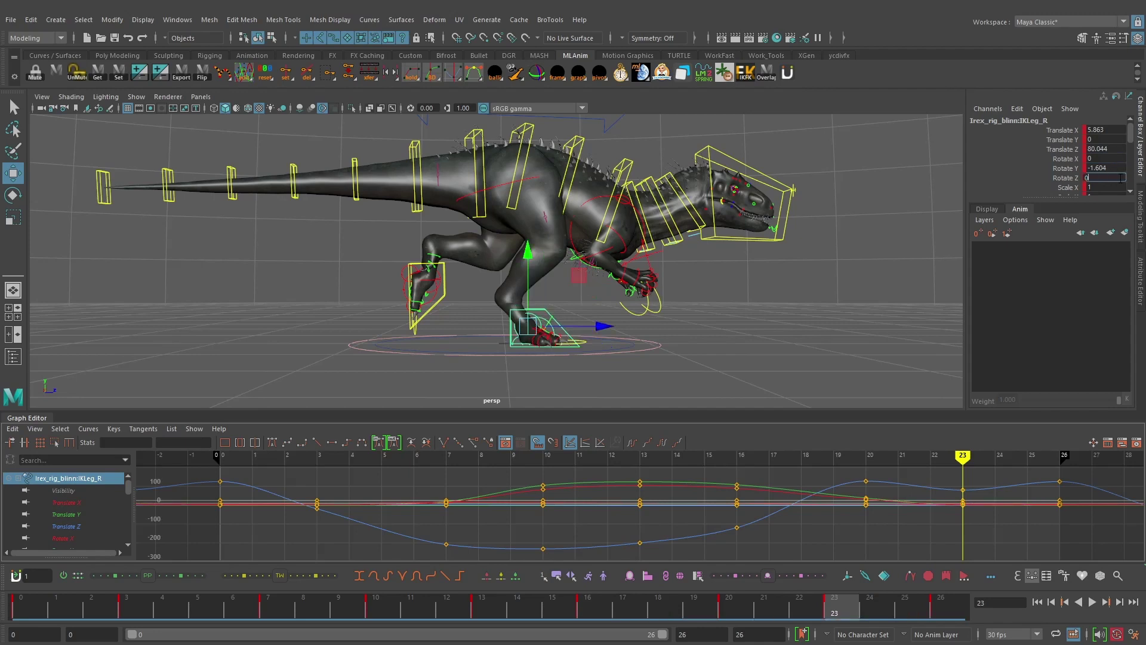
{"action": "type", "text": "0"}
{"action": "key", "text": "Return"}
- Slide the planted right foot forward on frame 23 to a Translate Z of about 221
{"action": "key", "text": "comma"}
{"action": "key", "text": "period"}
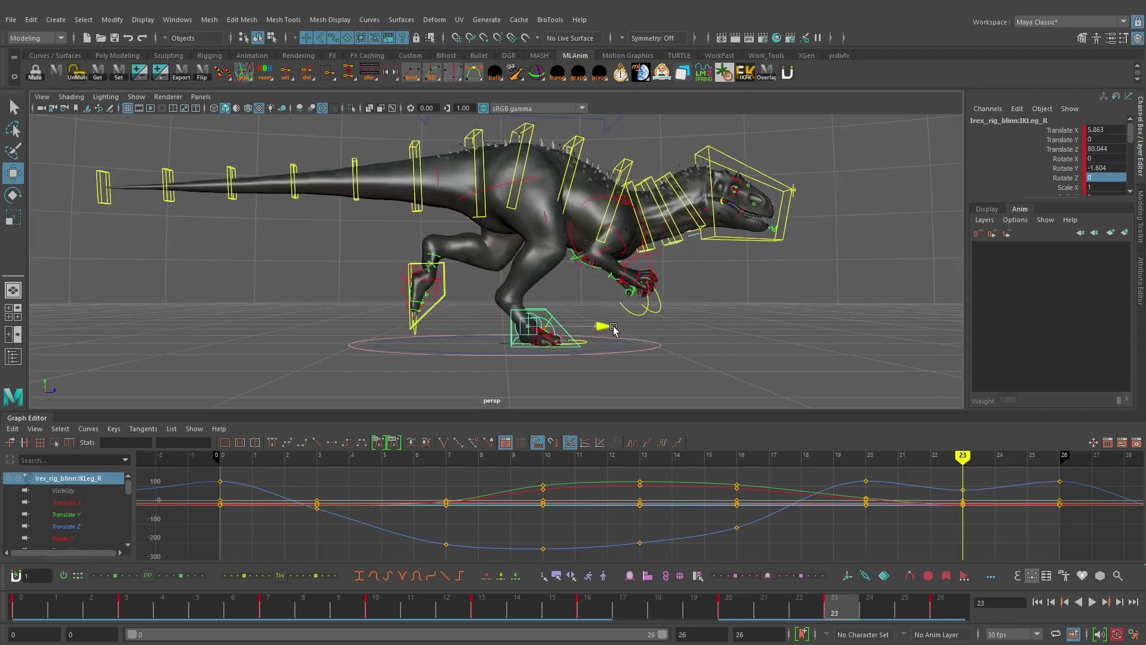
{"action": "left_click_drag", "start_coordinate": [613, 328], "coordinate": [656, 328]}
- Nudge the right foot on frame 20 to about 33 in Translate Y and 136 in Translate Z, comparing it with the neighbouring keys
{"action": "key", "text": "comma"}
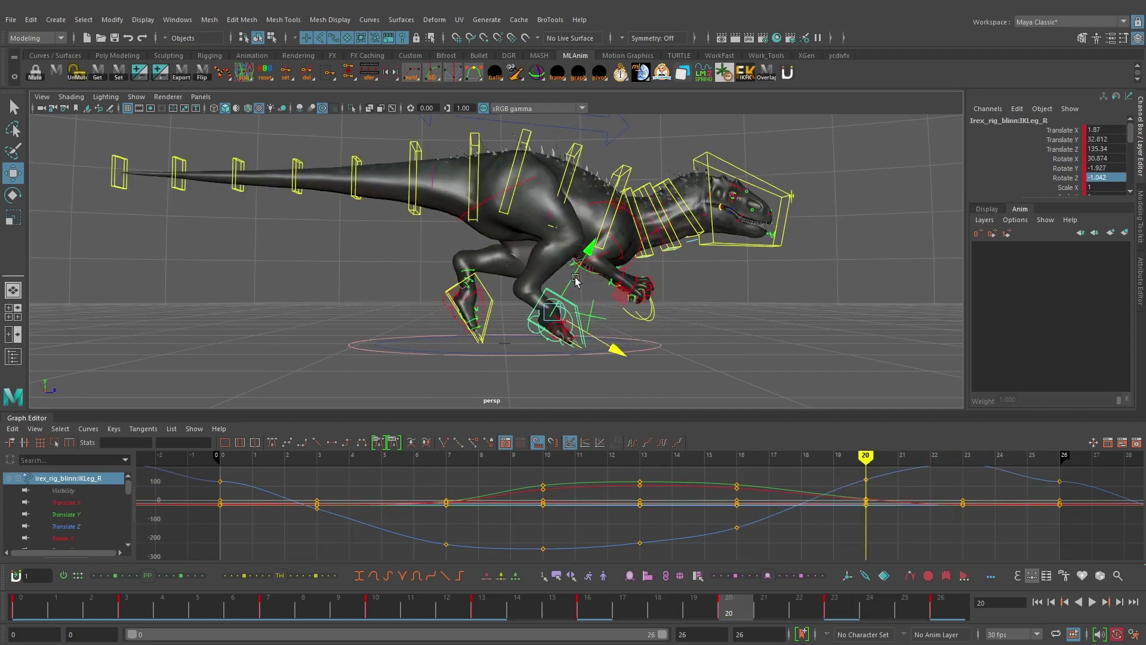
{"action": "key", "text": "comma"}
{"action": "key", "text": "period"}
{"action": "key", "text": "period"}
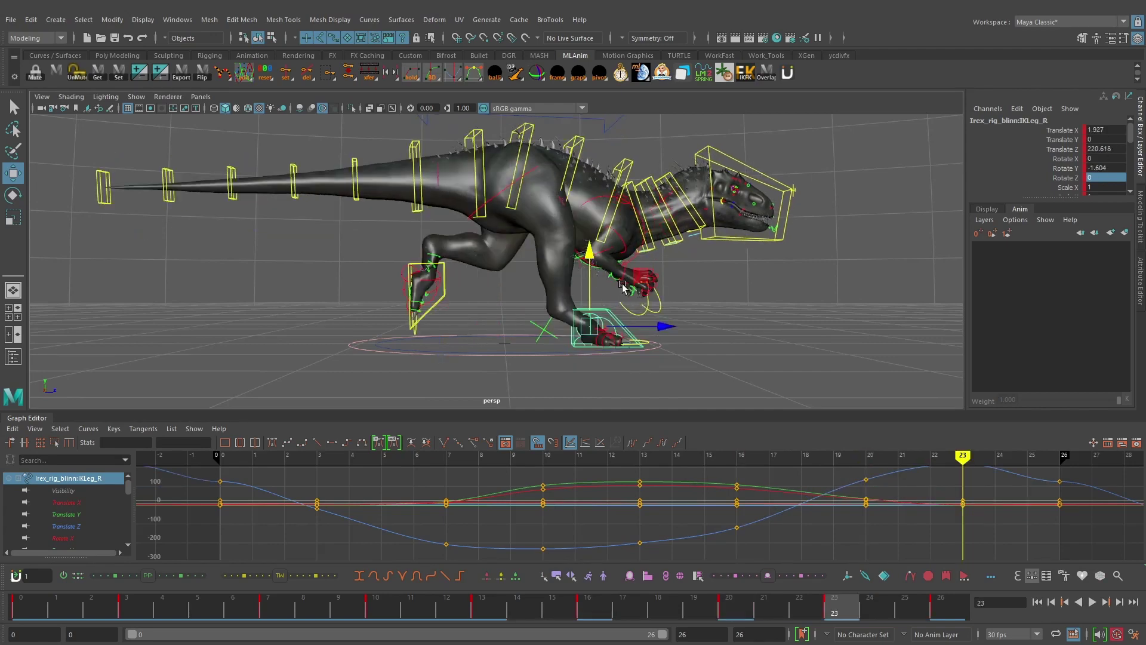
{"action": "key", "text": "comma"}
{"action": "key", "text": "period"}
{"action": "key", "text": "comma"}
{"action": "key", "text": "comma"}
{"action": "key", "text": "period"}
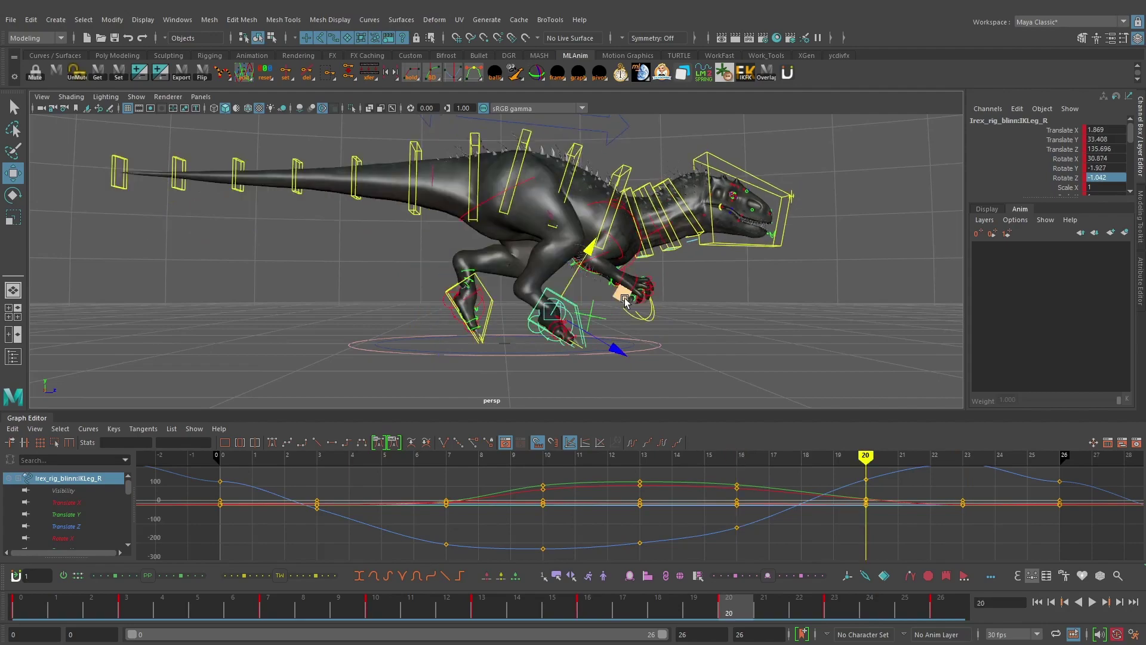
{"action": "key", "text": "period"}
{"action": "key", "text": "period"}
- Play back and scrub the run cycle from the side to review the right leg's motion
{"action": "key", "text": "alt+v"}
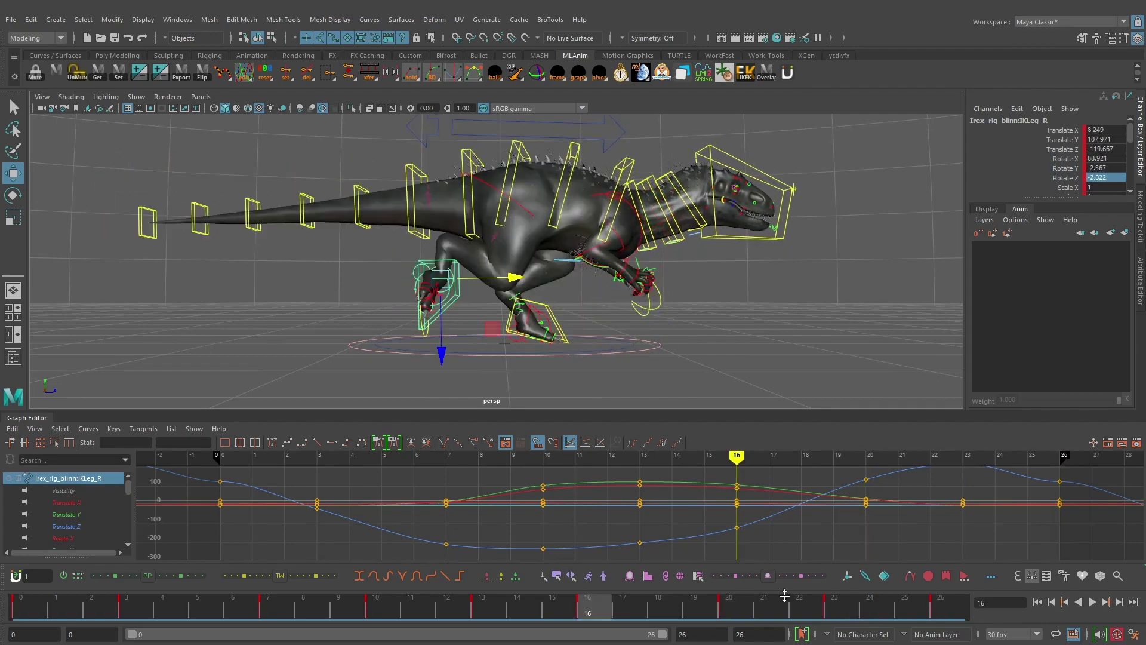
{"action": "left_click_drag", "start_coordinate": [614, 305], "coordinate": [596, 216], "text": "alt"}
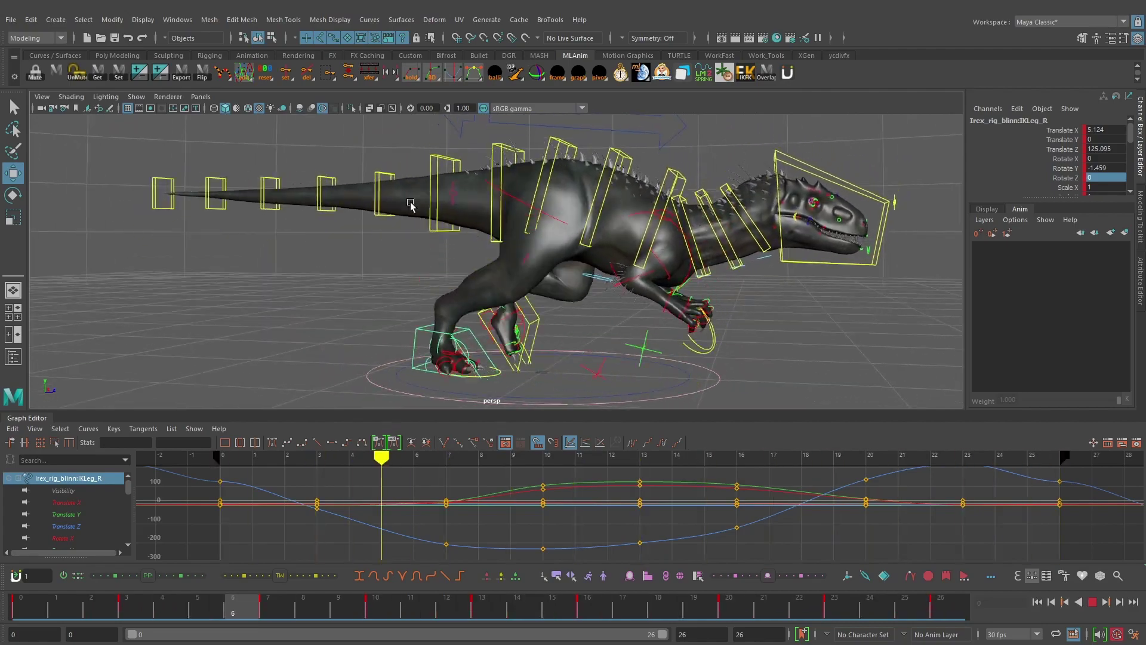
{"action": "mouse_move", "coordinate": [586, 240]}
{"action": "right_mouse_down", "text": "alt"}
{"action": "mouse_move", "coordinate": [583, 256]}
{"action": "mouse_move", "coordinate": [548, 256]}
{"action": "mouse_move", "coordinate": [601, 254]}
{"action": "right_mouse_up", "text": "alt"}
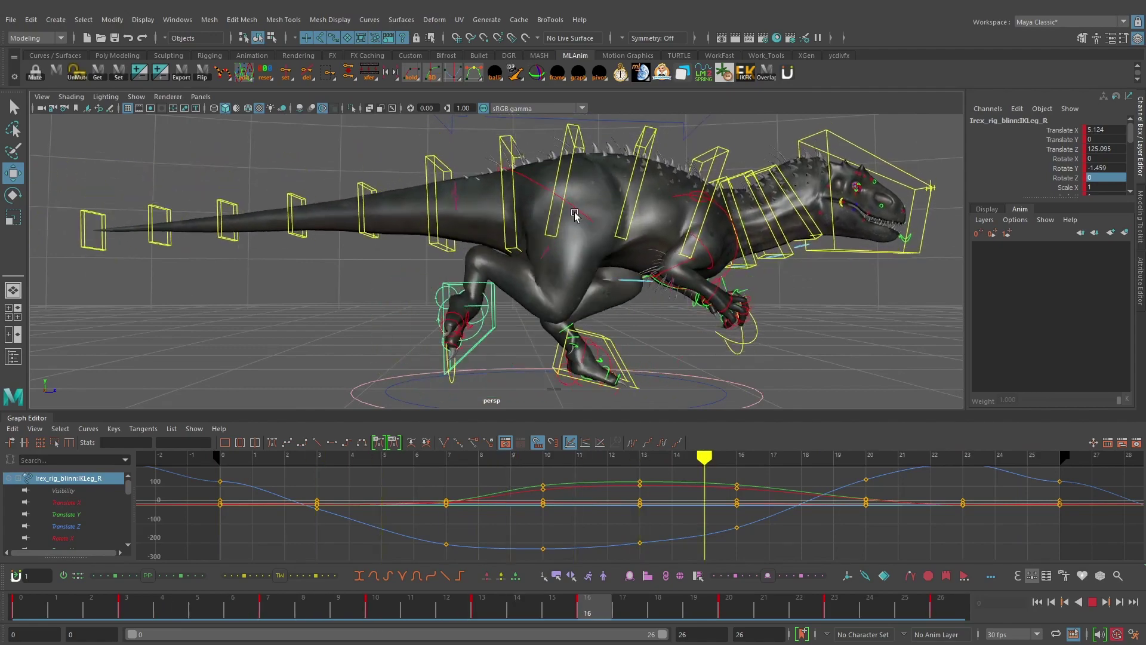
{"action": "left_click", "coordinate": [1092, 602]}
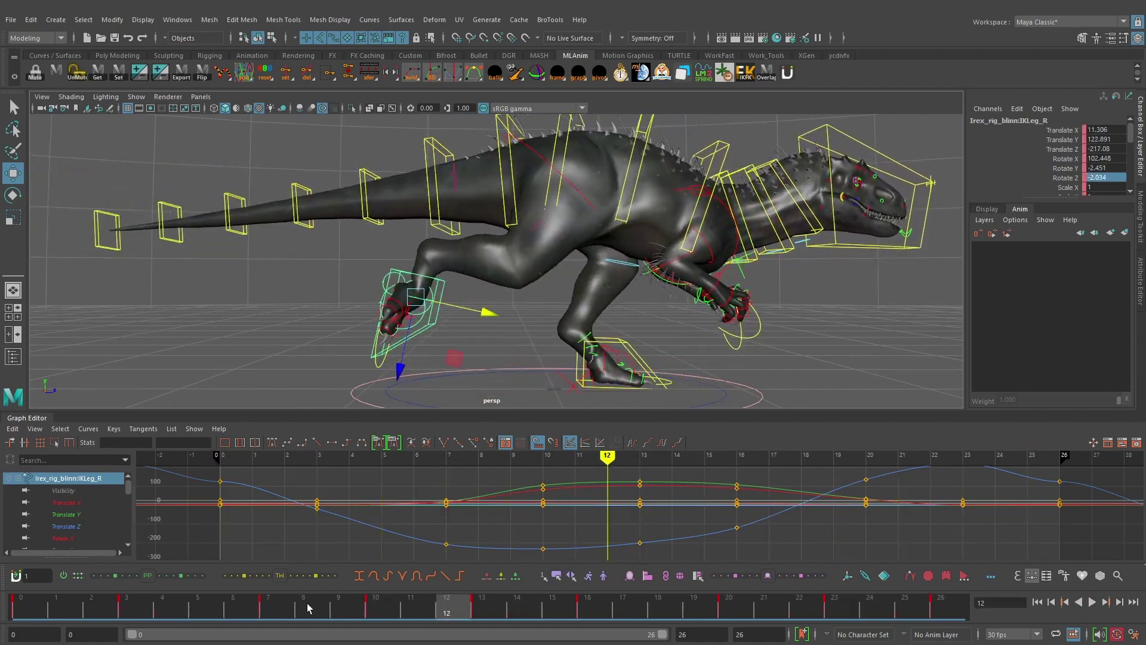
{"action": "left_click_drag", "start_coordinate": [307, 604], "coordinate": [719, 604]}
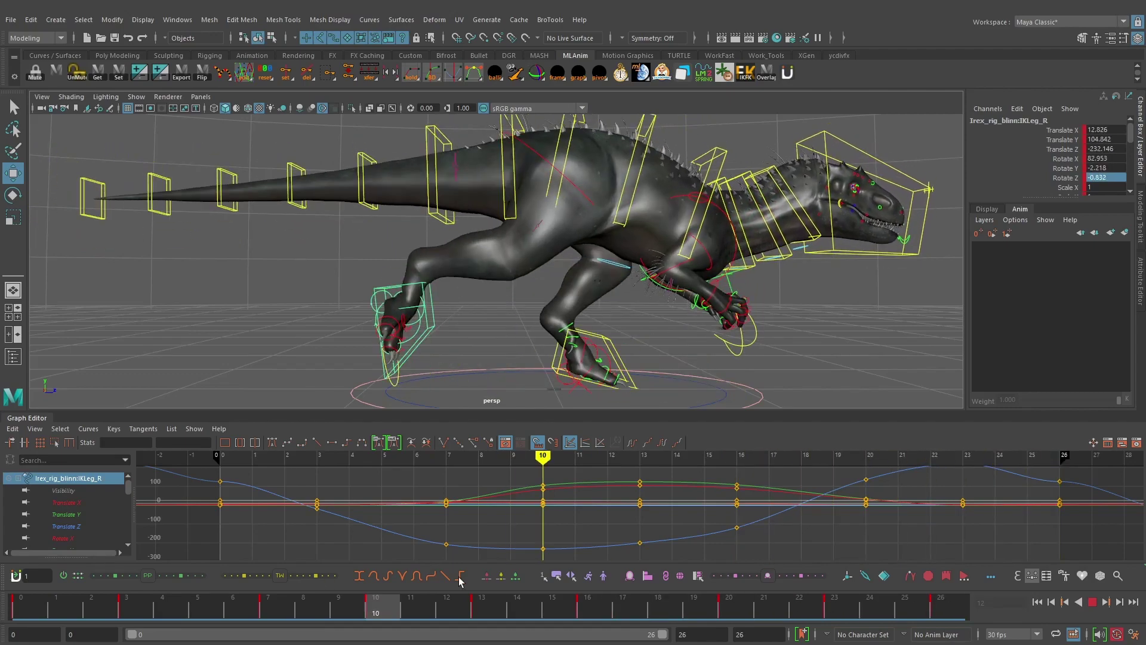
{"action": "left_click", "coordinate": [1093, 601]}
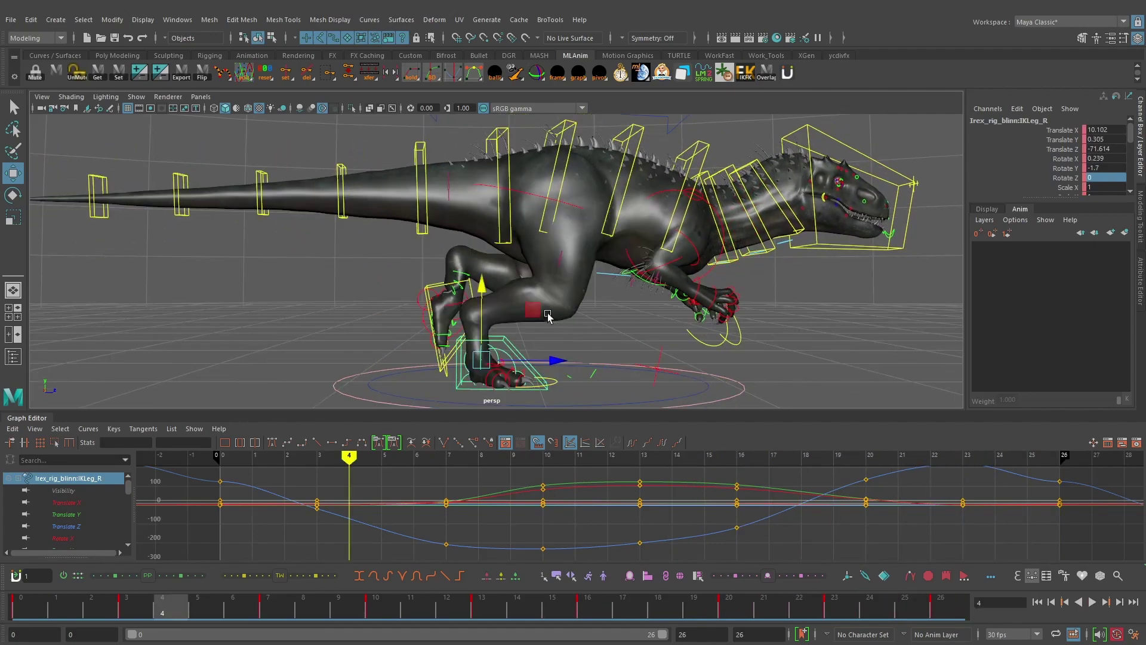
- Try to slide the right leg control forward on frame 4, and undo the move
{"action": "left_click", "coordinate": [521, 340]}
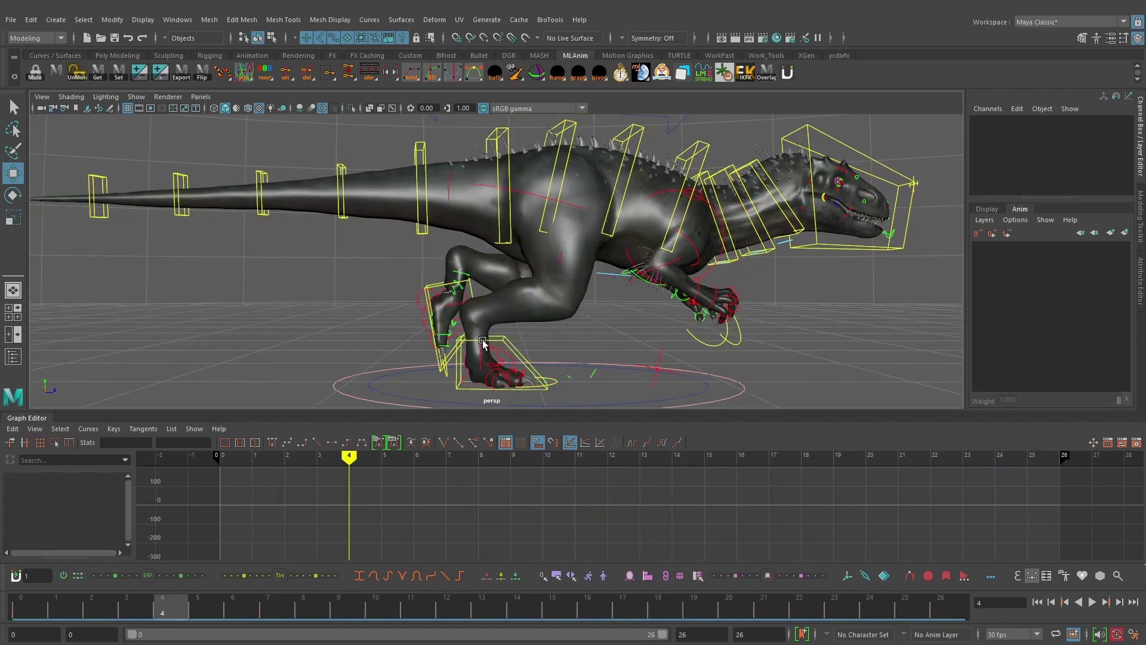
{"action": "left_click", "coordinate": [483, 339]}
{"action": "left_click_drag", "start_coordinate": [554, 360], "coordinate": [624, 356]}
{"action": "key", "text": "ctrl+z"}
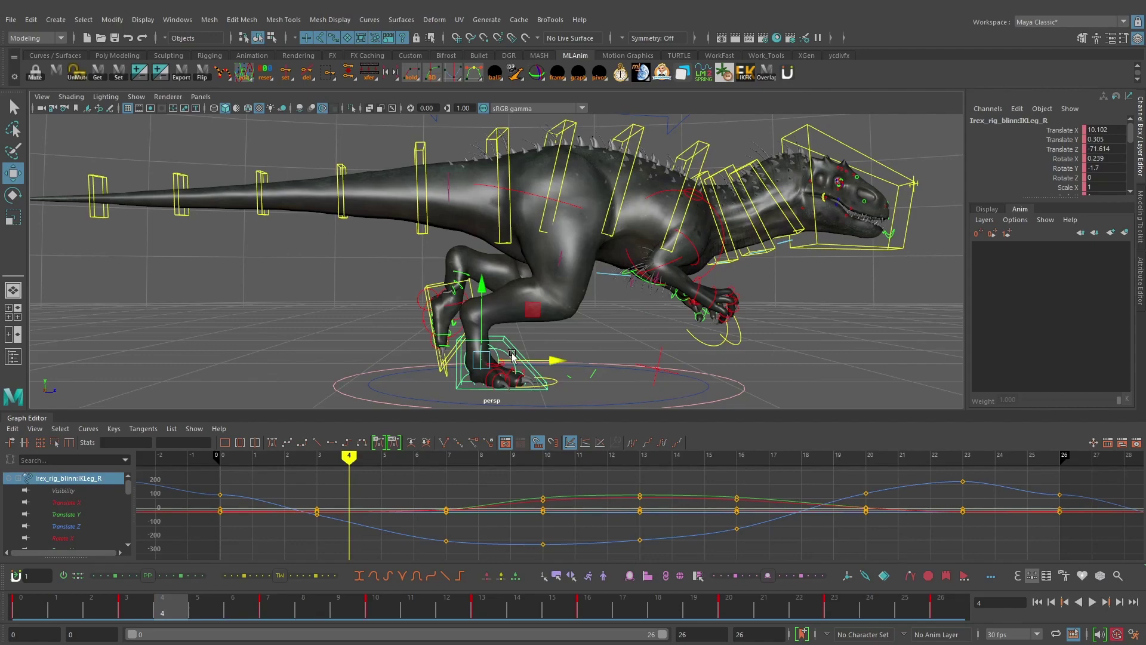
- Play the run cycle again, return to frame 0 and view the whole dinosaur from a wider angle
{"action": "key", "text": "alt+v"}
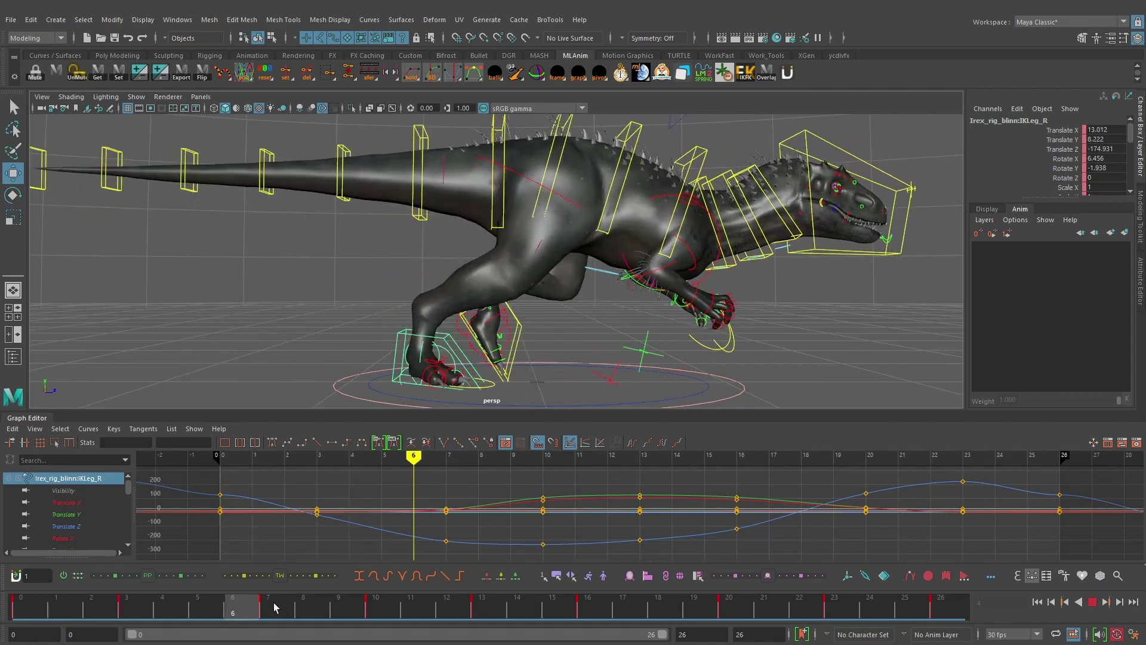
{"action": "key", "text": "alt+shift+v"}
{"action": "scroll", "coordinate": [724, 331], "scroll_direction": "down", "scroll_amount": 1}
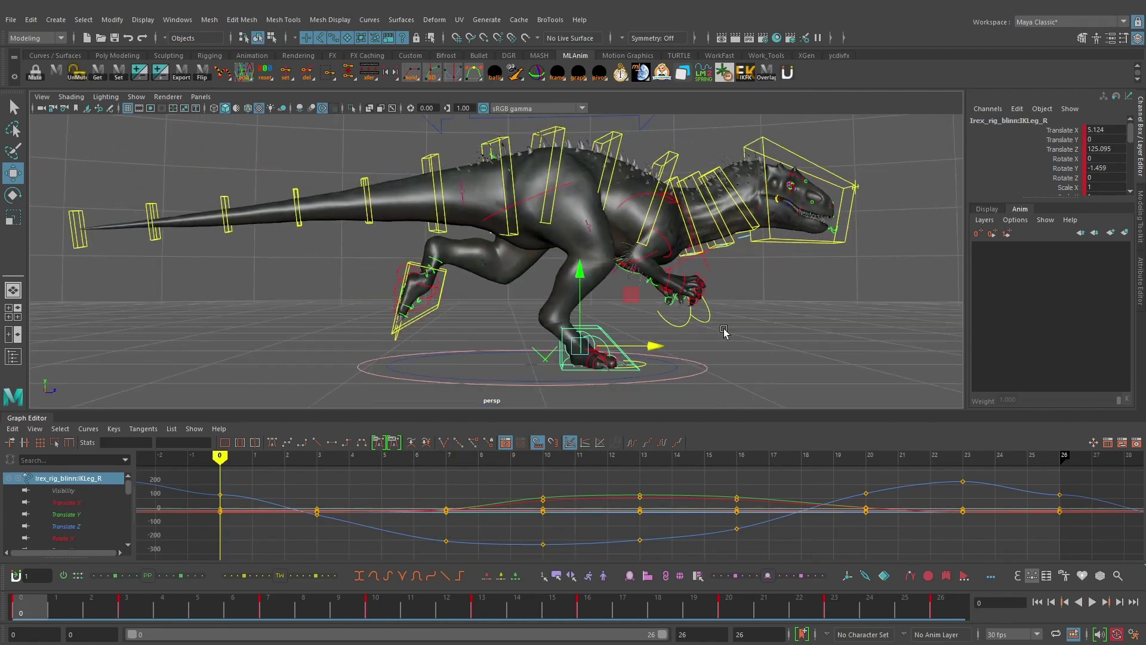
{"action": "right_click_drag", "start_coordinate": [604, 255], "coordinate": [552, 281], "text": "alt"}
{"action": "left_click_drag", "start_coordinate": [553, 281], "coordinate": [579, 287], "text": "alt"}
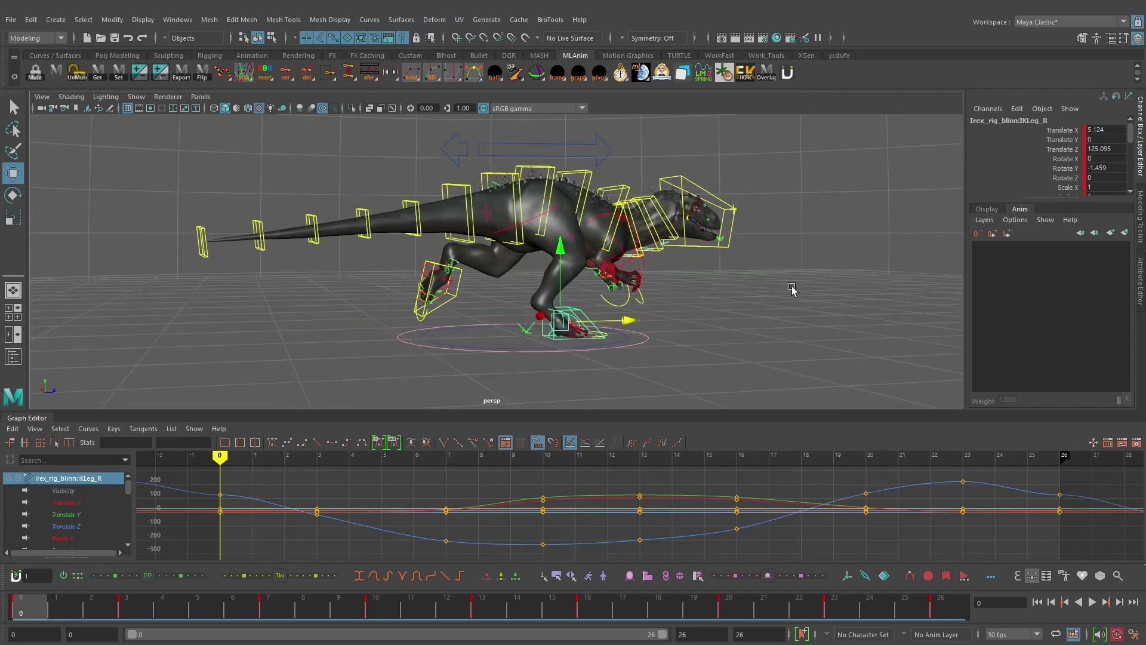
- Isolate the right leg's Translate Z curve and review the foot's travel over the first frames by playing and scrubbing
{"action": "scroll", "coordinate": [685, 285], "scroll_direction": "up", "scroll_amount": 3}
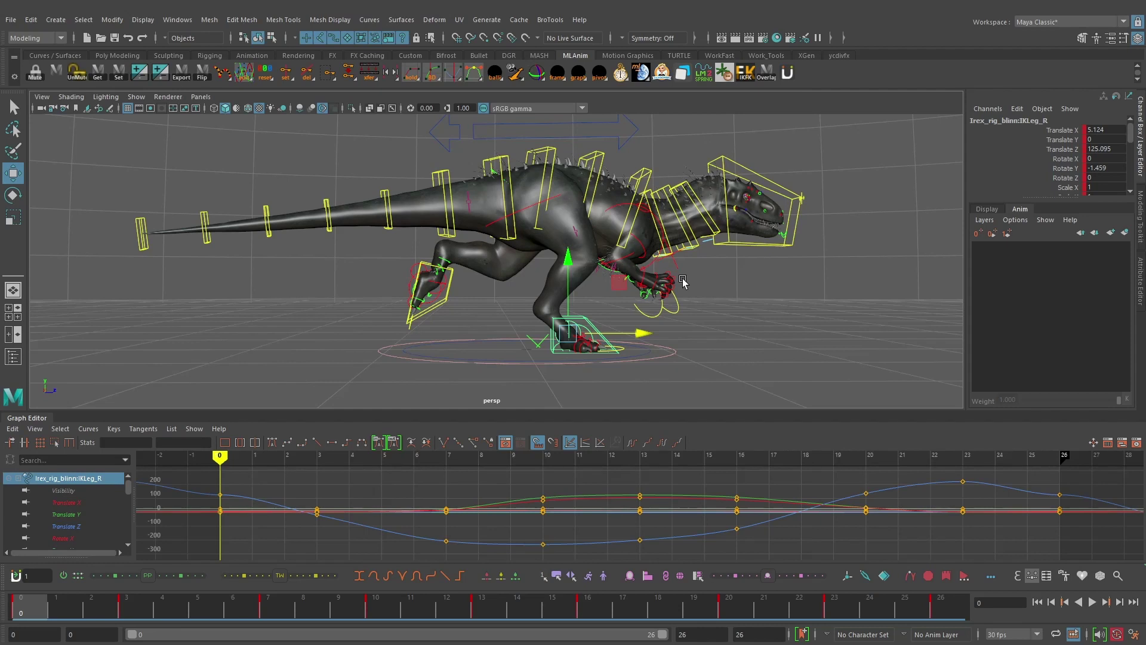
{"action": "left_click_drag", "start_coordinate": [683, 283], "coordinate": [703, 334], "text": "alt"}
{"action": "left_click_drag", "start_coordinate": [473, 310], "coordinate": [357, 328], "text": "alt"}
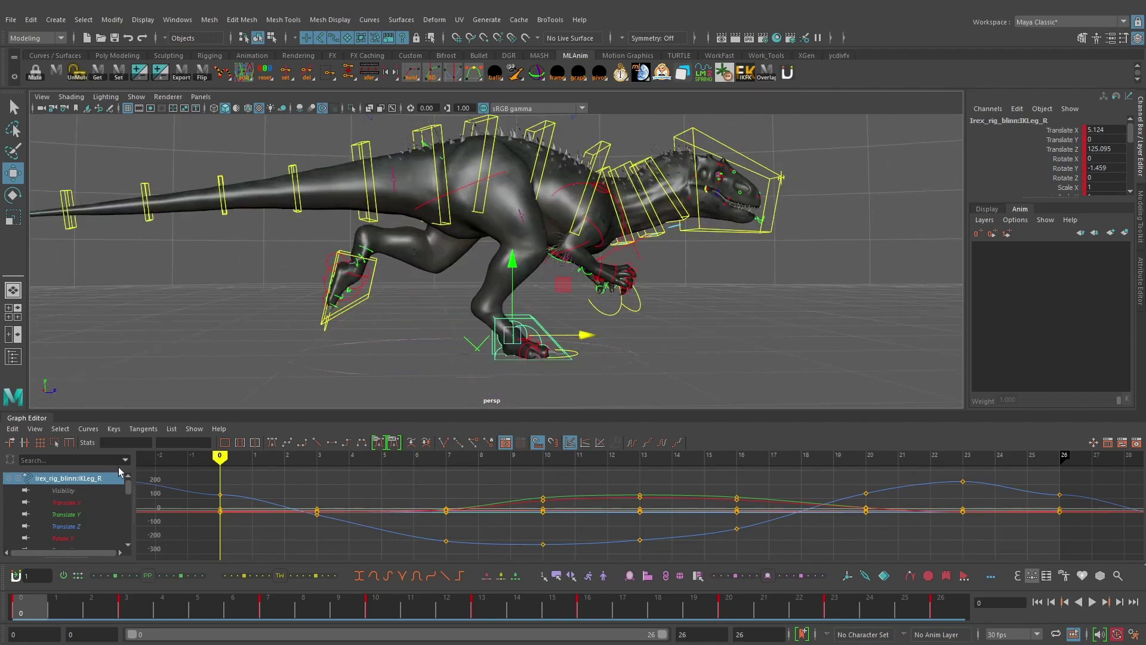
{"action": "left_click", "coordinate": [91, 525]}
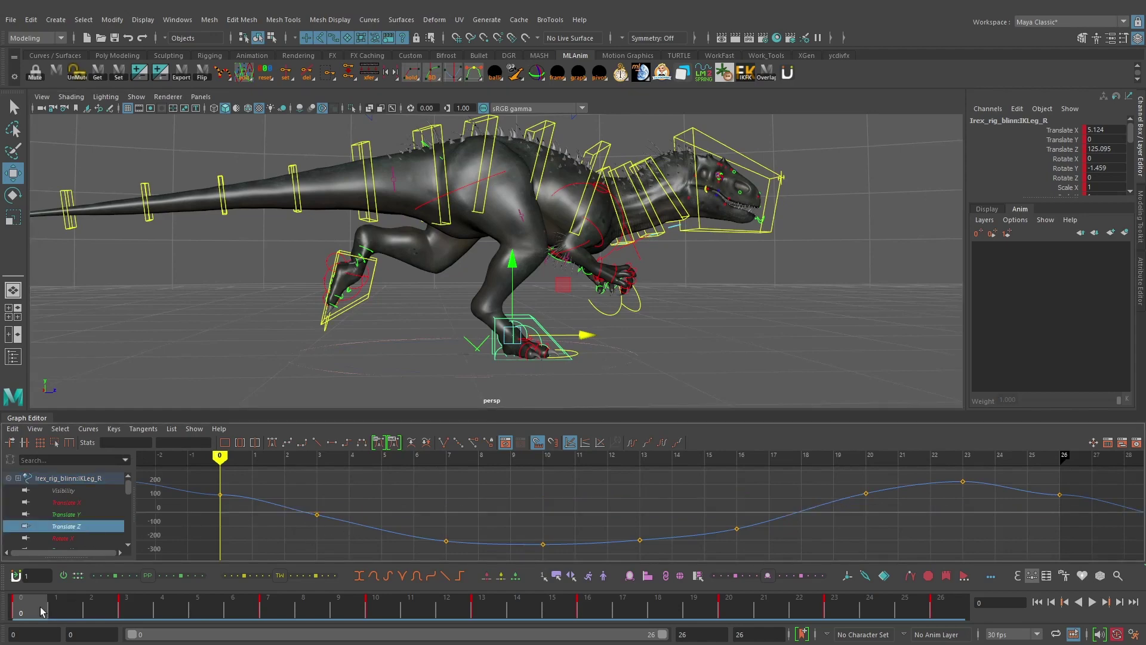
{"action": "left_click_drag", "start_coordinate": [43, 608], "coordinate": [21, 603]}
{"action": "key", "text": "alt+v"}
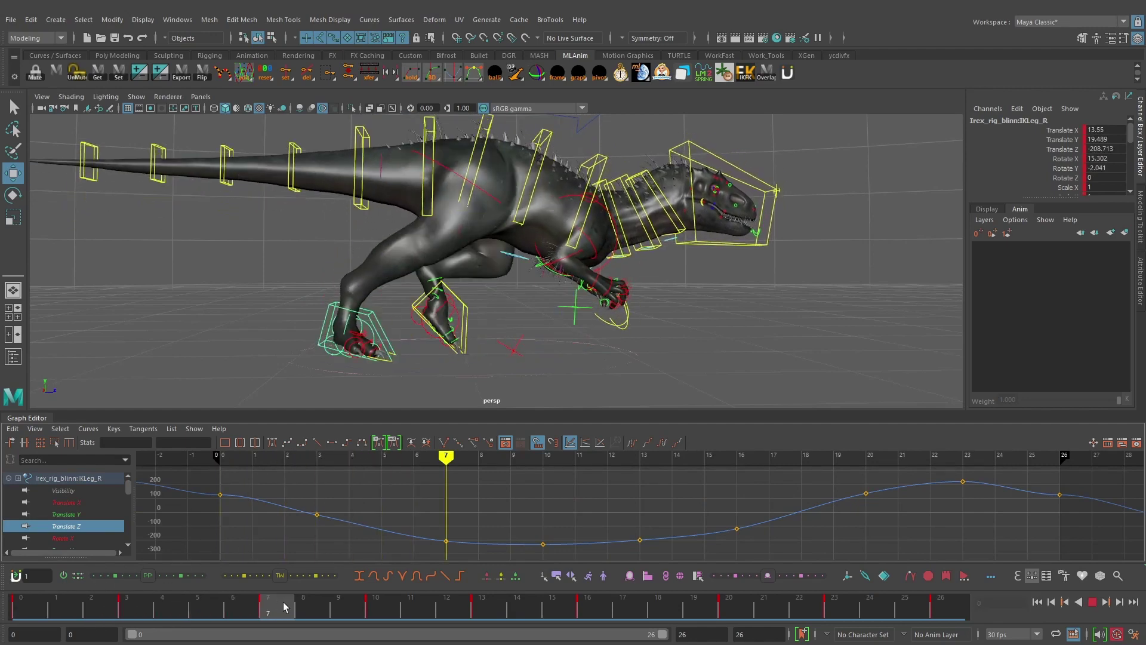
{"action": "left_click_drag", "start_coordinate": [292, 608], "coordinate": [102, 606]}
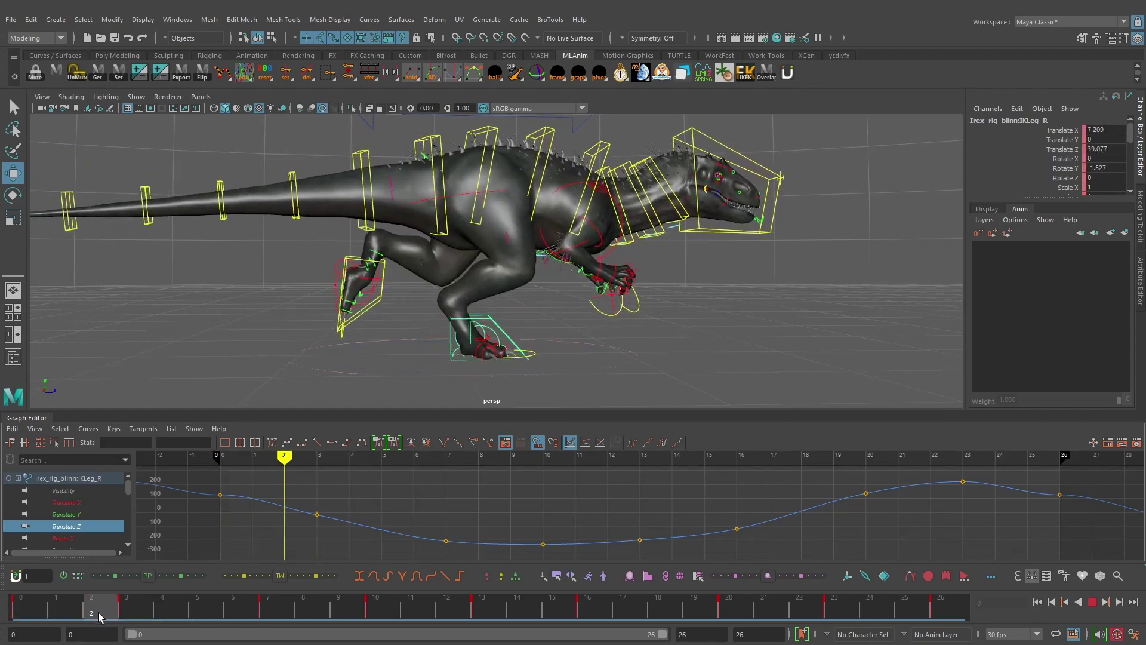
{"action": "left_click_drag", "start_coordinate": [103, 617], "coordinate": [30, 617]}
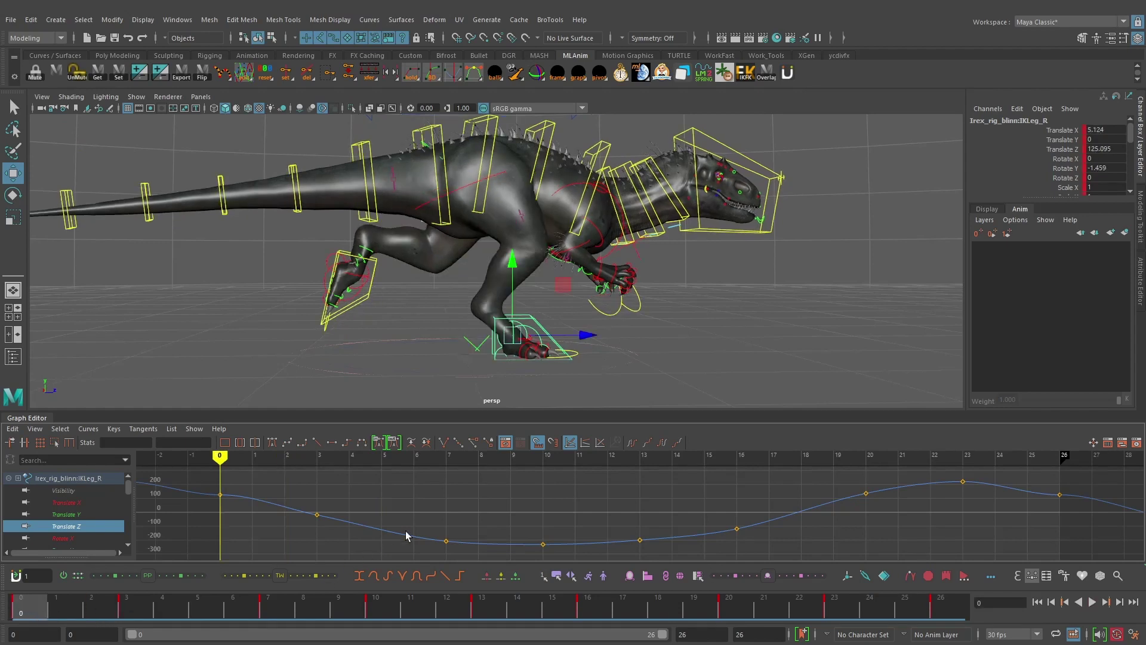
- Make the right leg's Translate Z key at frame 0 linear and delete the Translate Z key at frame 3
{"action": "scroll", "coordinate": [427, 526], "scroll_direction": "down", "scroll_amount": 3}
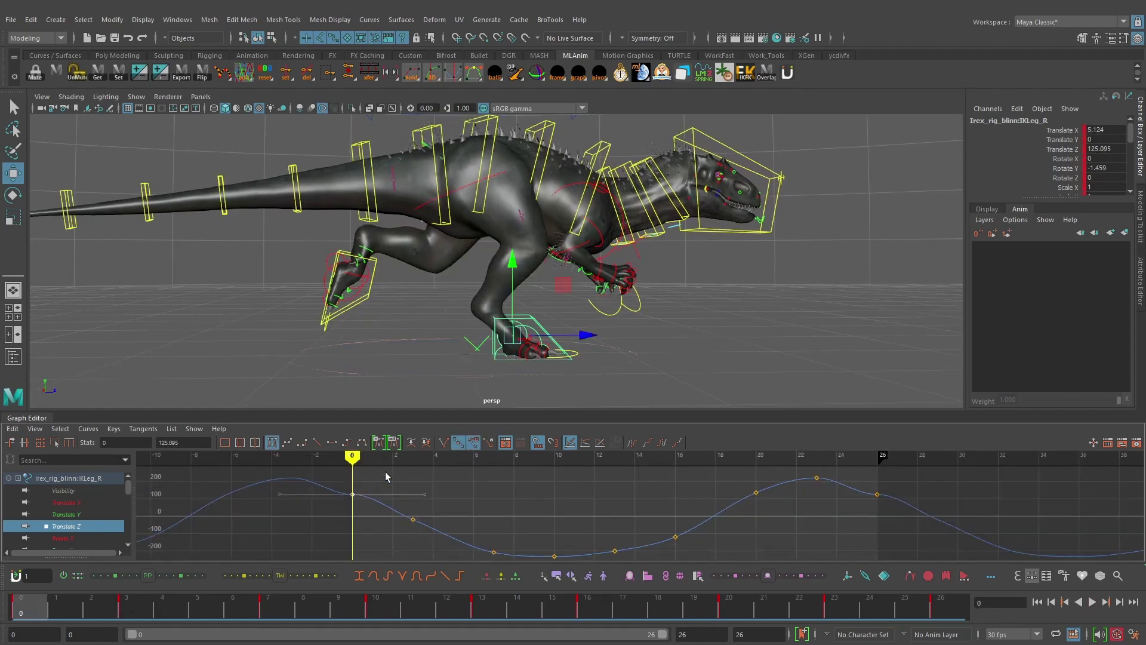
{"action": "left_click", "coordinate": [316, 444]}
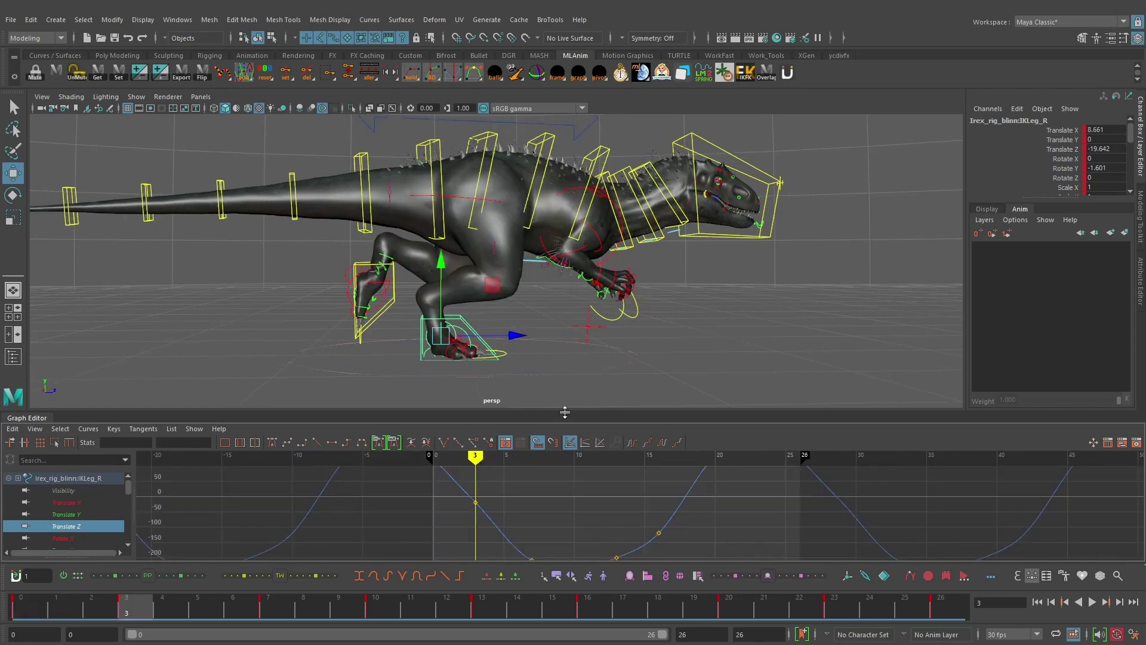
{"action": "left_click_drag", "start_coordinate": [565, 412], "coordinate": [566, 391]}
{"action": "middle_click_drag", "start_coordinate": [627, 521], "coordinate": [525, 502], "text": "alt"}
{"action": "right_click_drag", "start_coordinate": [525, 503], "coordinate": [530, 480], "text": "alt"}
{"action": "middle_click_drag", "start_coordinate": [530, 481], "coordinate": [535, 489], "text": "alt"}
{"action": "left_click", "coordinate": [418, 491]}
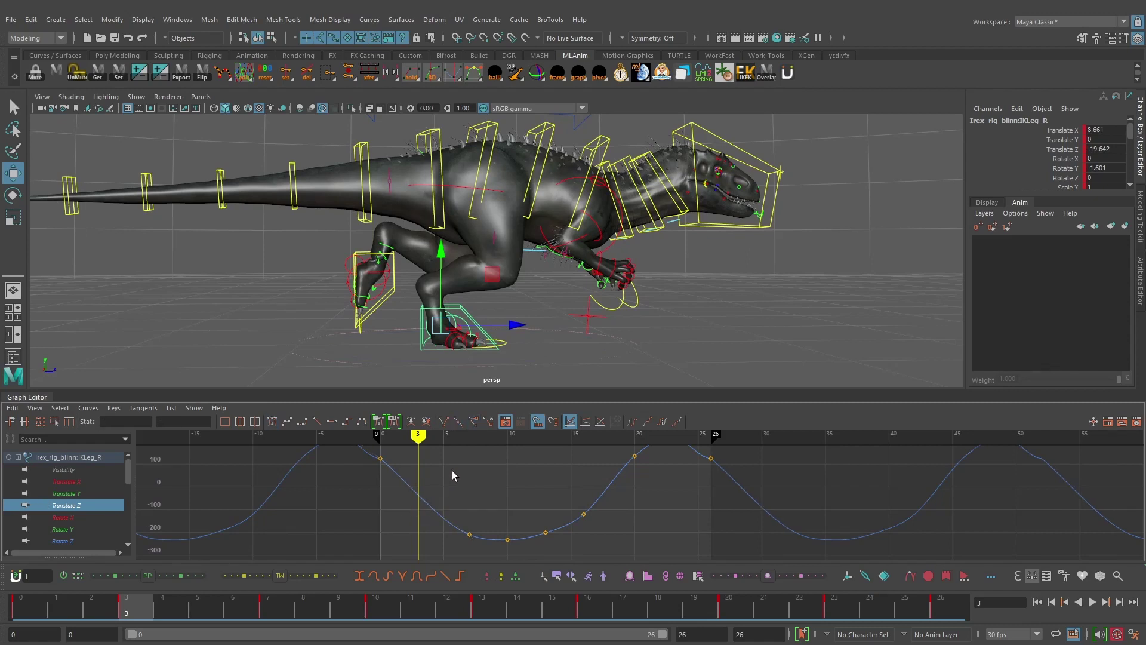
{"action": "key", "text": "Delete"}
- Break the tangents of the Translate Z key at frame 7, make its incoming side linear, and scrub through the cycle
{"action": "left_click", "coordinate": [469, 534]}
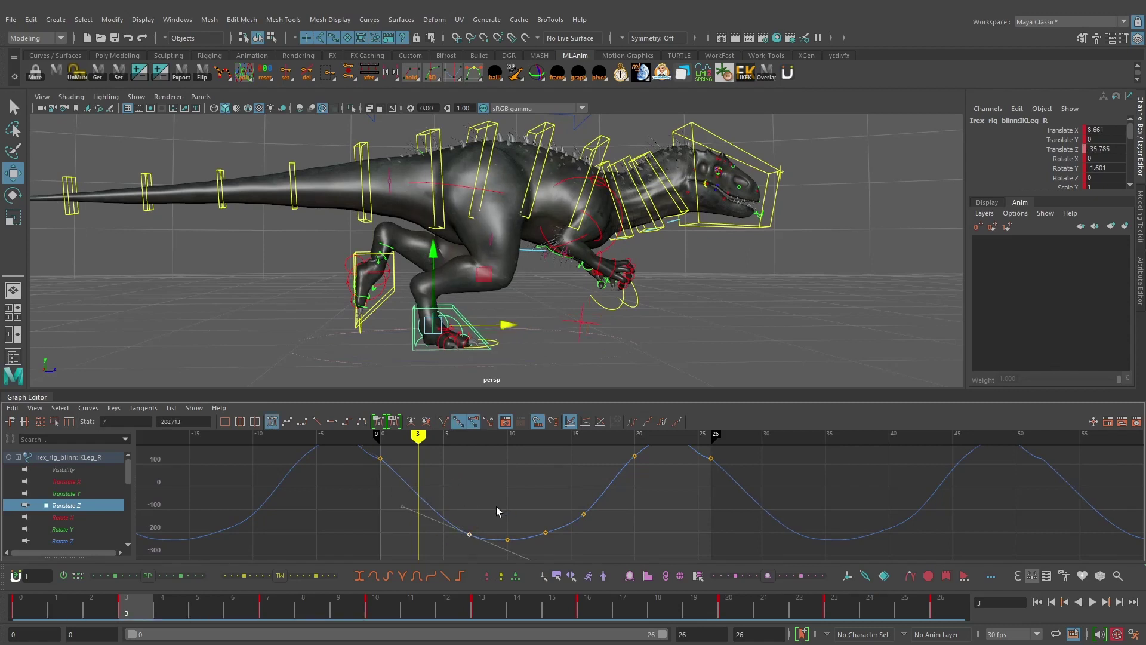
{"action": "key", "text": "period"}
{"action": "middle_click_drag", "start_coordinate": [496, 506], "coordinate": [473, 485], "text": "alt"}
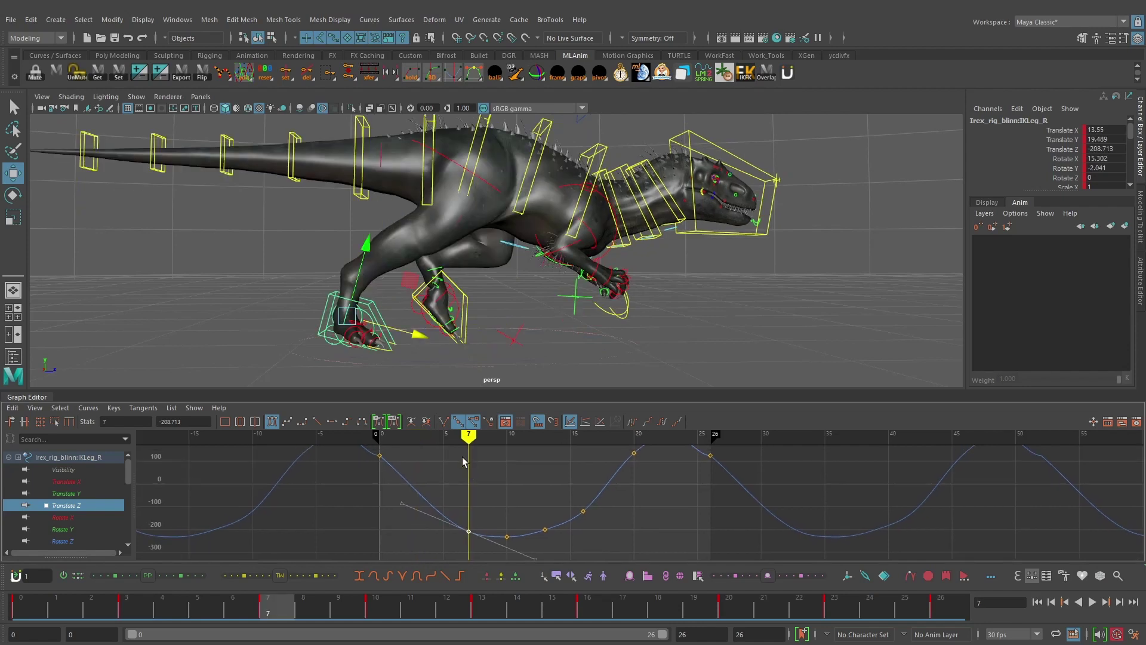
{"action": "left_click", "coordinate": [443, 422]}
{"action": "left_click", "coordinate": [474, 524]}
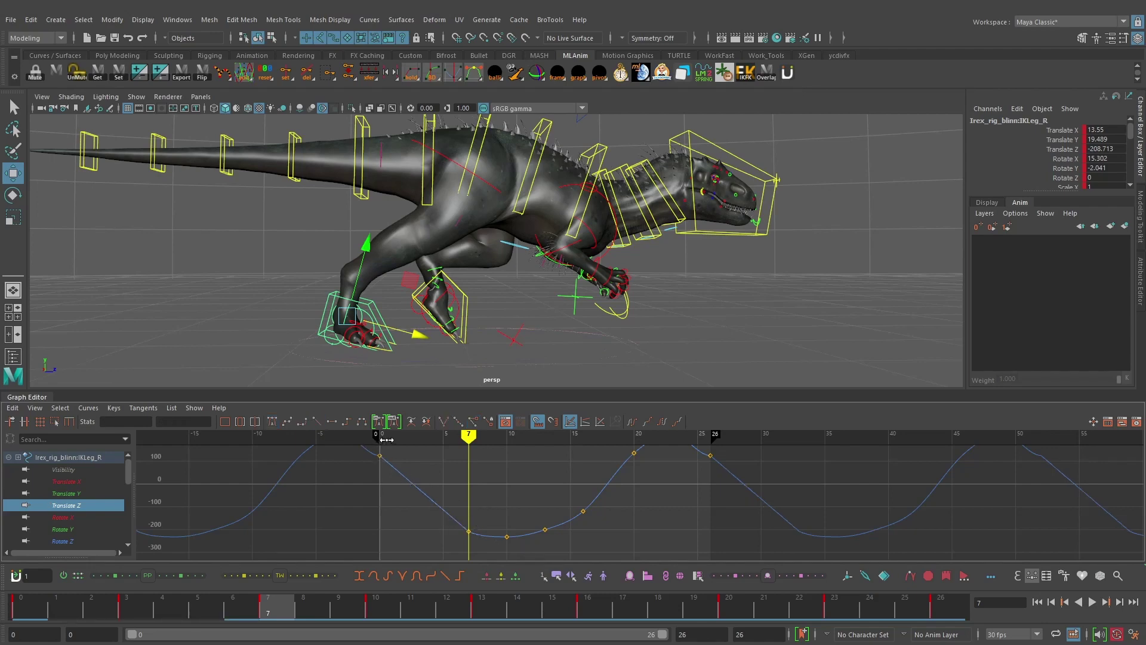
{"action": "left_click", "coordinate": [380, 436]}
{"action": "left_click_drag", "start_coordinate": [381, 438], "coordinate": [471, 460]}
{"action": "mouse_move", "coordinate": [267, 617]}
{"action": "left_mouse_down"}
{"action": "mouse_move", "coordinate": [39, 582]}
{"action": "mouse_move", "coordinate": [302, 594]}
{"action": "mouse_move", "coordinate": [45, 582]}
{"action": "mouse_move", "coordinate": [233, 594]}
{"action": "mouse_move", "coordinate": [59, 594]}
{"action": "mouse_move", "coordinate": [269, 606]}
{"action": "mouse_move", "coordinate": [21, 603]}
{"action": "mouse_move", "coordinate": [409, 604]}
{"action": "mouse_move", "coordinate": [691, 634]}
{"action": "left_mouse_up"}
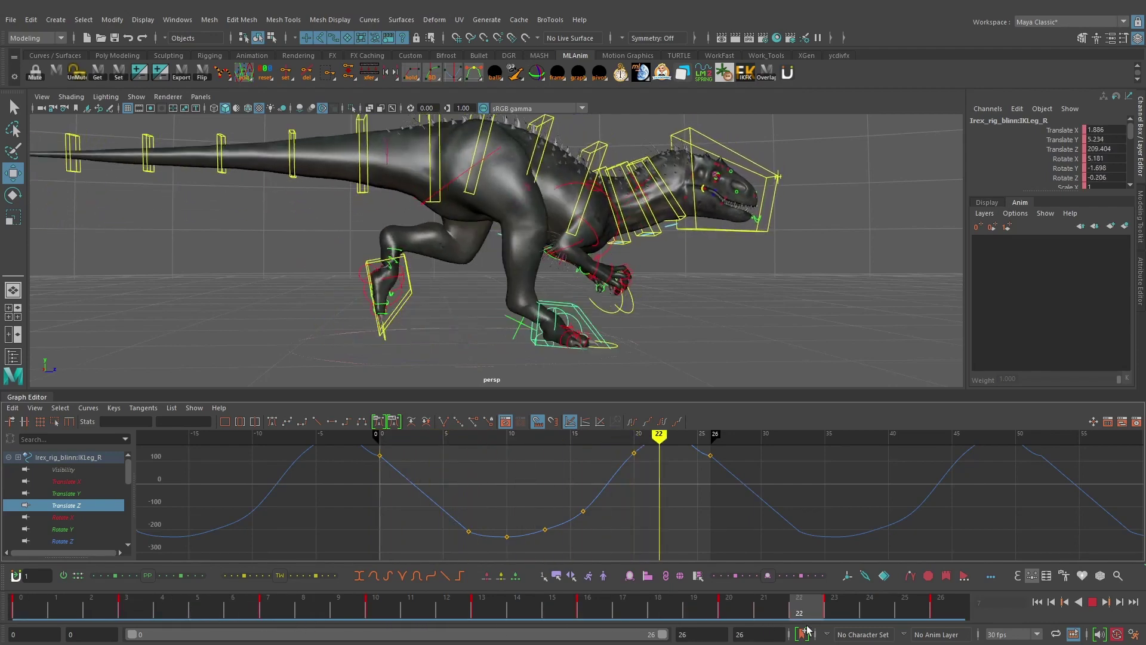
{"action": "left_click", "coordinate": [836, 615]}
- Straighten the tangents of the right leg's Translate Z key at frame 26, replacing its flat handles
{"action": "middle_click_drag", "start_coordinate": [769, 508], "coordinate": [697, 535], "text": "alt"}
{"action": "key", "text": "period"}
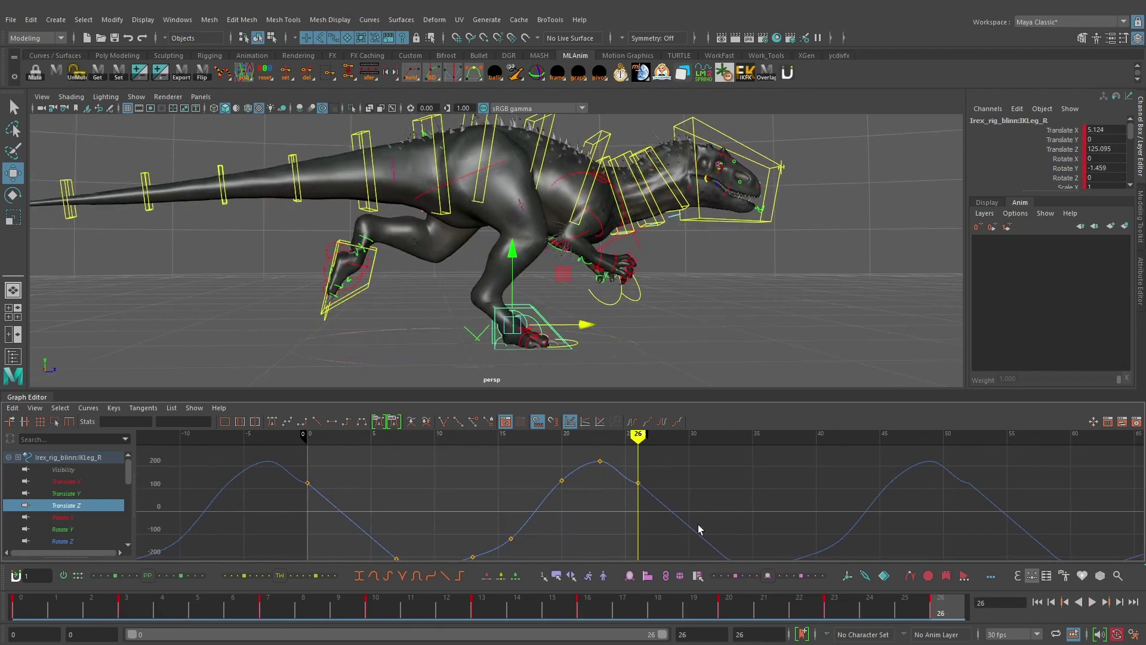
{"action": "key", "text": "comma"}
{"action": "key", "text": "period"}
{"action": "key", "text": "comma"}
{"action": "left_click_drag", "start_coordinate": [682, 470], "coordinate": [625, 498]}
{"action": "scroll", "coordinate": [619, 477], "scroll_direction": "up", "scroll_amount": 3}
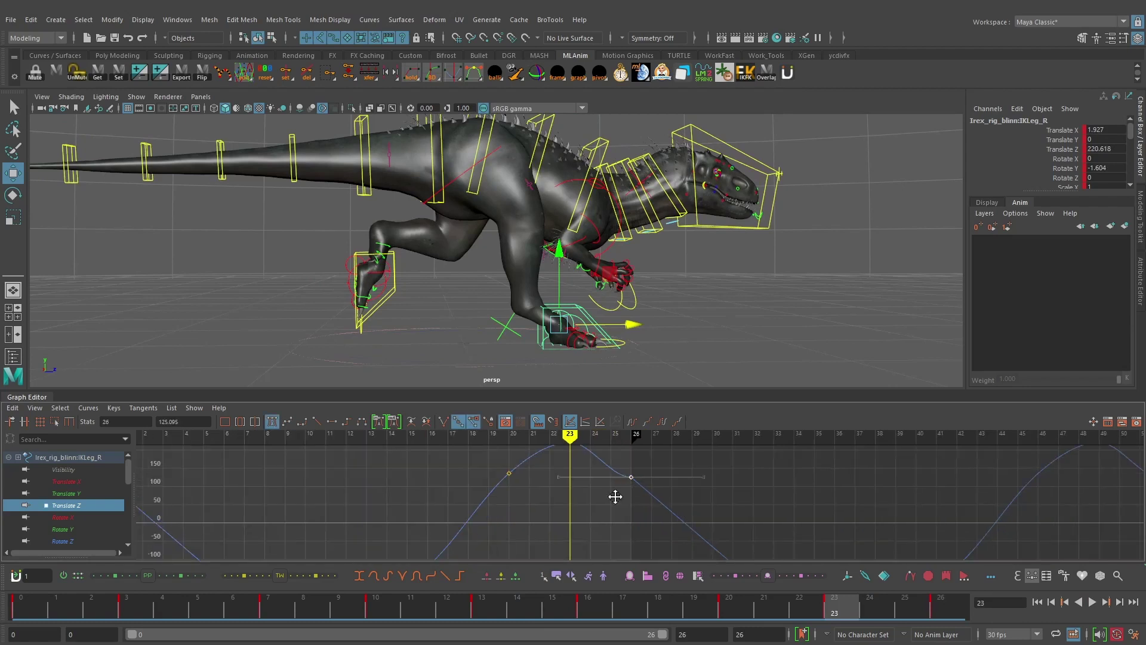
{"action": "middle_click_drag", "start_coordinate": [613, 490], "coordinate": [587, 515], "text": "alt"}
{"action": "left_click_drag", "start_coordinate": [637, 468], "coordinate": [593, 523]}
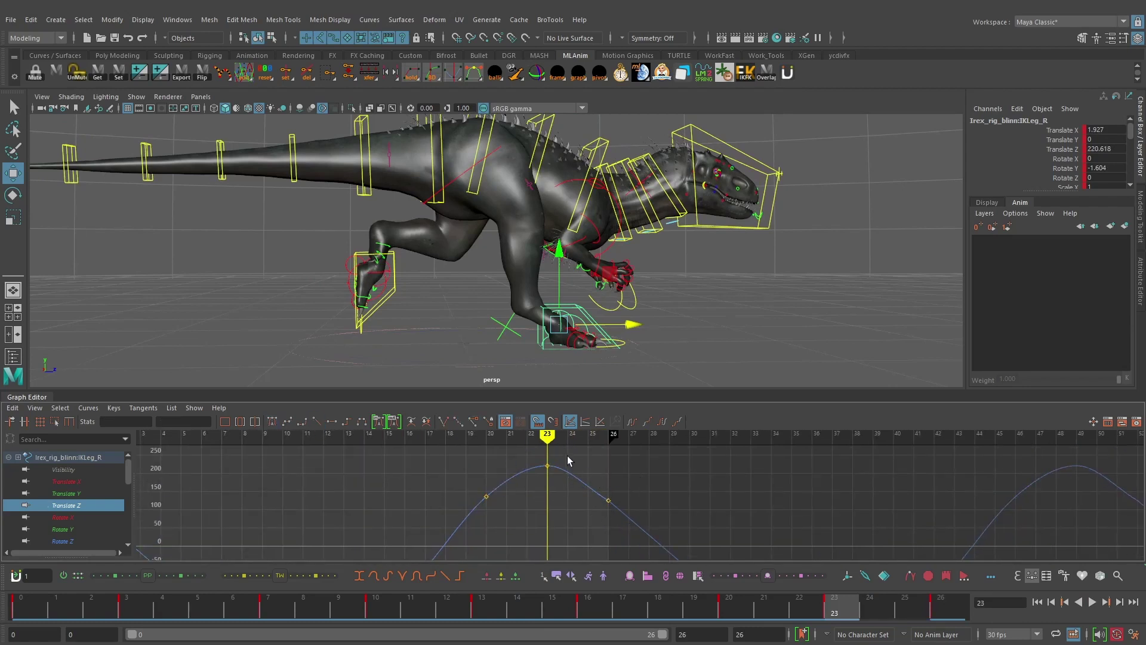
- Break the tangents of the Translate Z key at frame 23 and make its outgoing side linear towards frame 26
{"action": "left_click", "coordinate": [547, 466]}
{"action": "left_click_drag", "start_coordinate": [574, 491], "coordinate": [535, 459]}
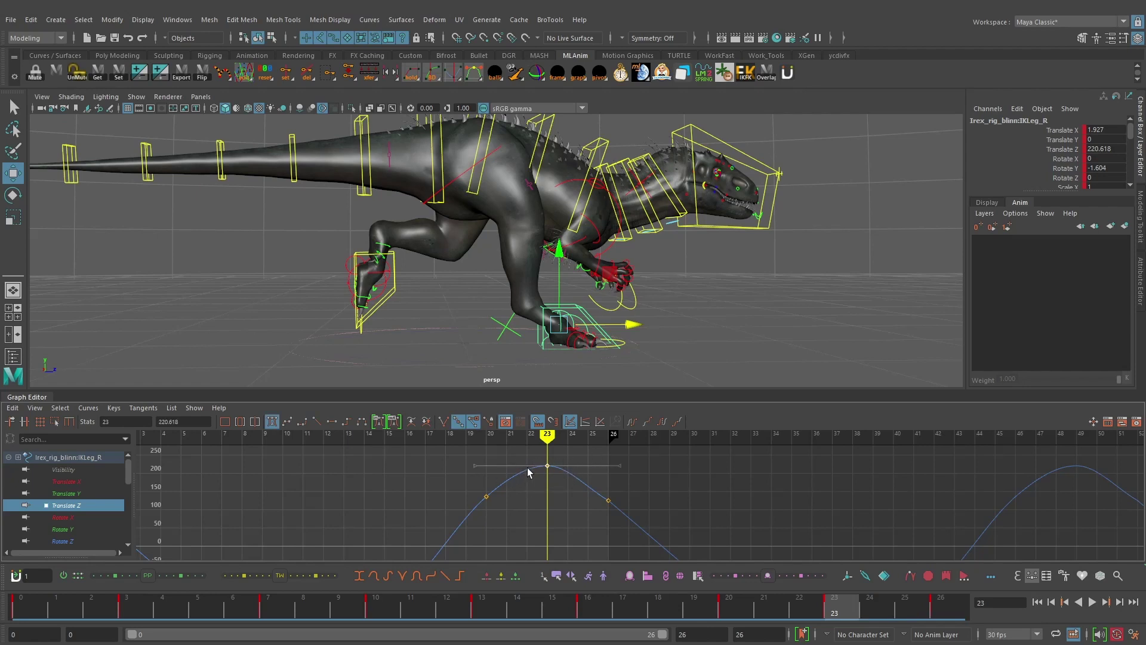
{"action": "left_click", "coordinate": [443, 422]}
{"action": "left_click", "coordinate": [315, 420]}
{"action": "left_click", "coordinate": [652, 484]}
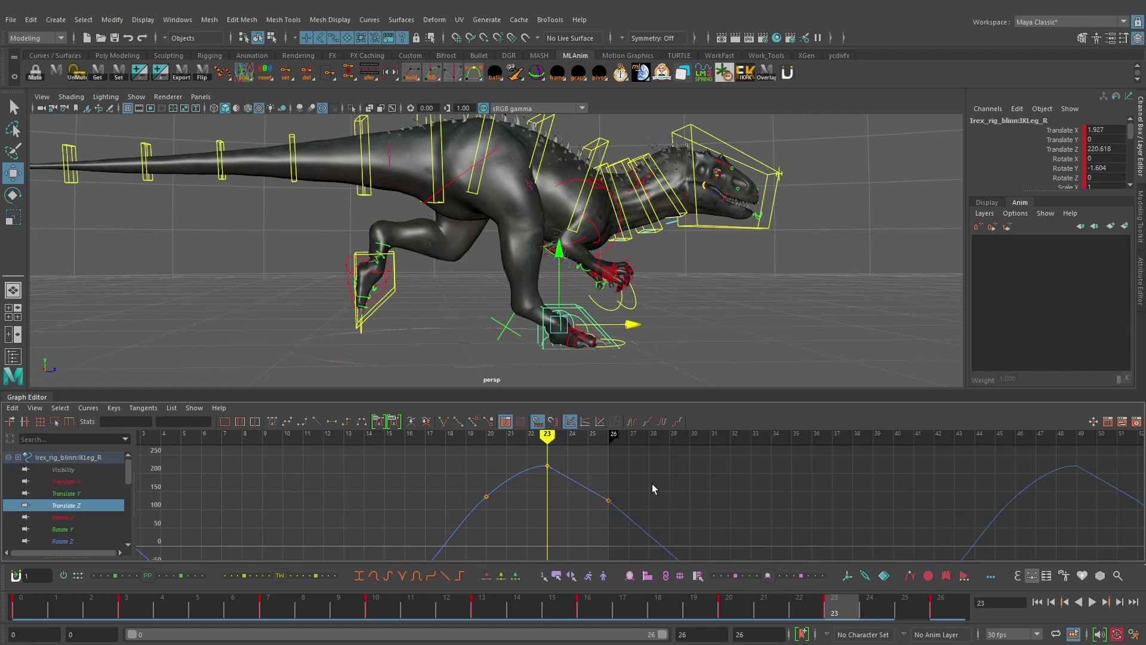
- Raise the right leg's Translate Z key at frame 23 to about 250, and play back the cycle
{"action": "middle_click_drag", "start_coordinate": [499, 483], "coordinate": [692, 469], "text": "alt"}
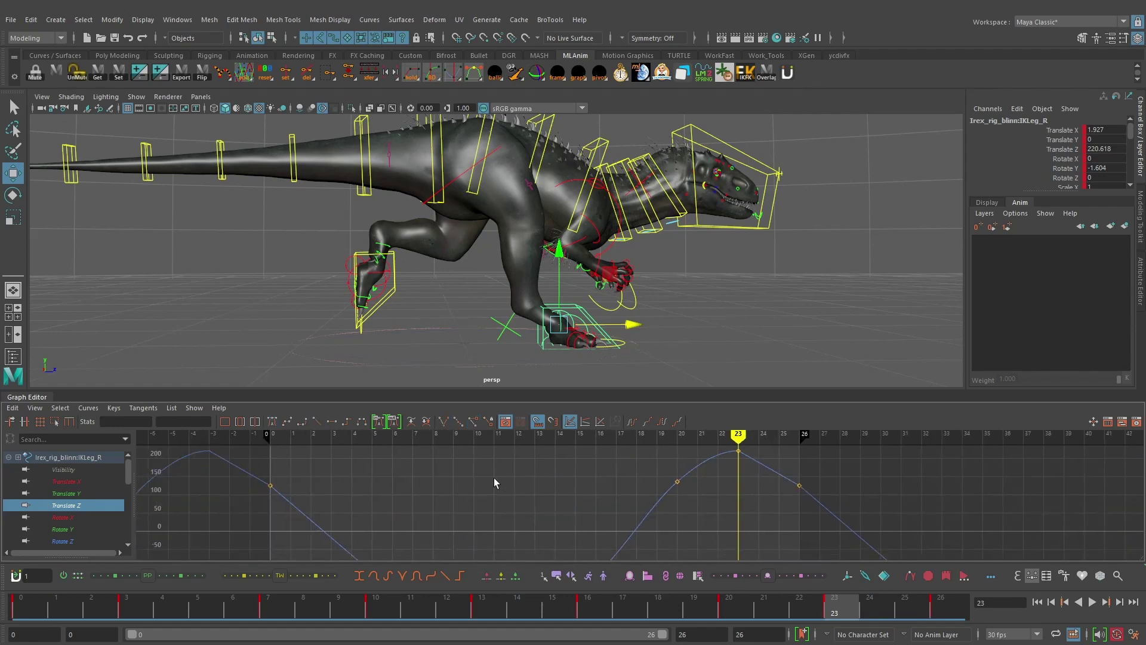
{"action": "scroll", "coordinate": [779, 487], "scroll_direction": "up", "scroll_amount": 3}
{"action": "middle_click_drag", "start_coordinate": [779, 487], "coordinate": [647, 499], "text": "alt"}
{"action": "left_click", "coordinate": [576, 452]}
{"action": "scroll", "coordinate": [635, 496], "scroll_direction": "down", "scroll_amount": 5}
{"action": "left_click", "coordinate": [601, 493]}
{"action": "right_click_drag", "start_coordinate": [601, 493], "coordinate": [817, 553], "text": "alt"}
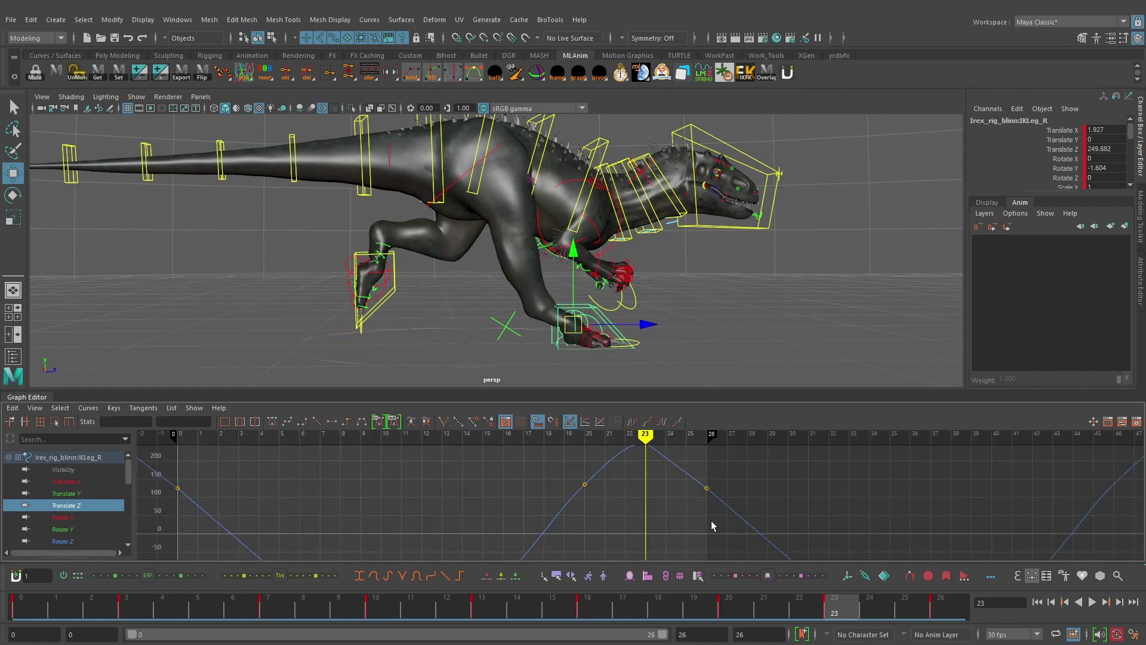
{"action": "scroll", "coordinate": [647, 515], "scroll_direction": "down", "scroll_amount": 3}
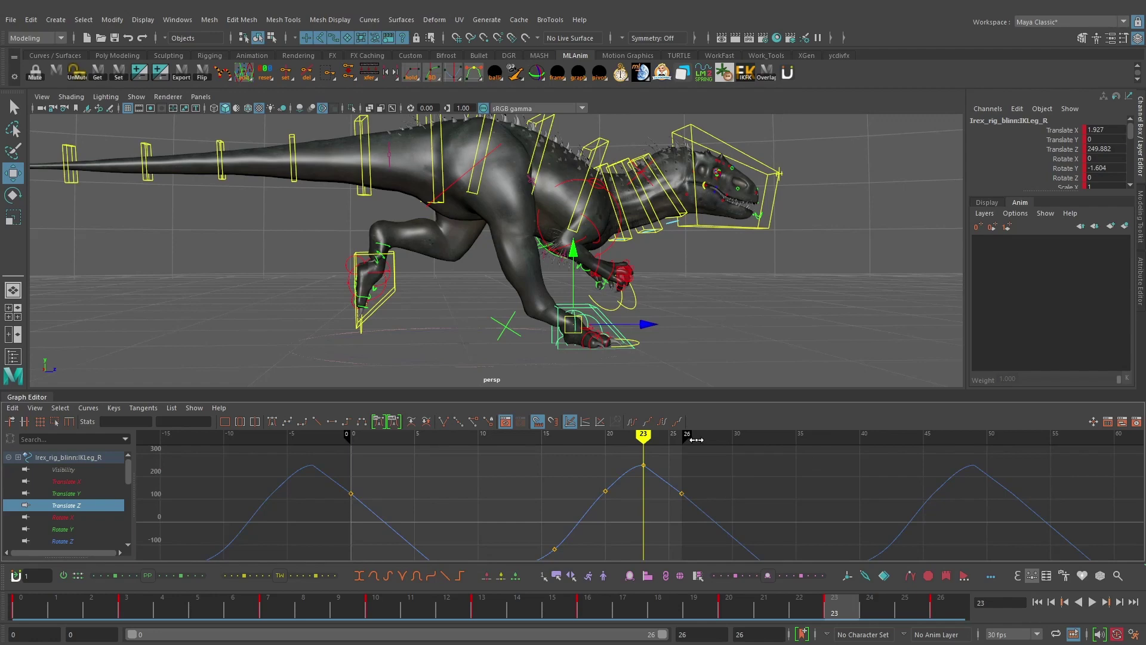
{"action": "key", "text": "alt+v"}
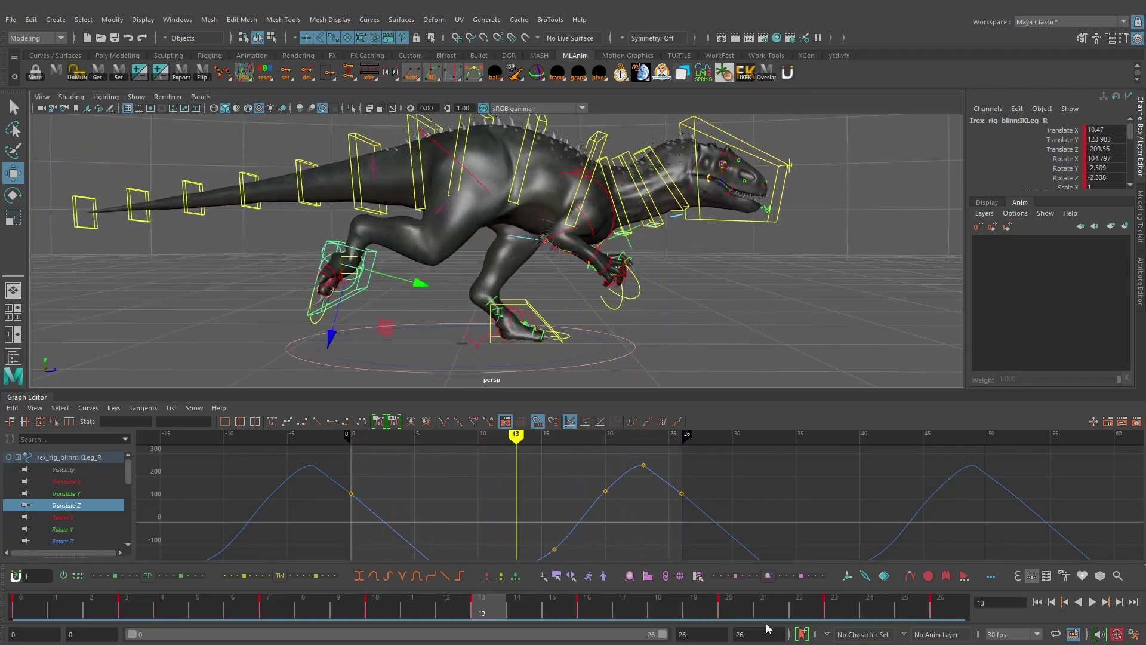
{"action": "key", "text": "alt+v"}
- Try to shift the right back rump control about 10 units in Translate Z on frame 23, and undo the move
{"action": "left_click", "coordinate": [487, 159]}
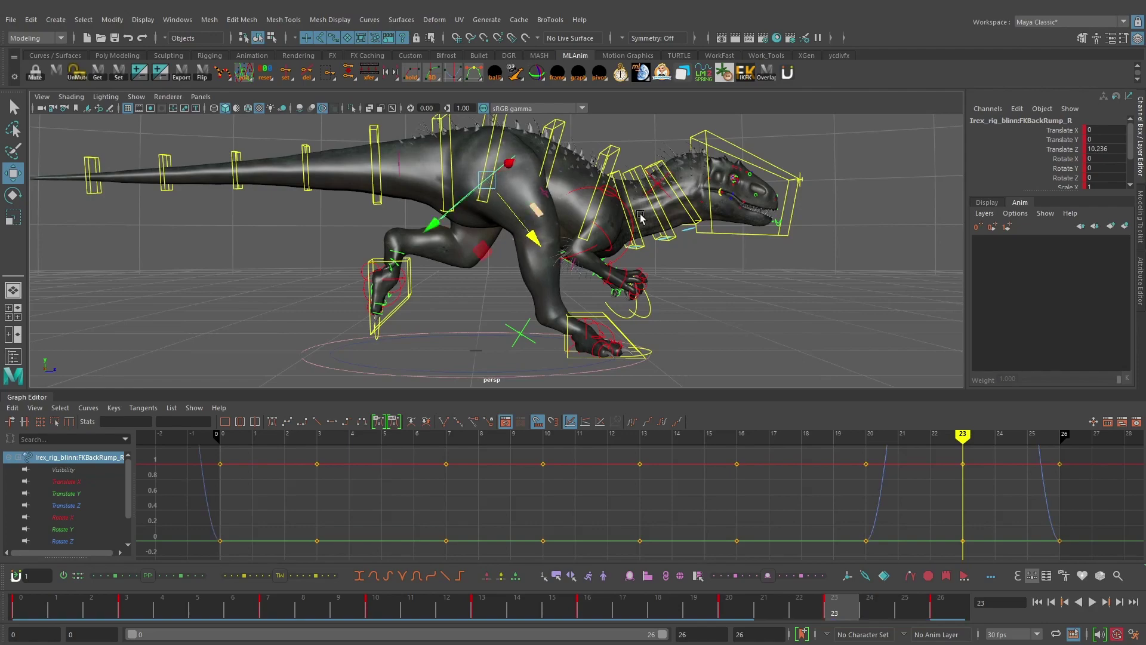
{"action": "left_click_drag", "start_coordinate": [640, 217], "coordinate": [606, 247], "text": "alt"}
{"action": "key", "text": "ctrl+z"}
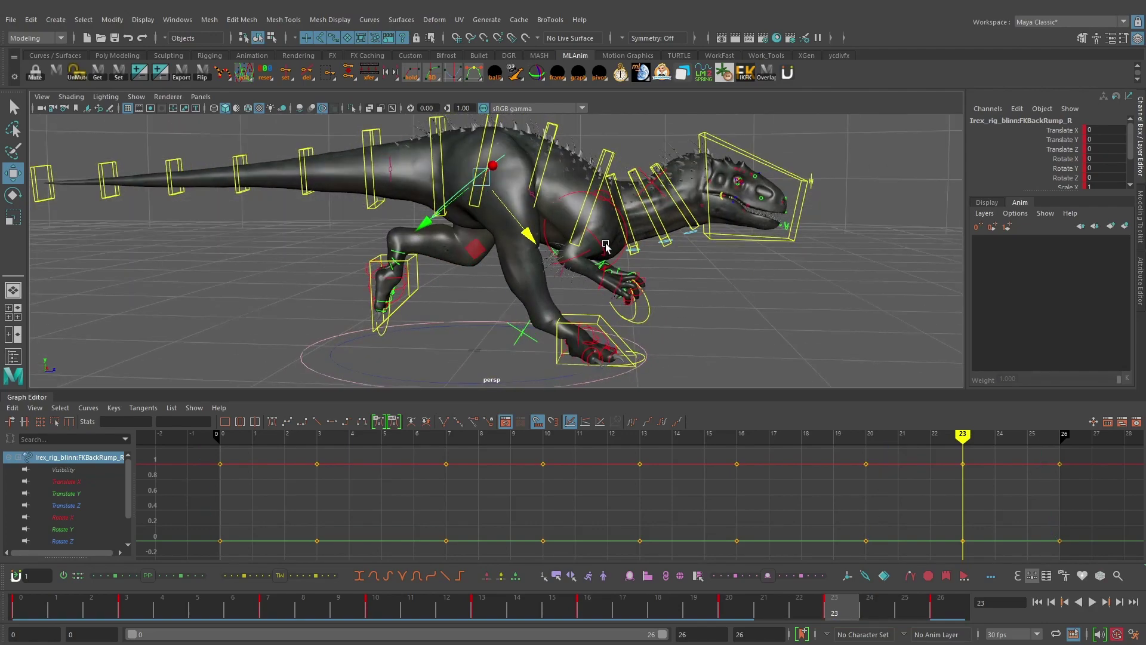
{"action": "left_click_drag", "start_coordinate": [578, 245], "coordinate": [527, 248], "text": "alt"}
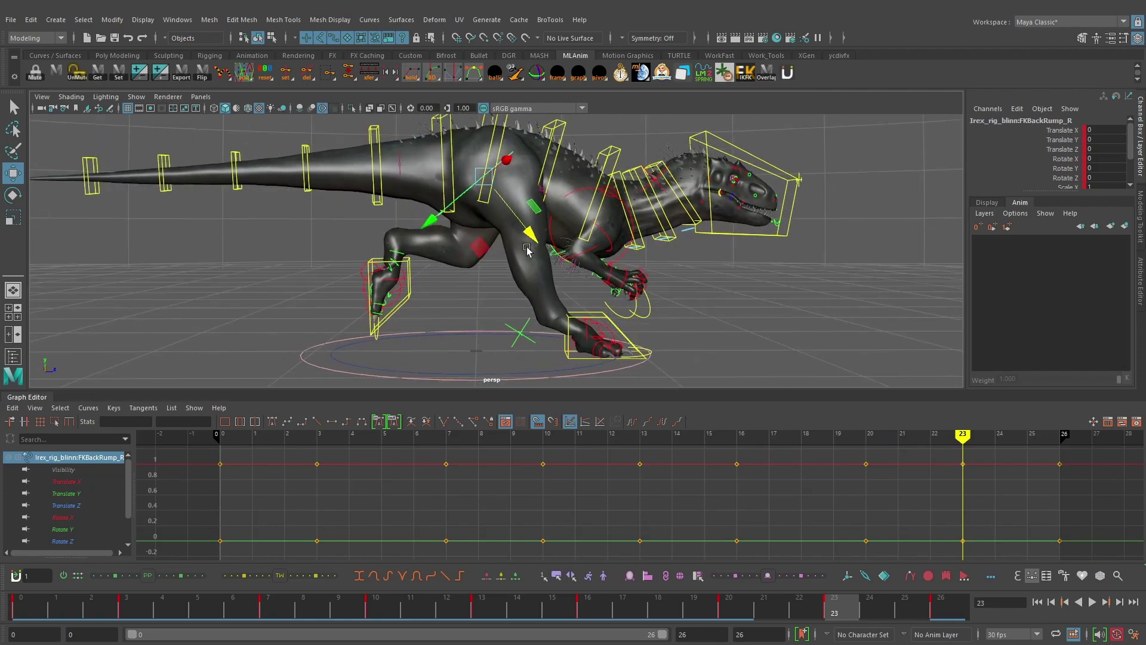
- Lift the right foot on frame 20 to about 67 in Translate Y and 156 in Translate Z
{"action": "left_click", "coordinate": [1091, 602]}
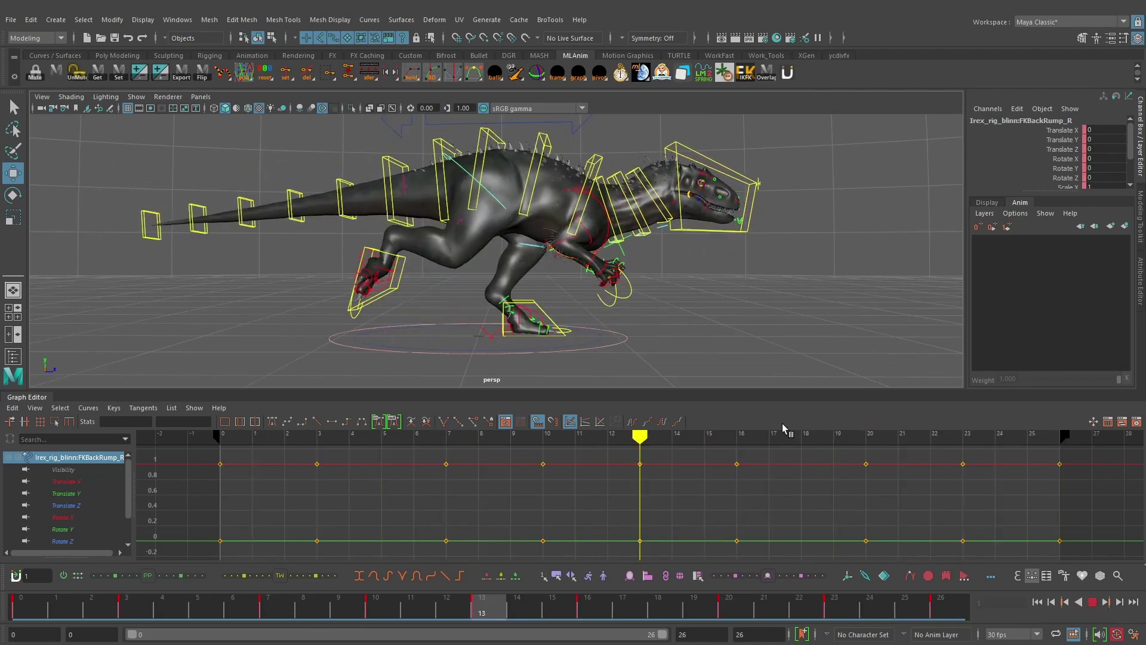
{"action": "left_click", "coordinate": [498, 597]}
{"action": "left_click_drag", "start_coordinate": [499, 597], "coordinate": [744, 608]}
{"action": "left_click", "coordinate": [538, 300]}
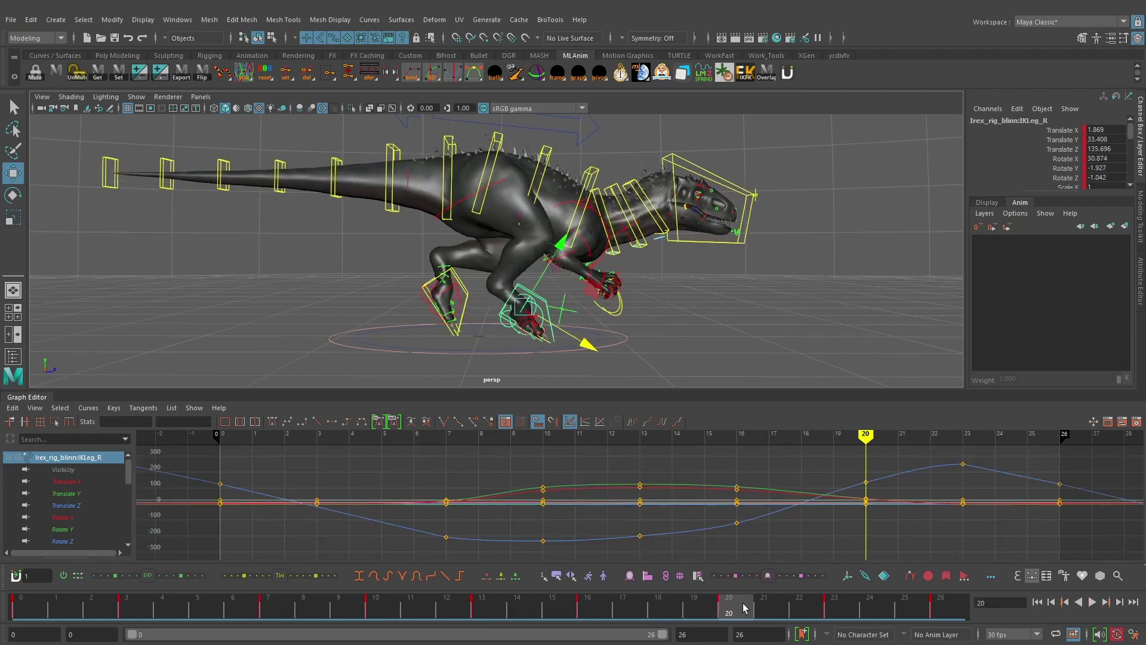
{"action": "key", "text": "period"}
{"action": "key", "text": "comma"}
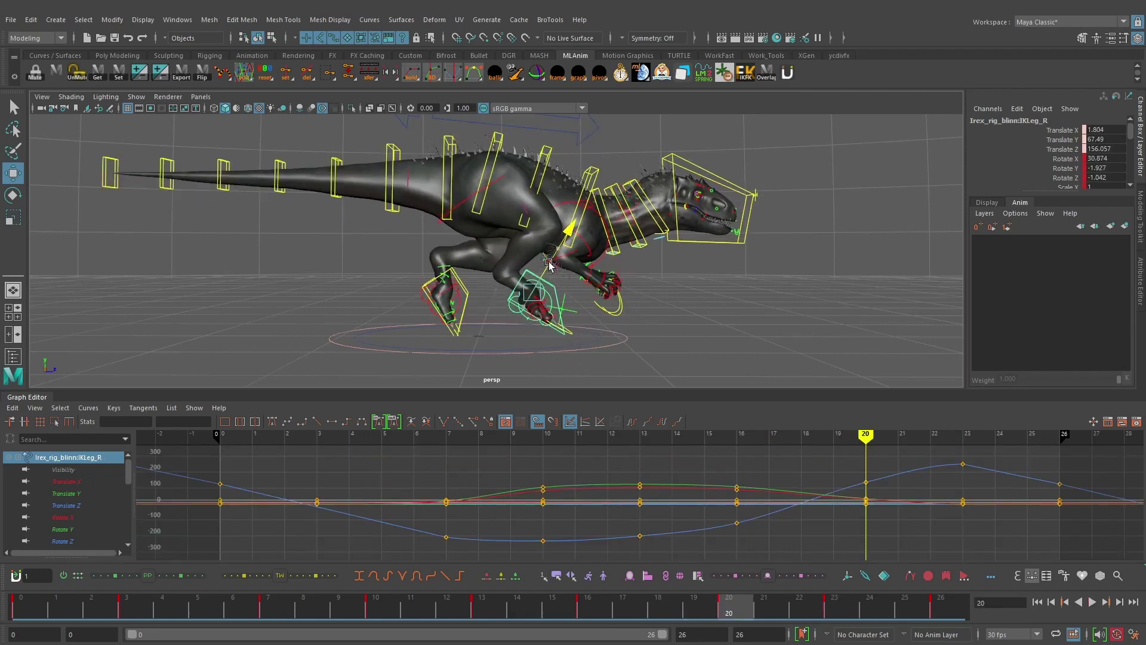
{"action": "key", "text": "comma"}
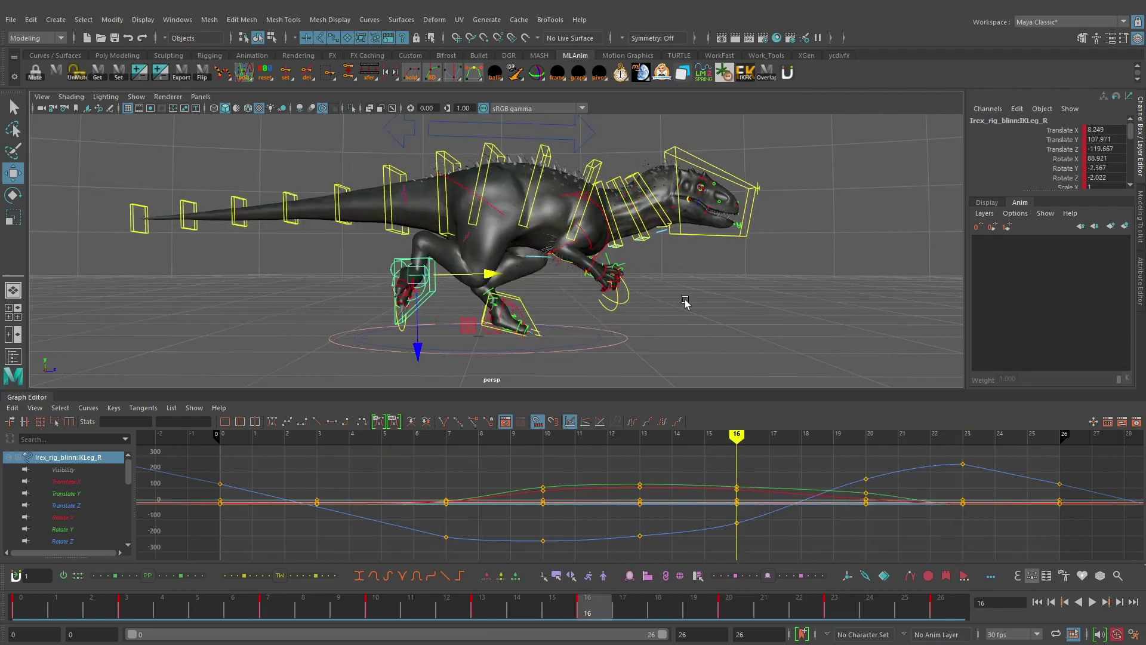
- Compare the foot's pose on frame 20 with the neighbouring keys, and play the run cycle from several angles
{"action": "key", "text": "period"}
{"action": "key", "text": "comma"}
{"action": "key", "text": "period"}
{"action": "key", "text": "period"}
{"action": "key", "text": "alt+v"}
{"action": "left_click_drag", "start_coordinate": [650, 351], "coordinate": [636, 316], "text": "alt"}
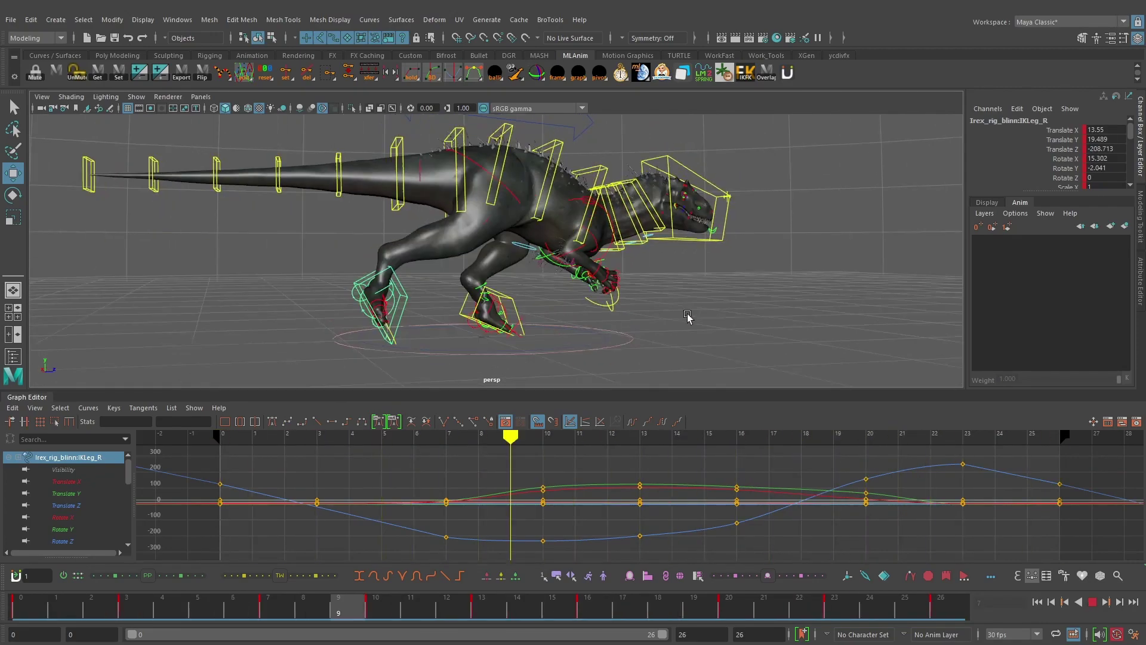
{"action": "left_click_drag", "start_coordinate": [557, 308], "coordinate": [670, 302], "text": "alt"}
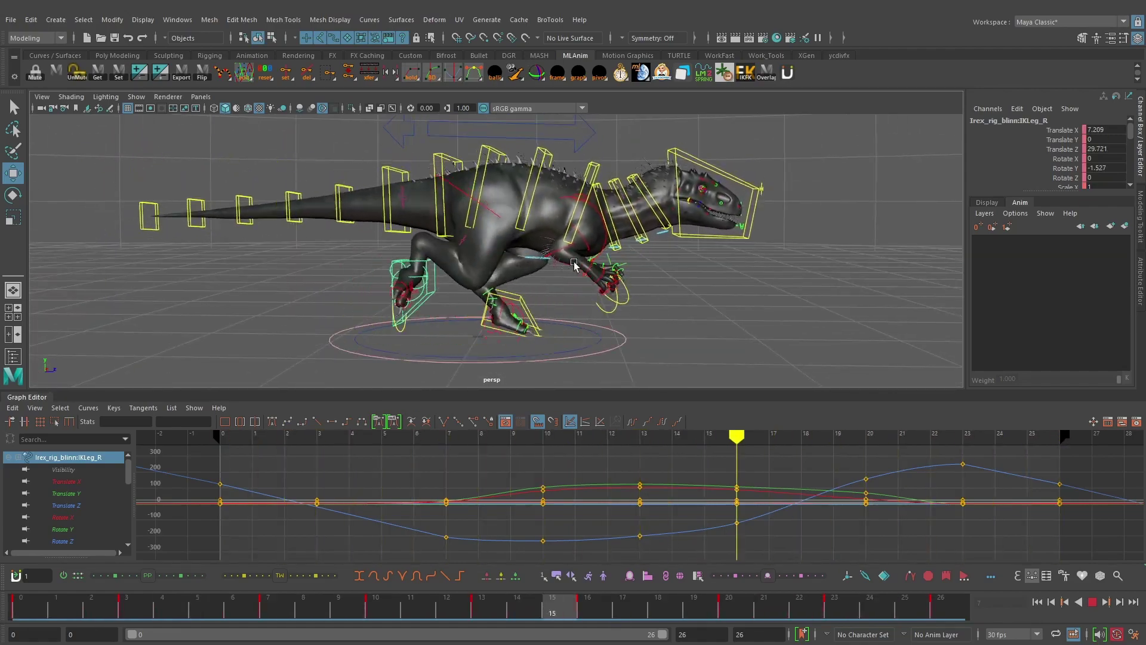
{"action": "mouse_move", "coordinate": [623, 294]}
{"action": "left_mouse_down", "text": "alt"}
{"action": "mouse_move", "coordinate": [732, 299]}
{"action": "mouse_move", "coordinate": [609, 289]}
{"action": "left_mouse_up", "text": "alt"}
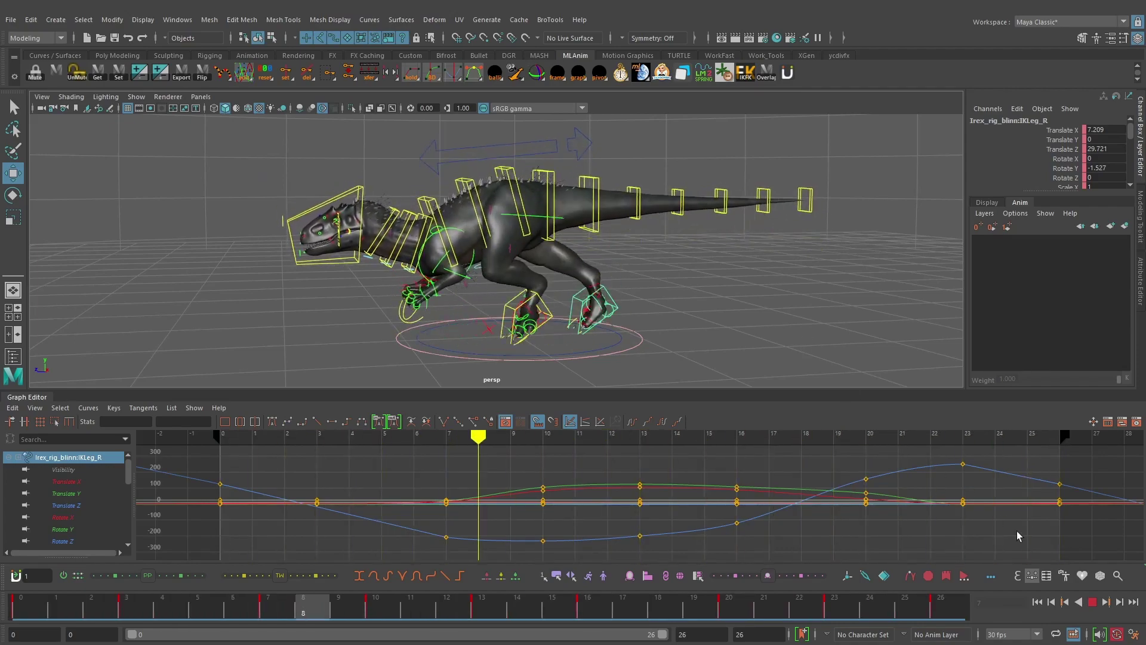
- Stop playback on frame 3 and inspect the animation curves of the root control and the upper spine control
{"action": "key", "text": "Escape"}
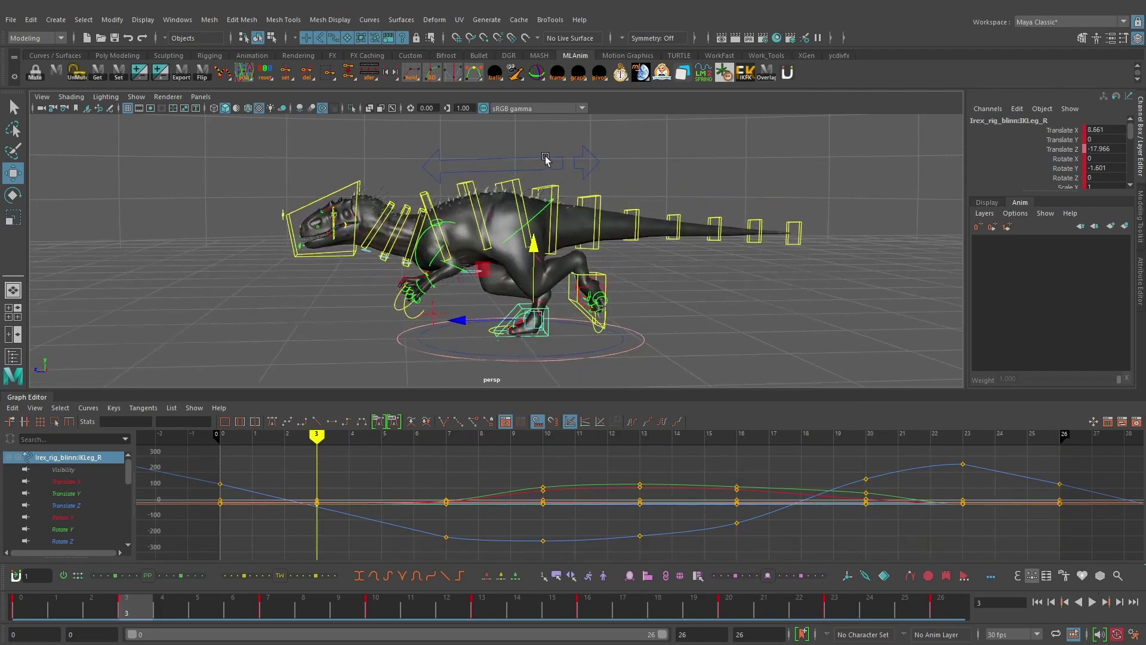
{"action": "left_click", "coordinate": [545, 158]}
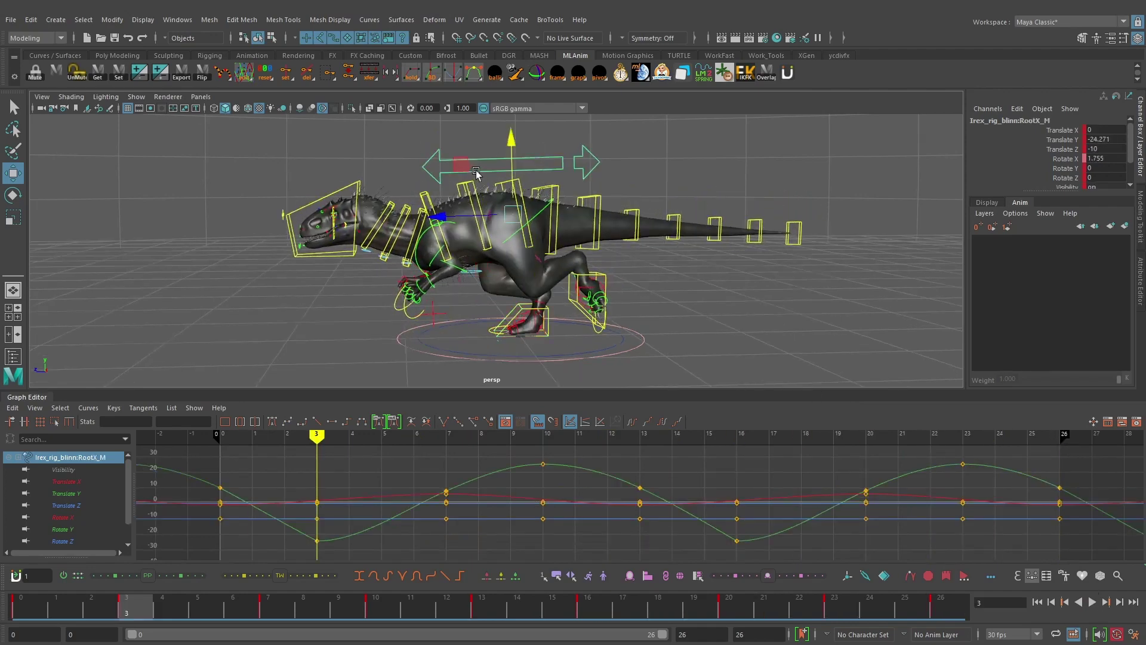
{"action": "left_click", "coordinate": [428, 199]}
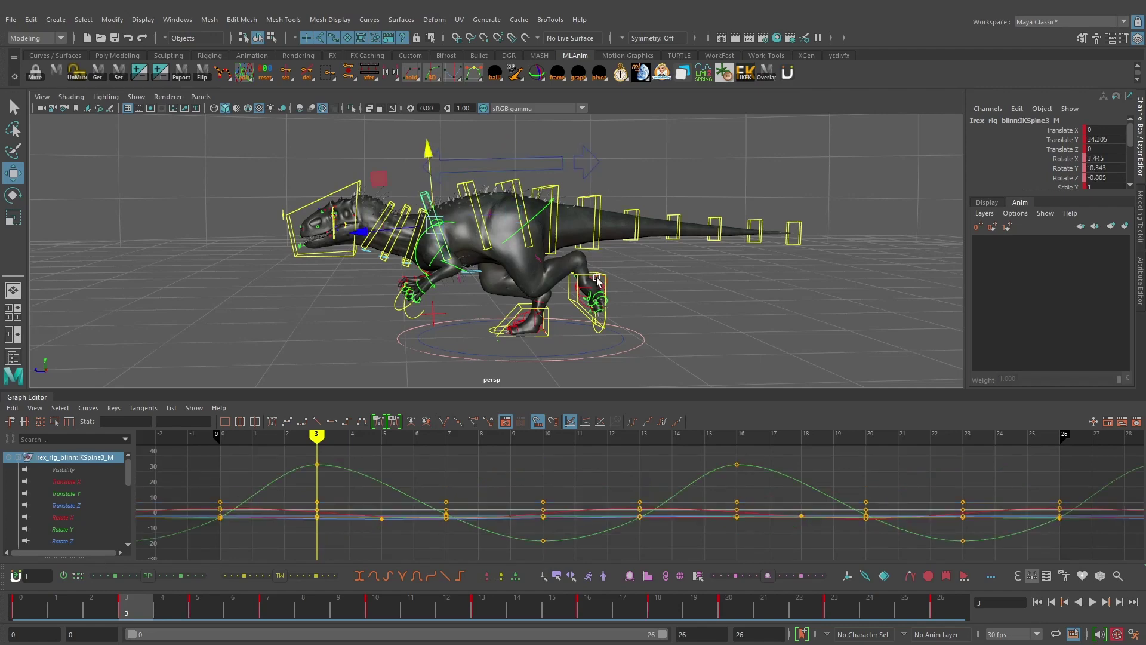
- Set the pre and post infinity of all the right foot control's animation curves to Cycle
{"action": "left_click", "coordinate": [632, 299]}
{"action": "left_click_drag", "start_coordinate": [575, 296], "coordinate": [472, 288], "text": "alt"}
{"action": "left_click", "coordinate": [470, 329]}
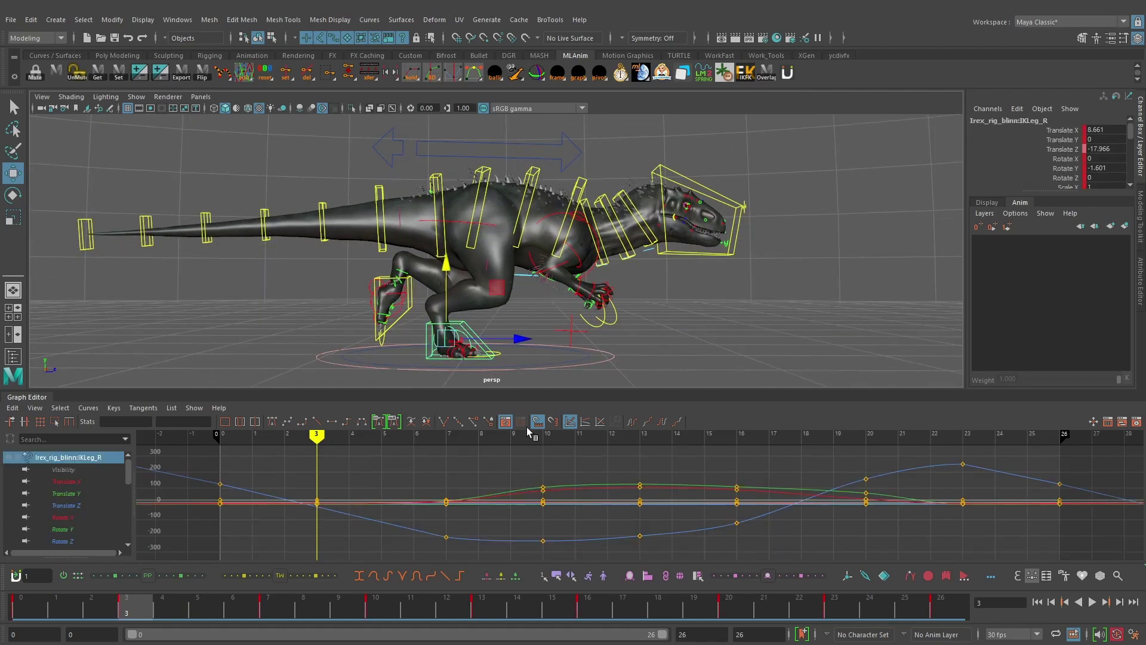
{"action": "key", "text": "comma"}
{"action": "scroll", "coordinate": [460, 515], "scroll_direction": "down", "scroll_amount": 4}
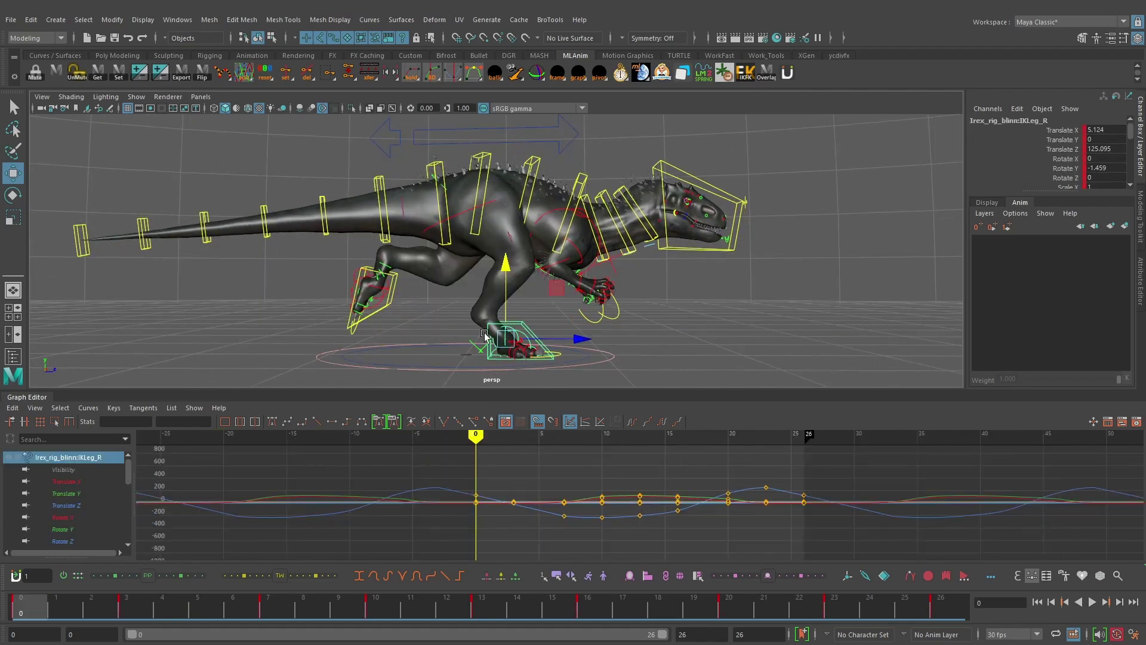
{"action": "scroll", "coordinate": [641, 468], "scroll_direction": "down", "scroll_amount": 3}
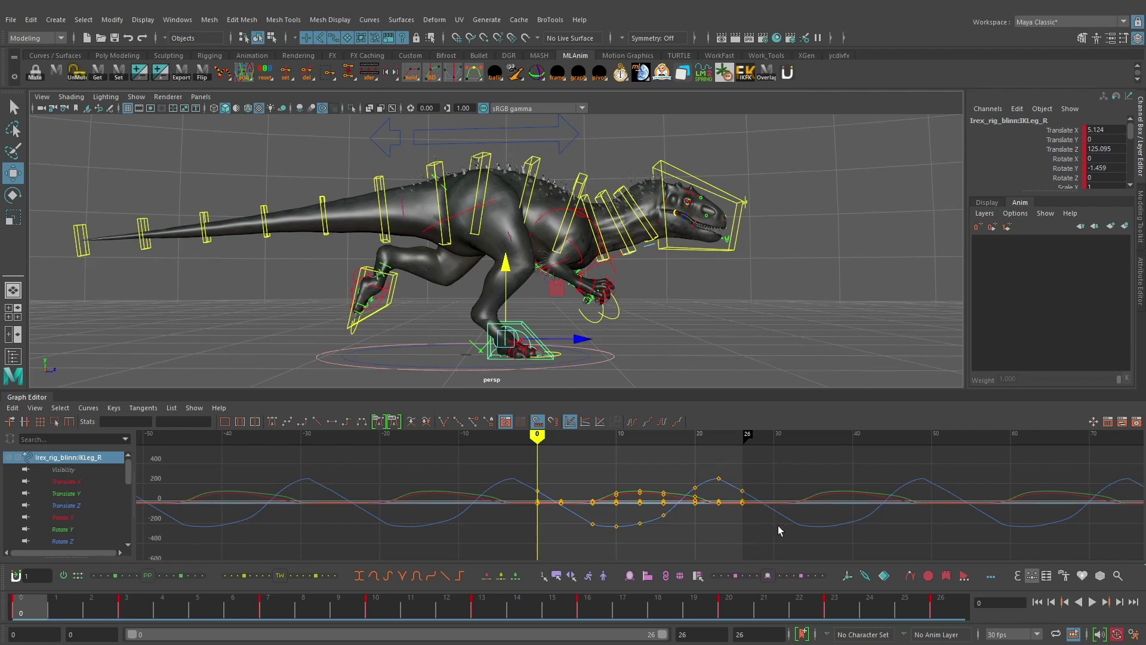
{"action": "right_click_drag", "start_coordinate": [740, 502], "coordinate": [768, 532], "text": "alt+shift"}
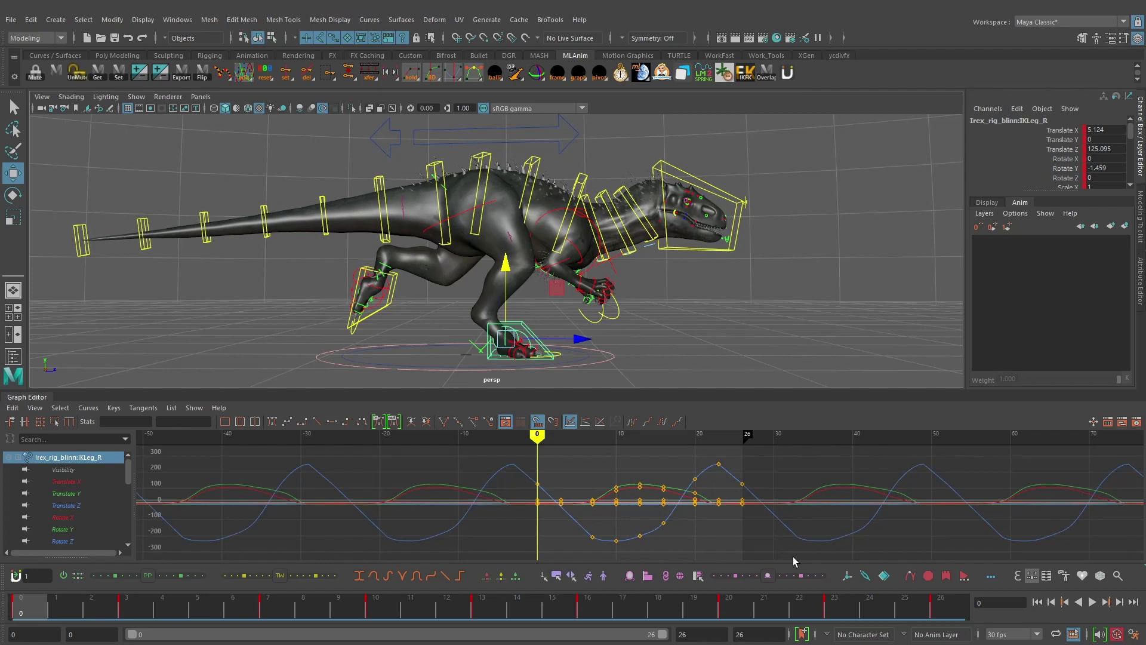
{"action": "left_click_drag", "start_coordinate": [72, 486], "coordinate": [71, 540]}
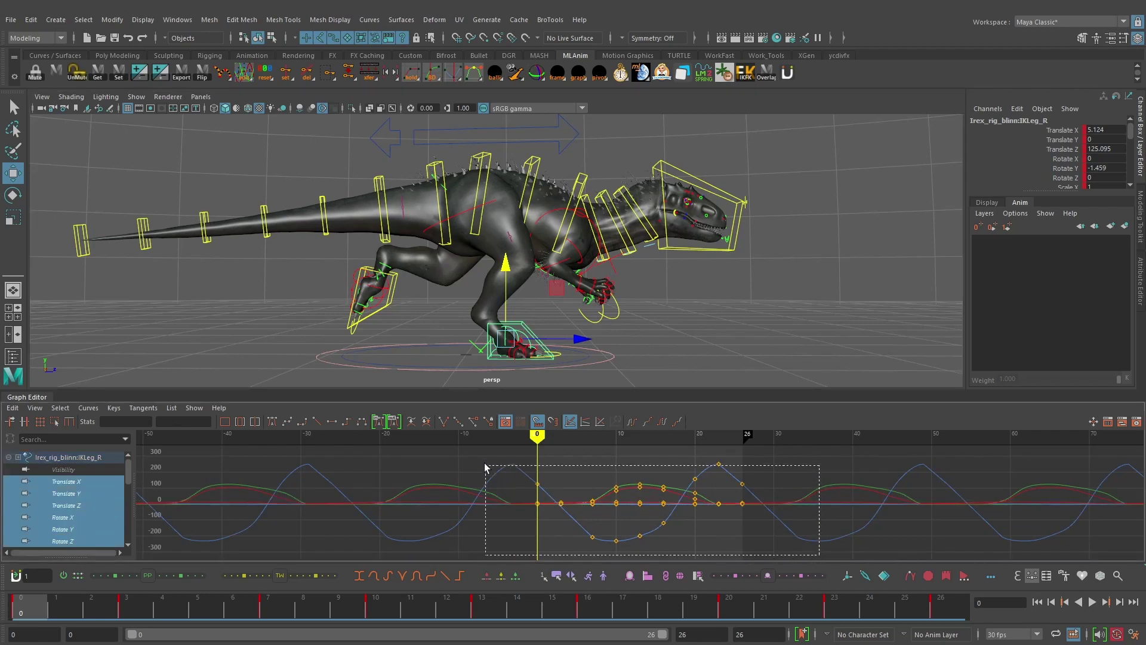
{"action": "left_click_drag", "start_coordinate": [485, 467], "coordinate": [482, 450]}
{"action": "left_click", "coordinate": [89, 407]}
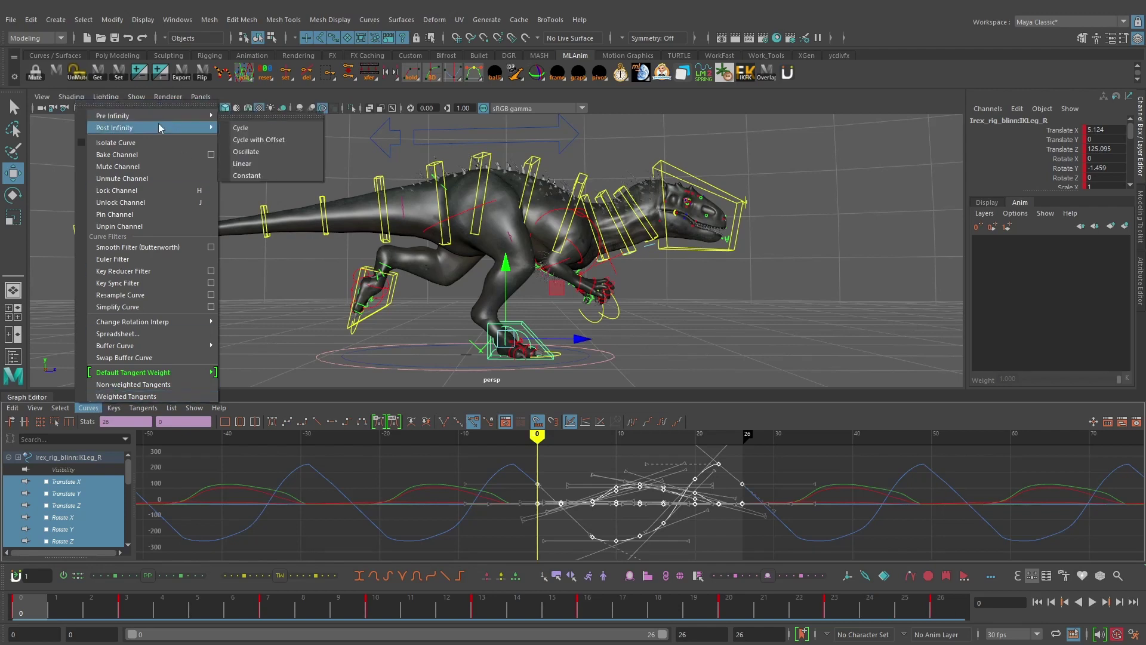
{"action": "mouse_move", "coordinate": [160, 119]}
{"action": "left_click", "coordinate": [235, 116]}
{"action": "left_click", "coordinate": [88, 407]}
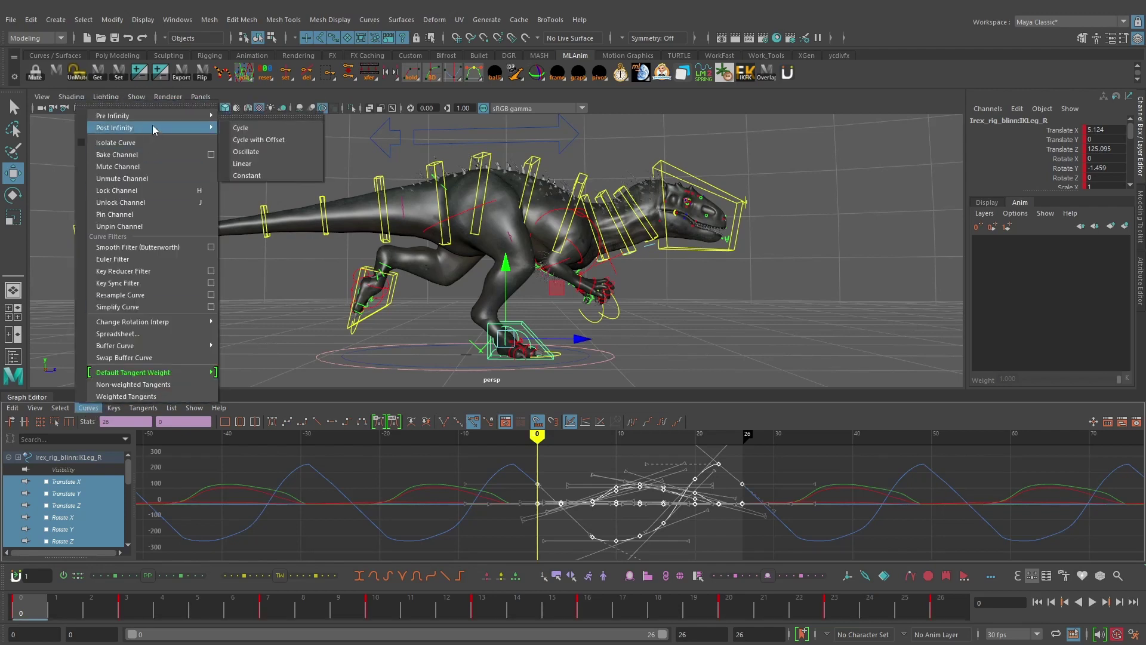
{"action": "left_click", "coordinate": [277, 128]}
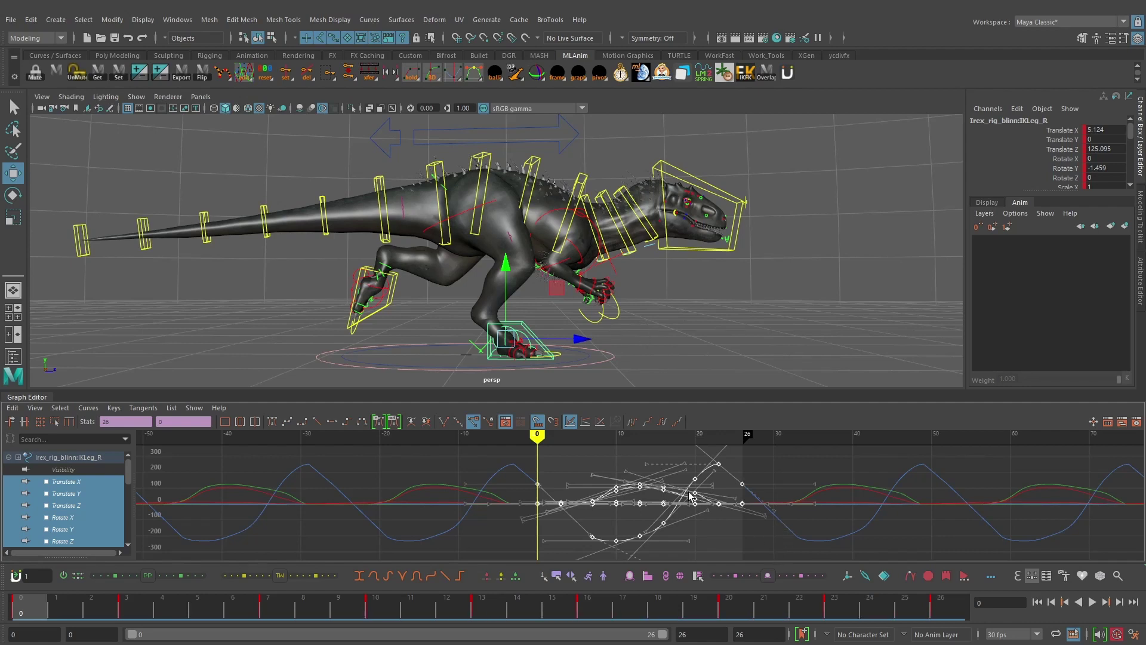
- Copy all the right foot's animation keys, and delete every key of the left foot control after frame 0
{"action": "left_click", "coordinate": [12, 409]}
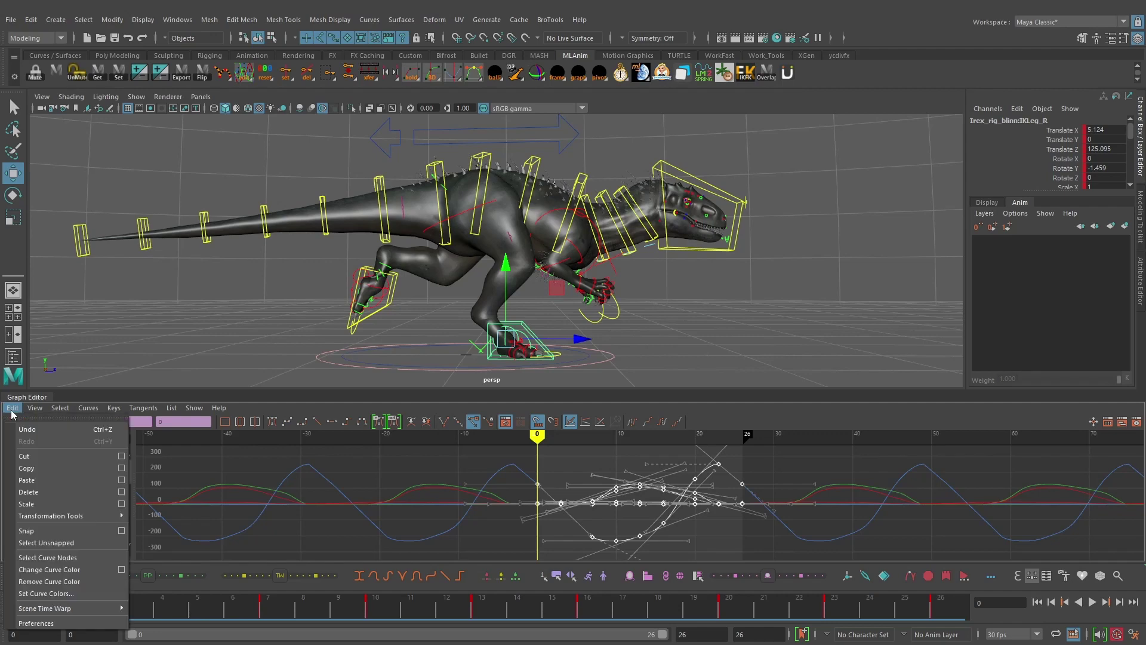
{"action": "left_click", "coordinate": [47, 471]}
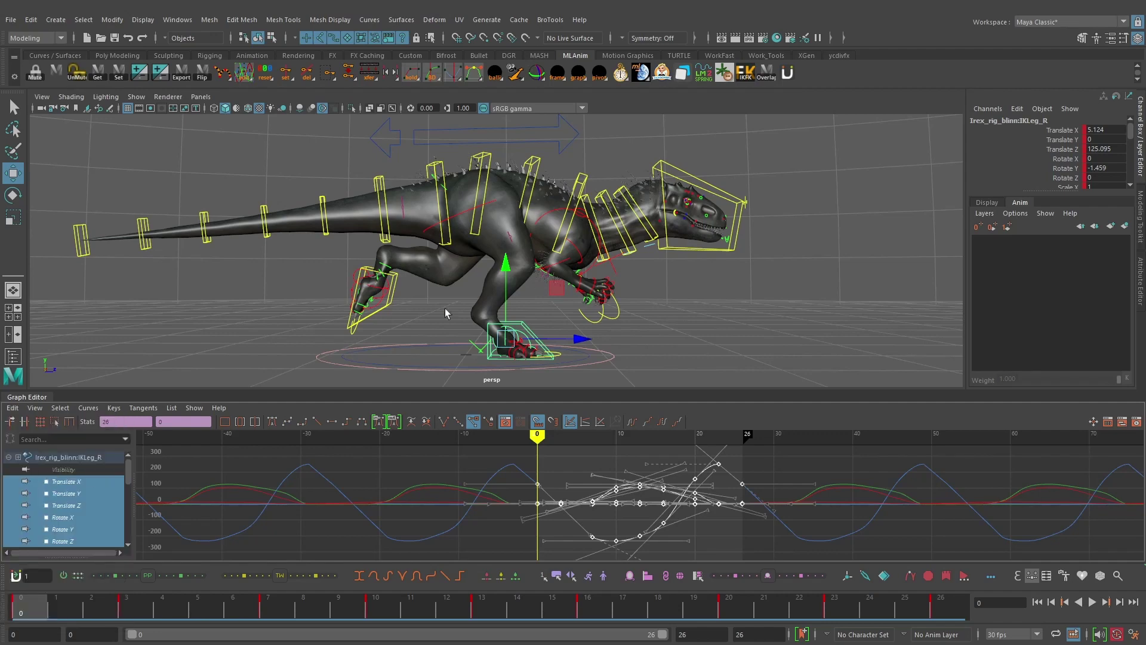
{"action": "left_click", "coordinate": [392, 306]}
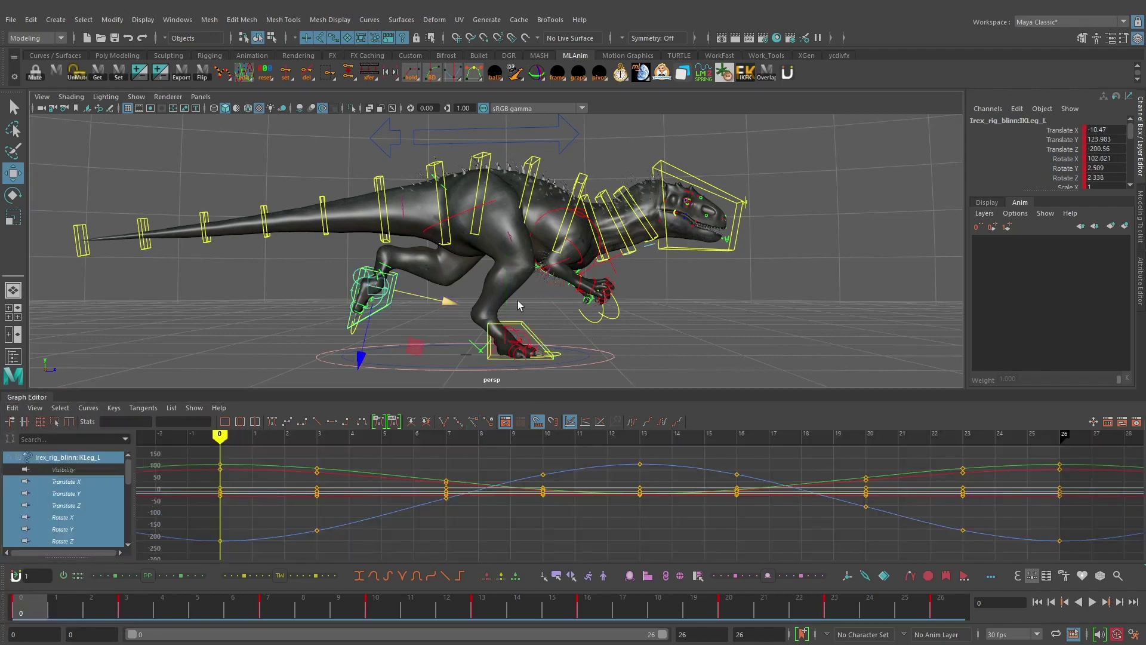
{"action": "left_click_drag", "start_coordinate": [517, 300], "coordinate": [394, 299], "text": "alt"}
{"action": "right_click_drag", "start_coordinate": [394, 299], "coordinate": [418, 298], "text": "alt"}
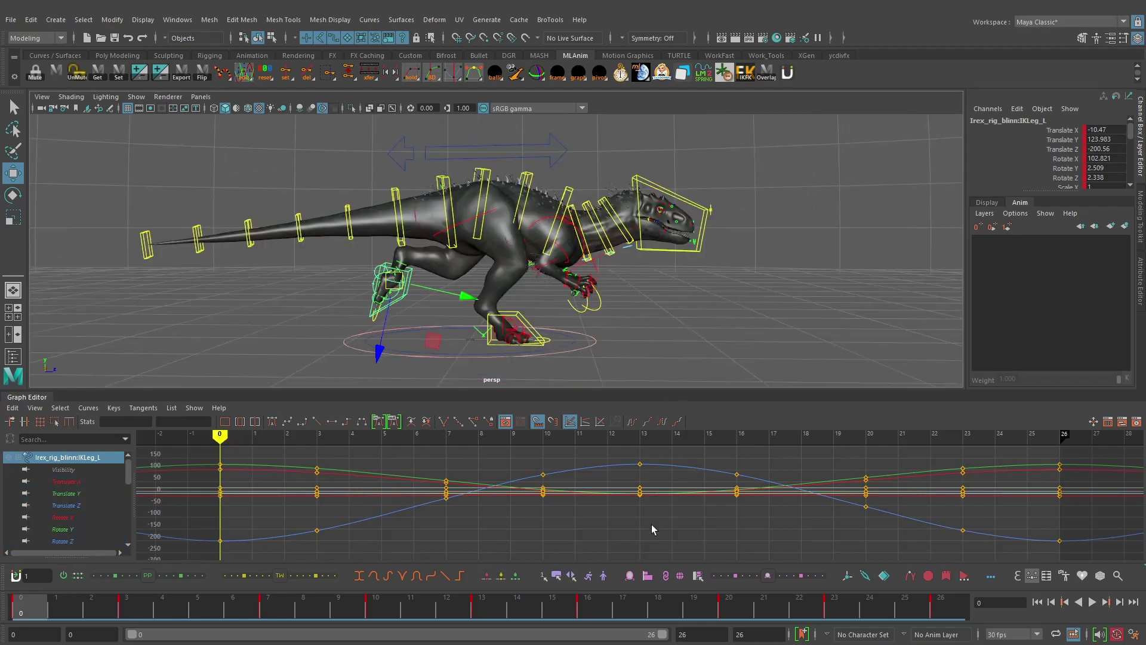
{"action": "scroll", "coordinate": [652, 524], "scroll_direction": "down", "scroll_amount": 5}
{"action": "scroll", "coordinate": [807, 511], "scroll_direction": "up", "scroll_amount": 2}
{"action": "middle_click_drag", "start_coordinate": [807, 512], "coordinate": [738, 497], "text": "alt"}
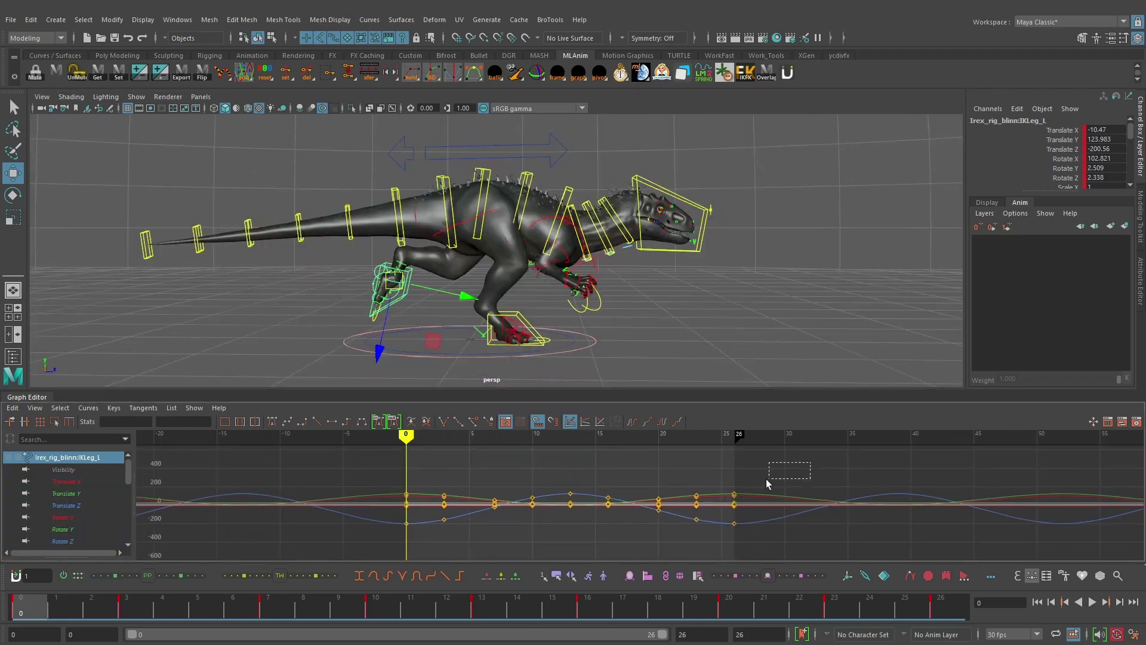
{"action": "left_click_drag", "start_coordinate": [433, 548], "coordinate": [435, 545]}
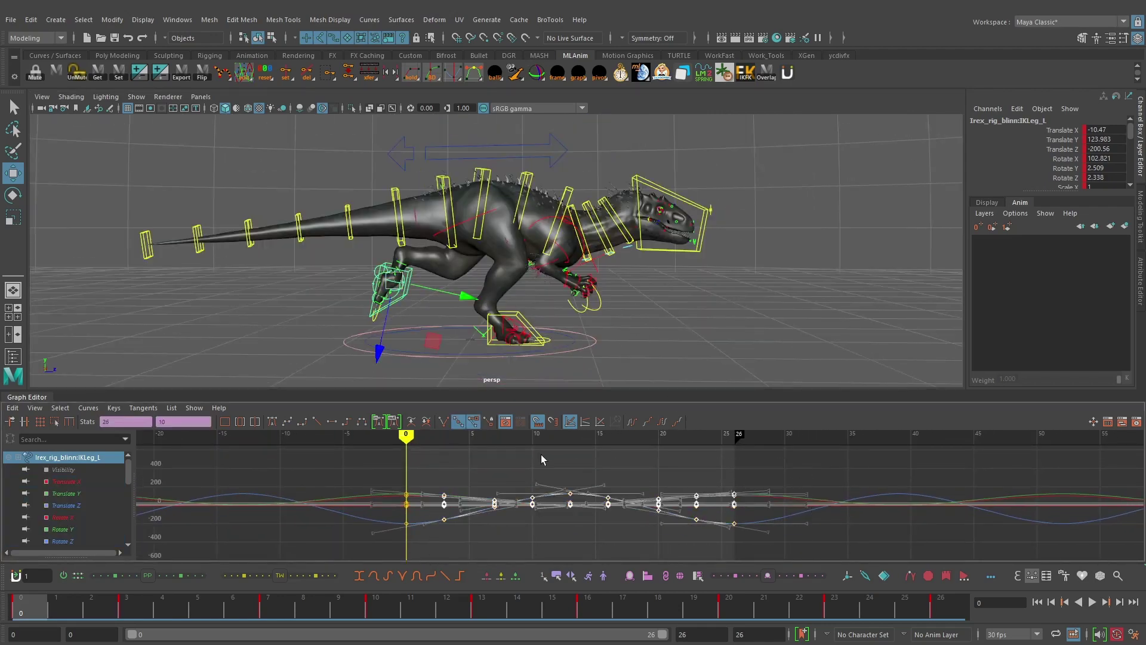
{"action": "key", "text": "Delete"}
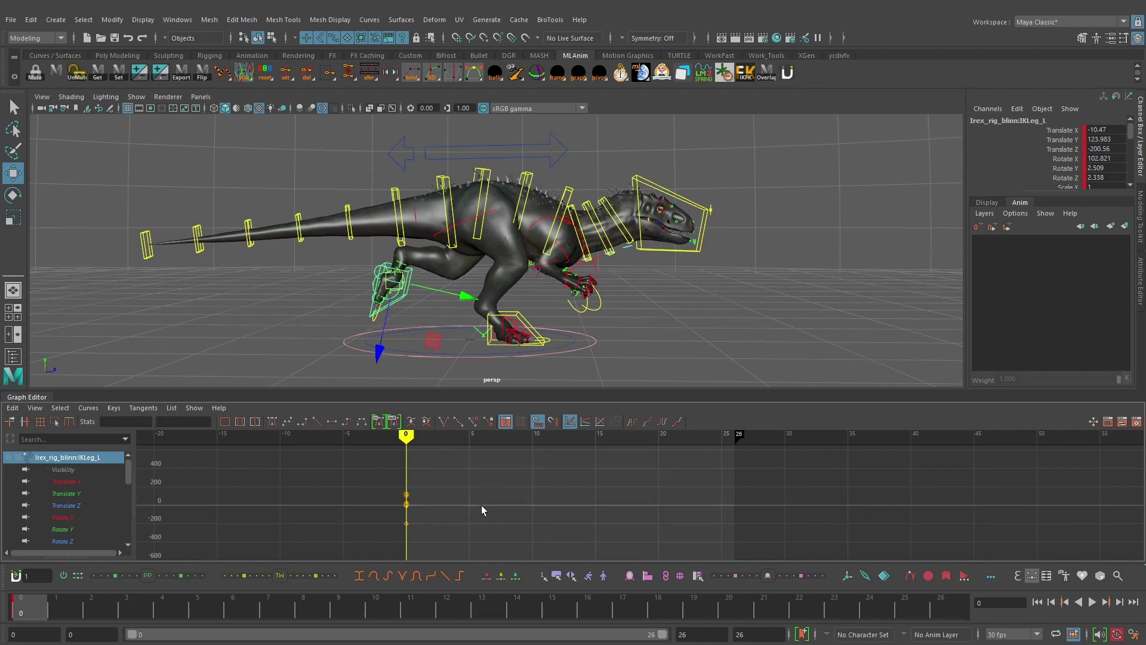
- Paste the copied right foot animation onto the left foot control, starting at frame 0 over its remaining keys
{"action": "left_click_drag", "start_coordinate": [536, 464], "coordinate": [342, 573]}
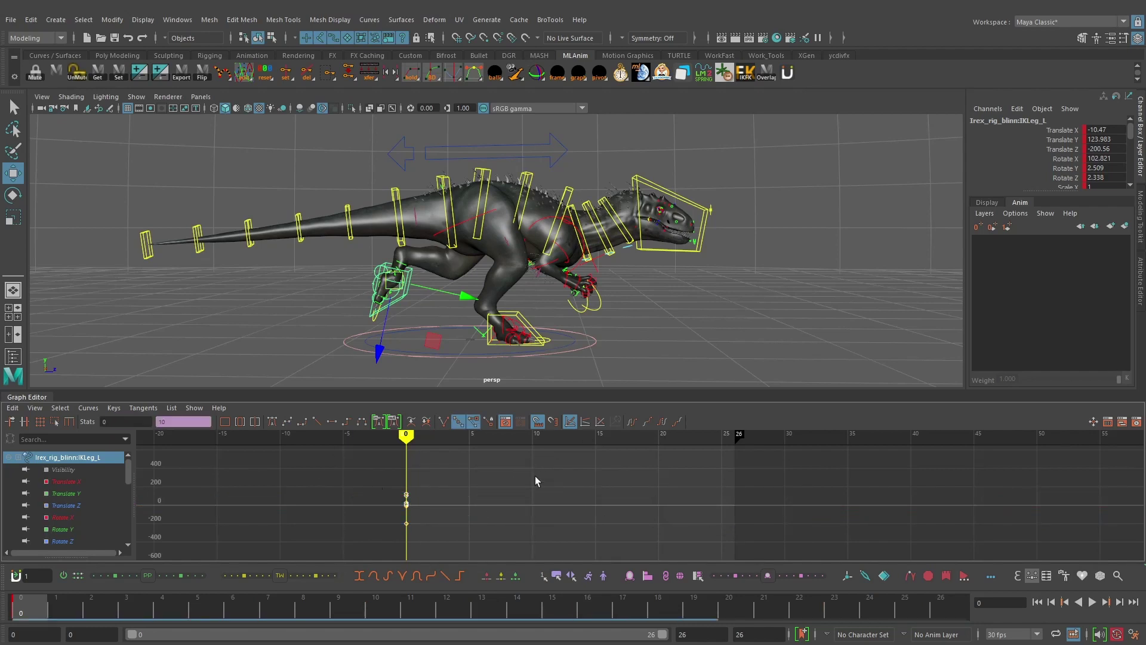
{"action": "left_click", "coordinate": [12, 408]}
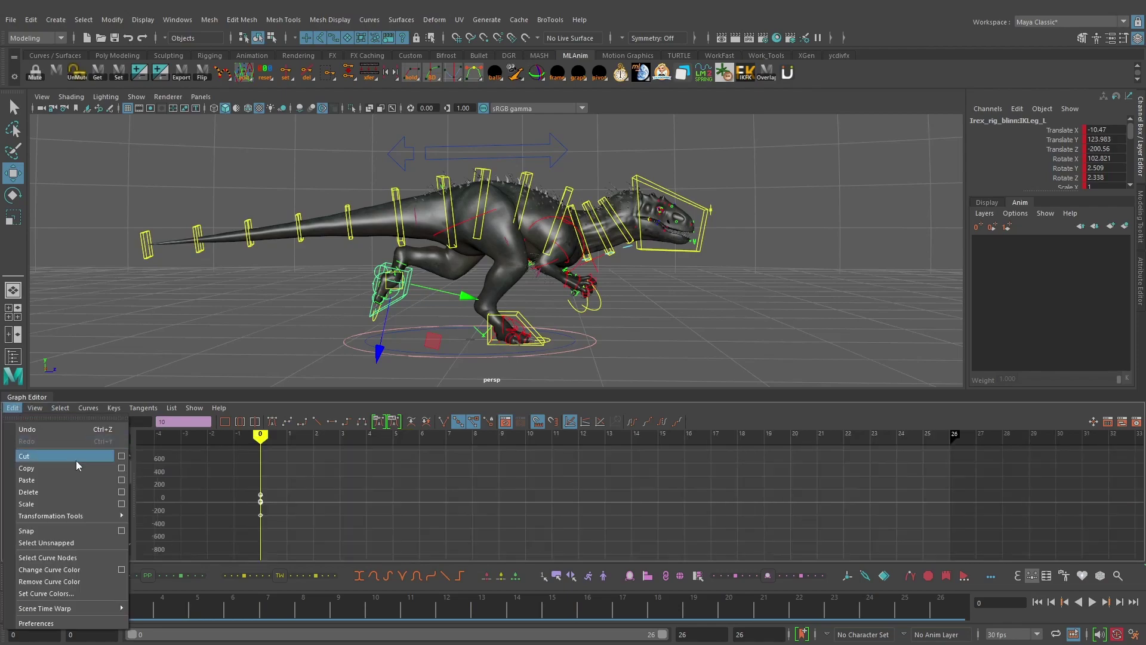
{"action": "left_click", "coordinate": [73, 481]}
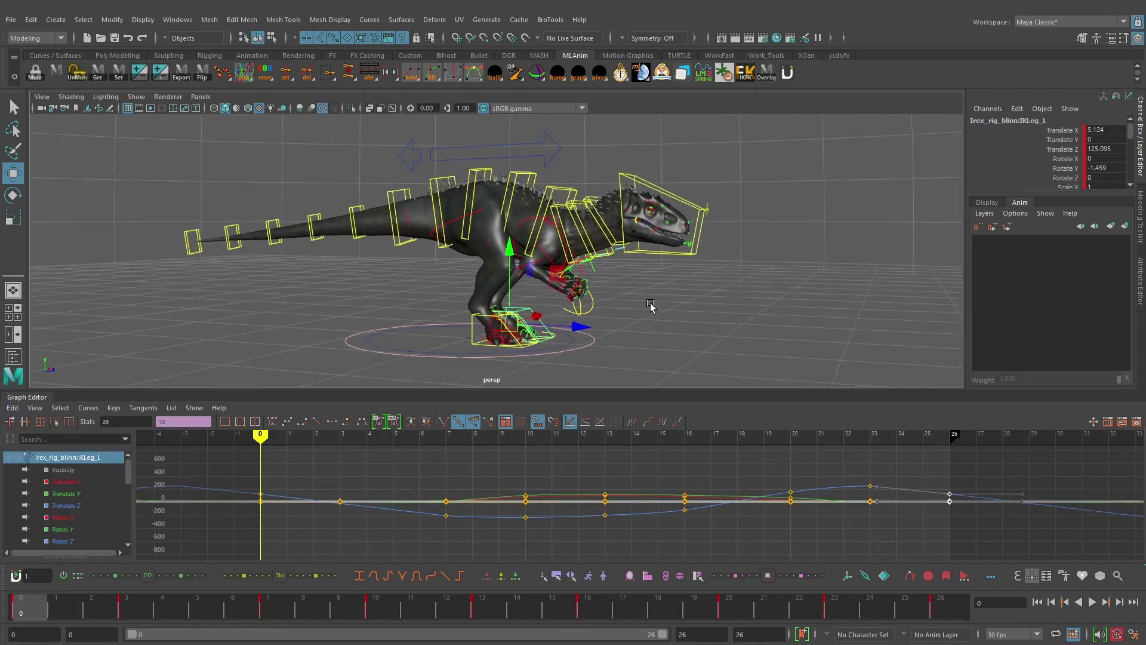
- View the dinosaur from the other side and play the run cycle to examine the left foot's pasted motion
{"action": "left_click_drag", "start_coordinate": [685, 302], "coordinate": [655, 327], "text": "alt"}
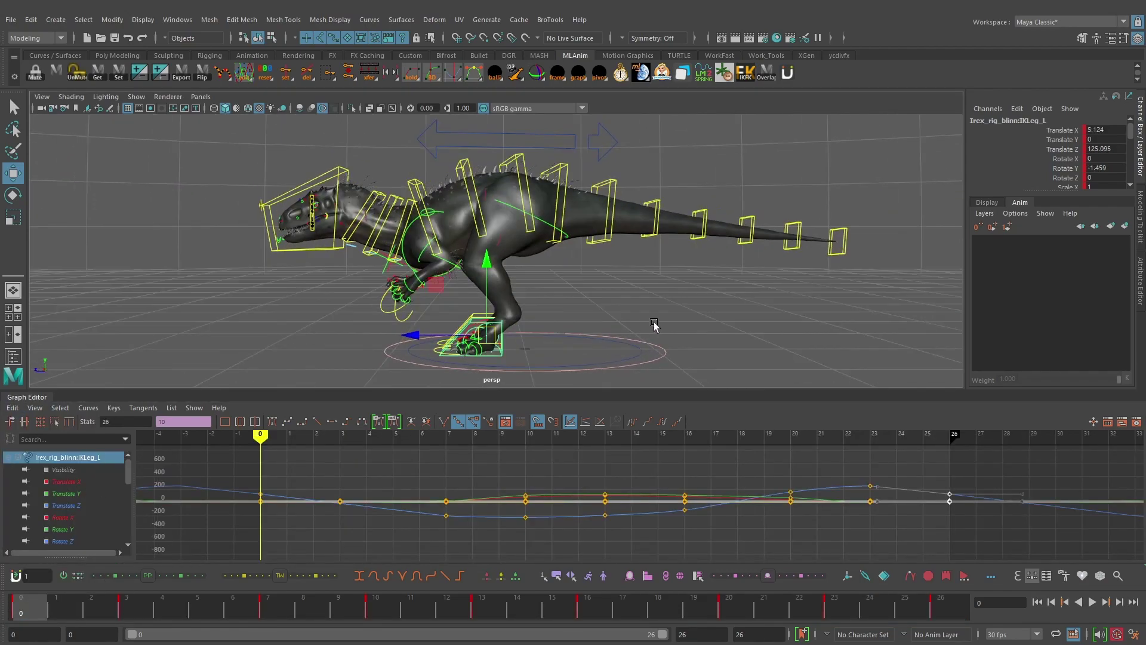
{"action": "middle_click_drag", "start_coordinate": [654, 328], "coordinate": [589, 315], "text": "alt"}
{"action": "left_click_drag", "start_coordinate": [588, 316], "coordinate": [641, 300], "text": "alt"}
{"action": "left_click_drag", "start_coordinate": [64, 612], "coordinate": [27, 612]}
{"action": "left_click", "coordinate": [1092, 602]}
{"action": "left_click_drag", "start_coordinate": [504, 289], "coordinate": [498, 278], "text": "alt"}
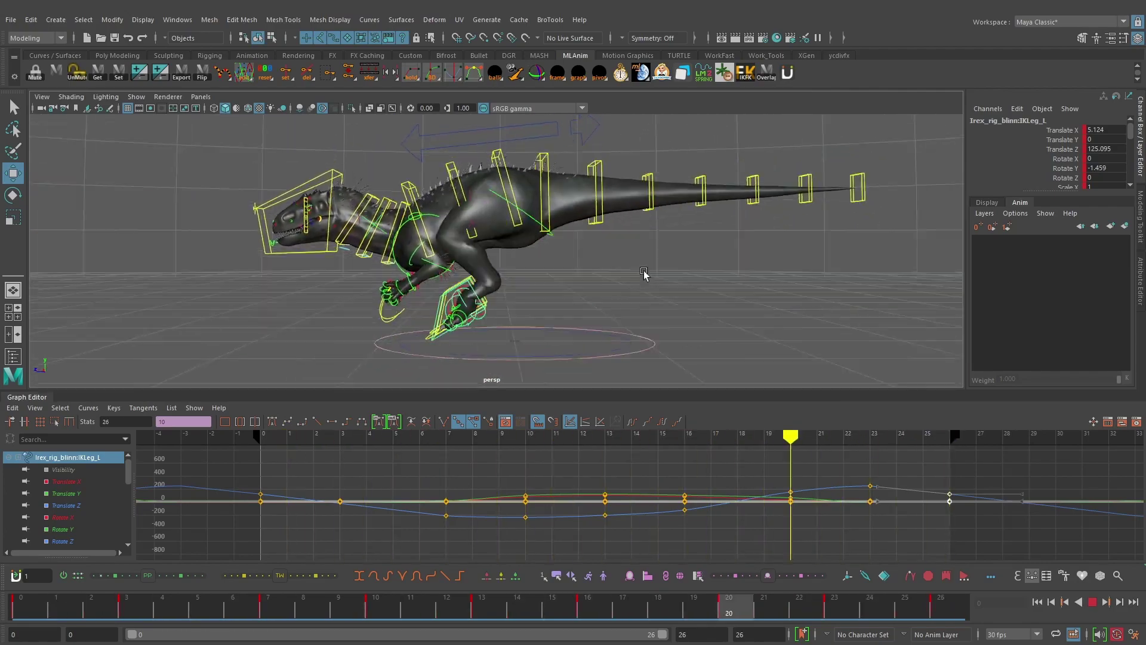
{"action": "key", "text": "Escape"}
{"action": "key", "text": "alt+v"}
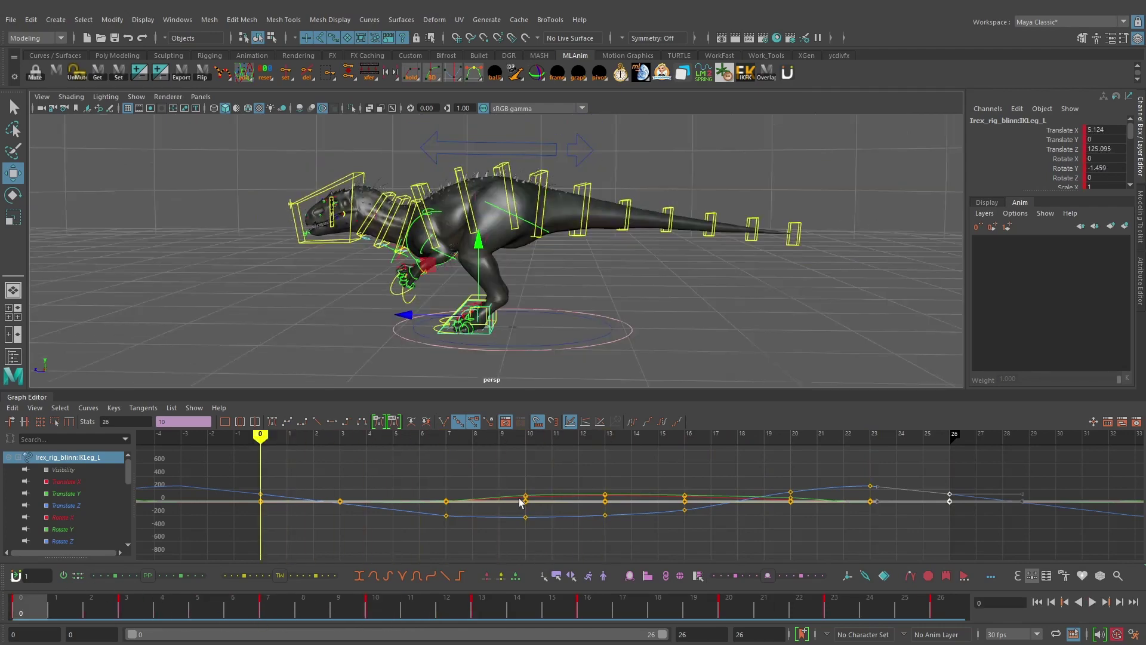
- Shift all the left foot's animation keys 13 frames later, so its motion is offset by half the cycle
{"action": "scroll", "coordinate": [520, 500], "scroll_direction": "down", "scroll_amount": 4}
{"action": "left_click", "coordinate": [802, 529]}
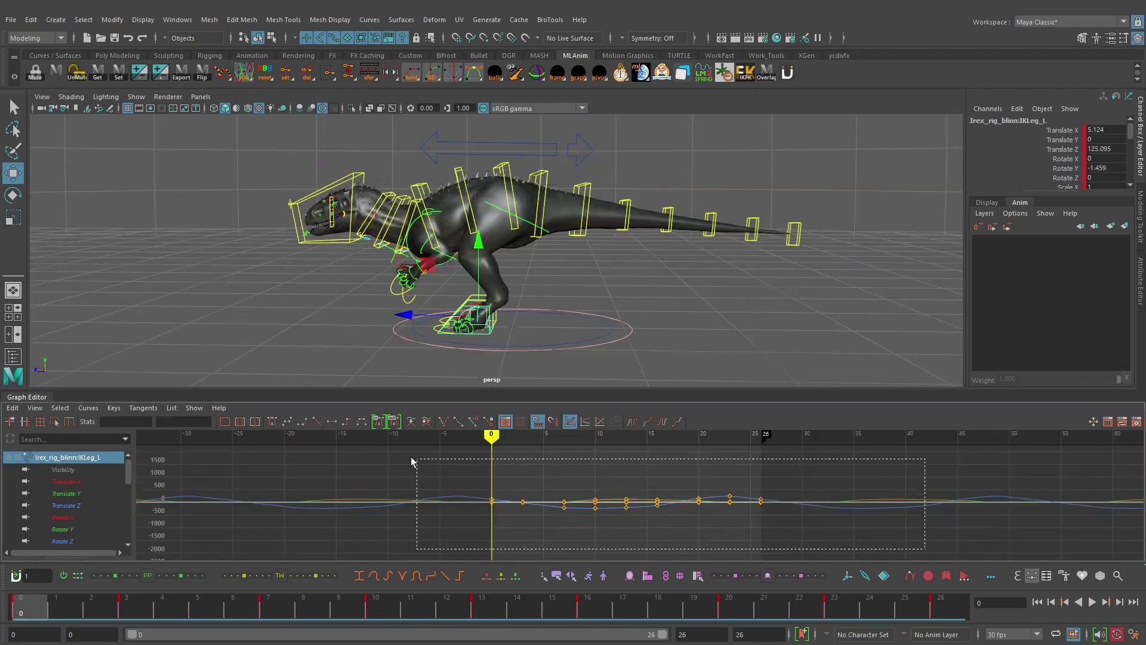
{"action": "left_click_drag", "start_coordinate": [410, 456], "coordinate": [410, 446]}
{"action": "key", "text": "f"}
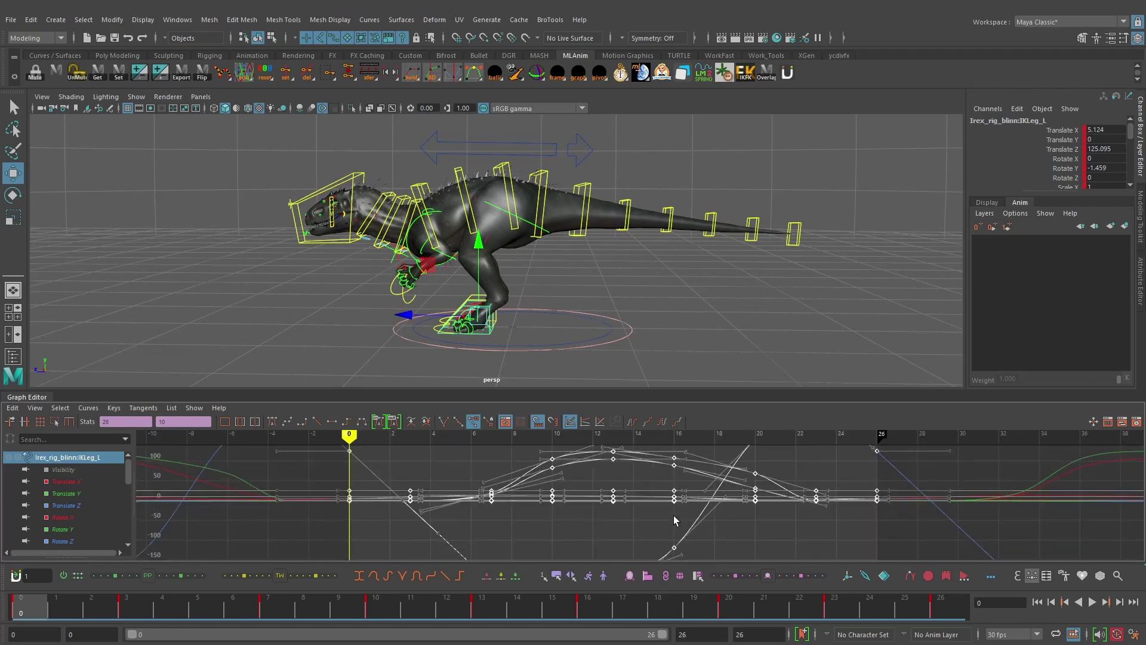
{"action": "scroll", "coordinate": [675, 513], "scroll_direction": "down", "scroll_amount": 6}
{"action": "scroll", "coordinate": [661, 489], "scroll_direction": "up", "scroll_amount": 3}
{"action": "middle_click_drag", "start_coordinate": [689, 484], "coordinate": [598, 480], "text": "alt"}
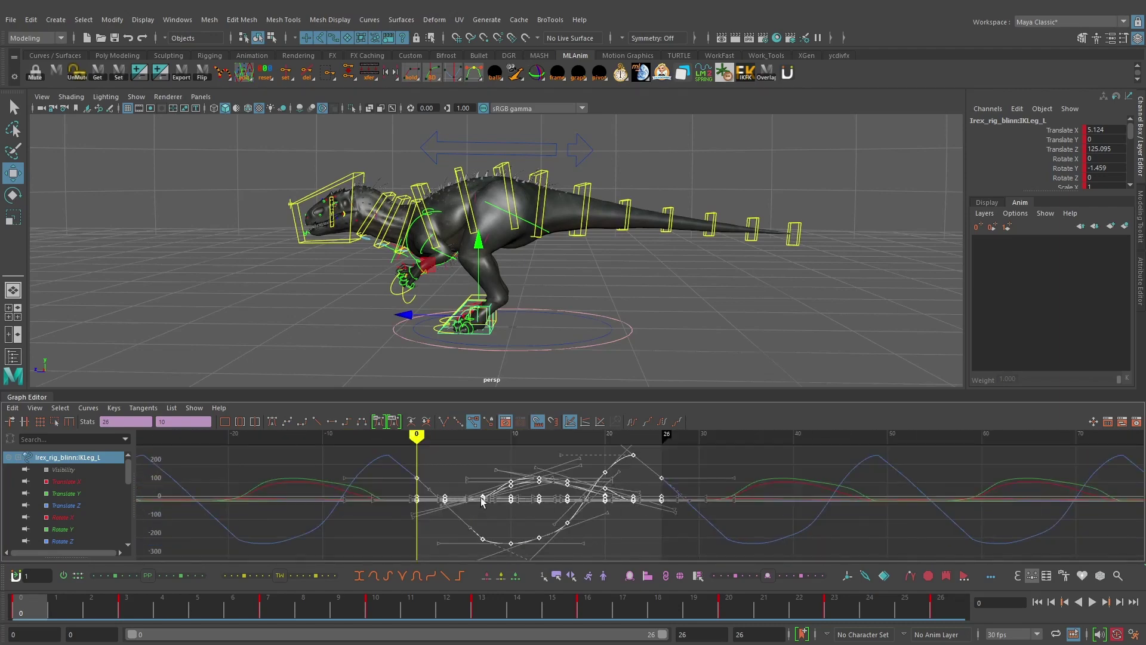
{"action": "middle_click_drag", "start_coordinate": [487, 498], "coordinate": [552, 523], "text": "shift"}
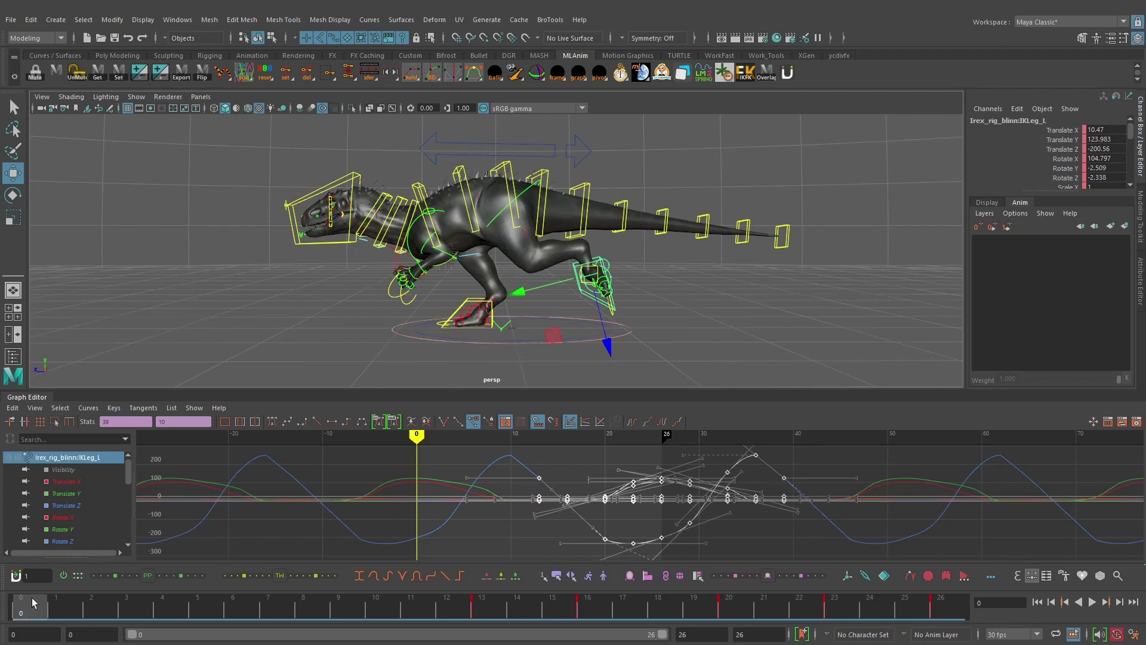
- Compare the opposing leg poses on frame 0 and frame 13
{"action": "left_click", "coordinate": [487, 605]}
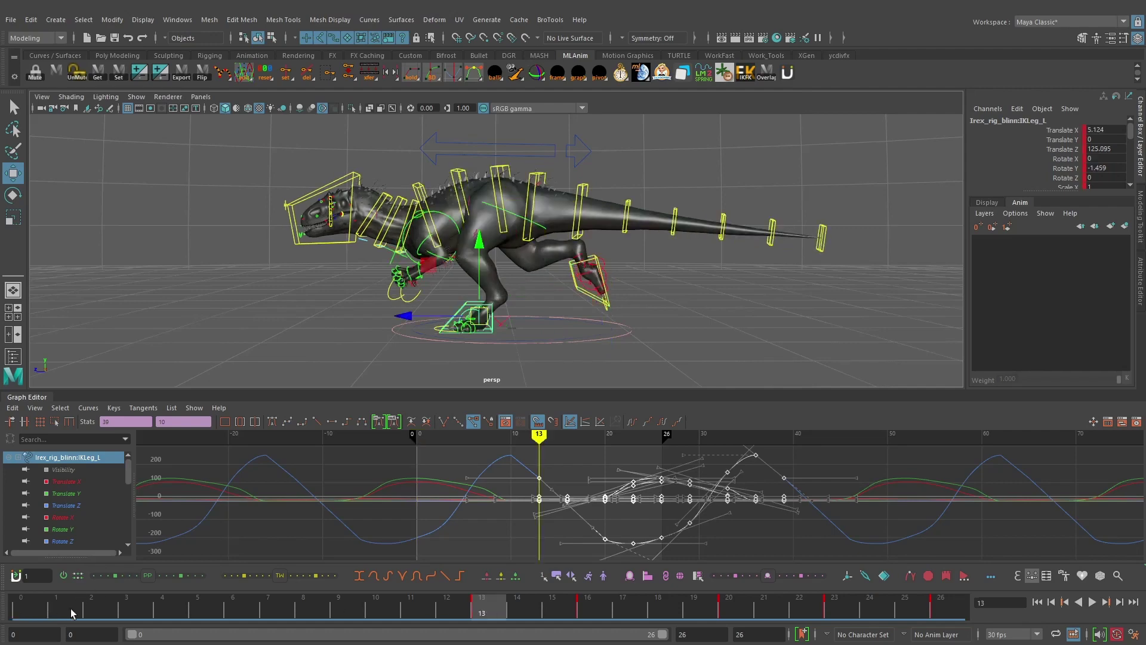
{"action": "left_click", "coordinate": [40, 609]}
{"action": "left_click", "coordinate": [478, 609]}
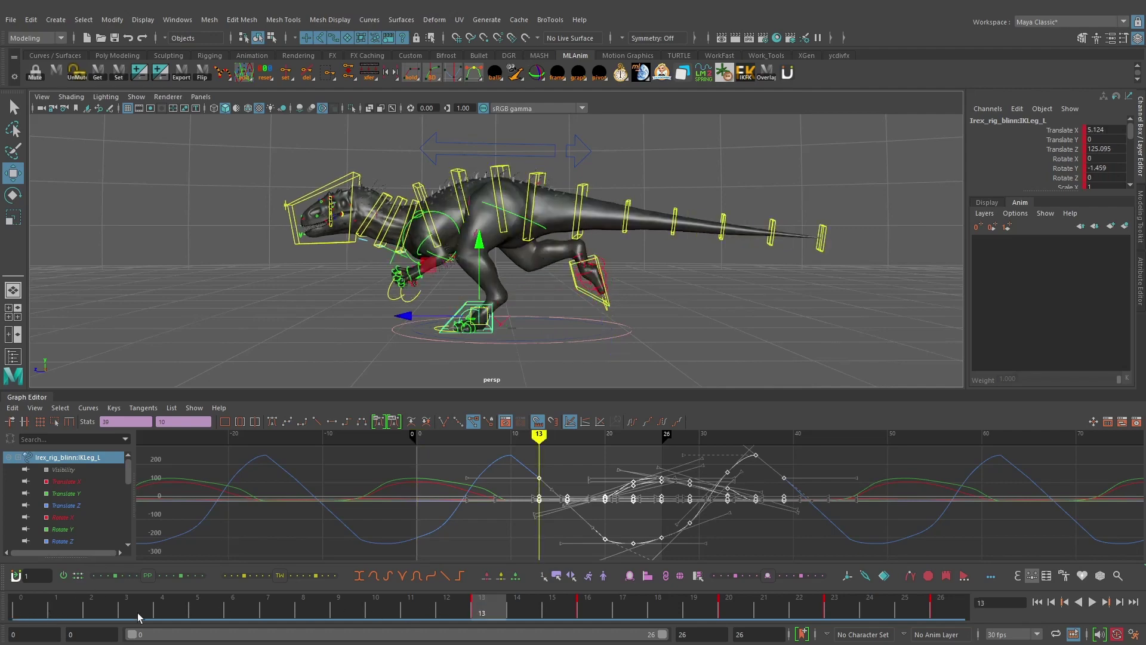
{"action": "left_click", "coordinate": [41, 610]}
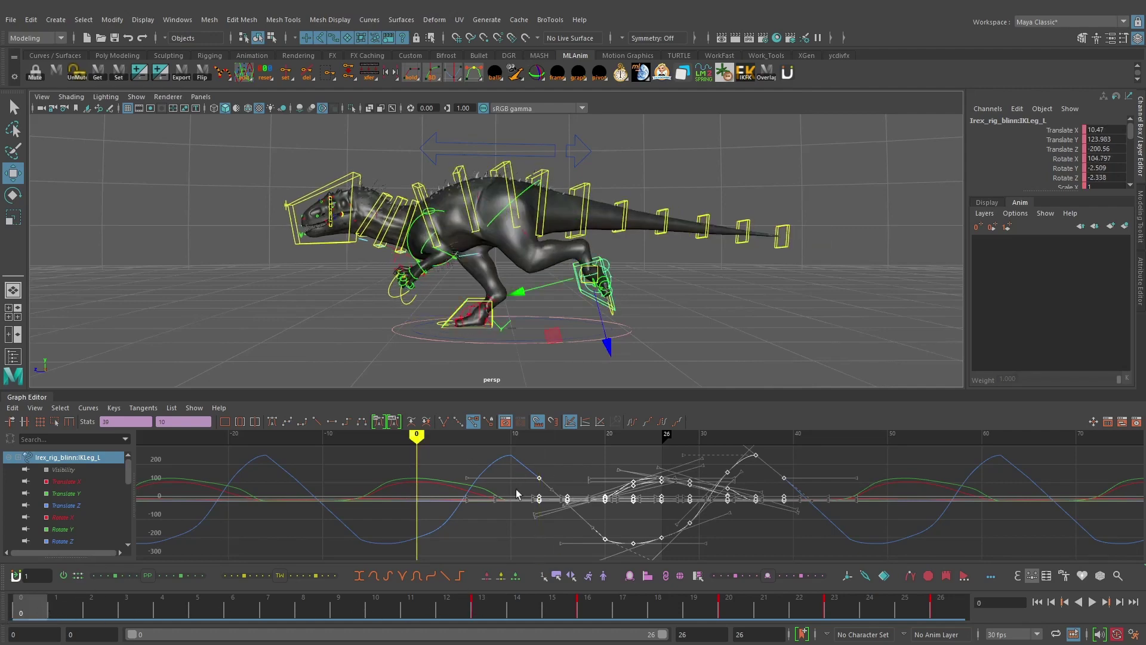
- Play the run cycle and examine the alternating leg motion from both sides of the dinosaur
{"action": "key", "text": "alt+v"}
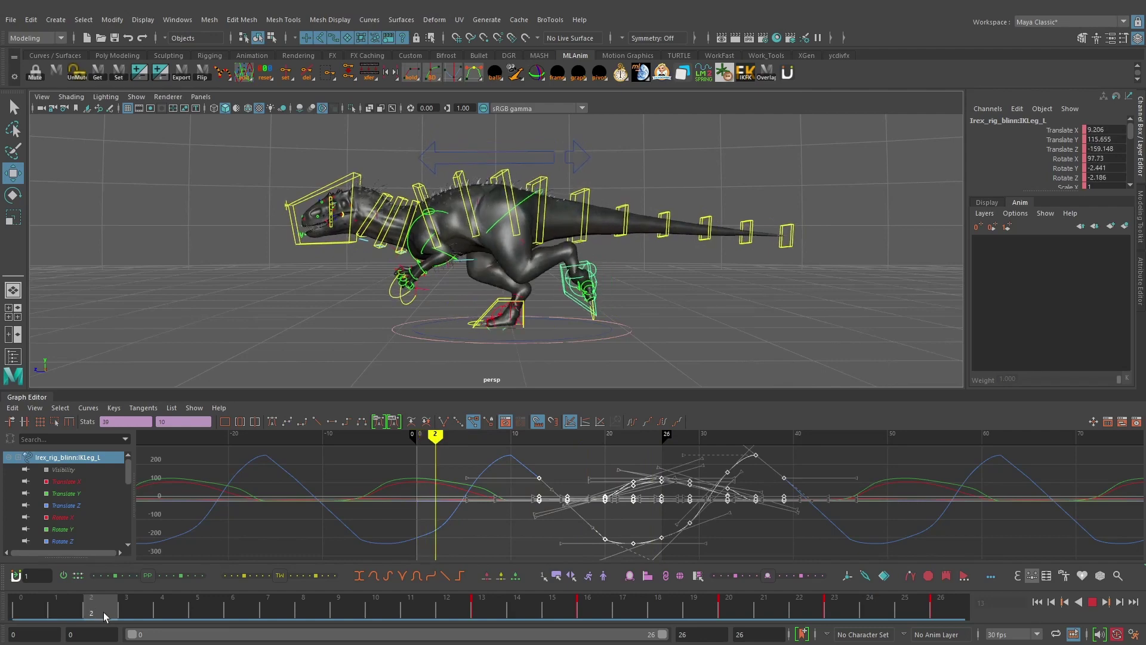
{"action": "key", "text": "Escape"}
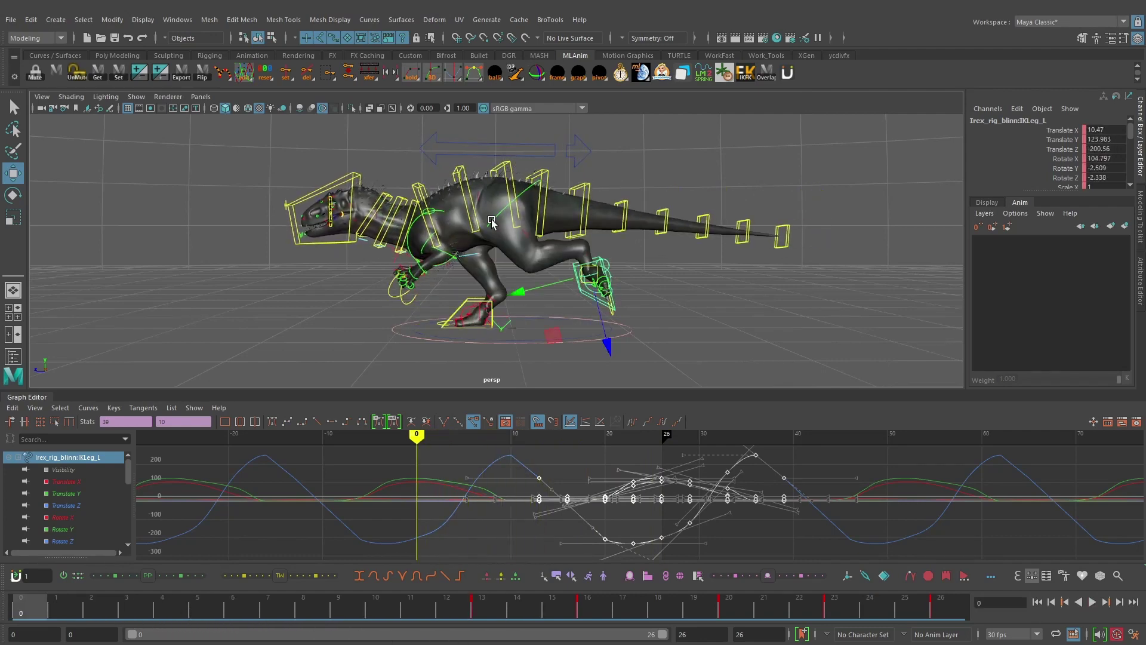
{"action": "right_click_drag", "start_coordinate": [570, 242], "coordinate": [591, 263], "text": "alt"}
{"action": "left_click_drag", "start_coordinate": [591, 263], "coordinate": [427, 420], "text": "alt"}
{"action": "left_click_drag", "start_coordinate": [746, 295], "coordinate": [723, 303], "text": "alt"}
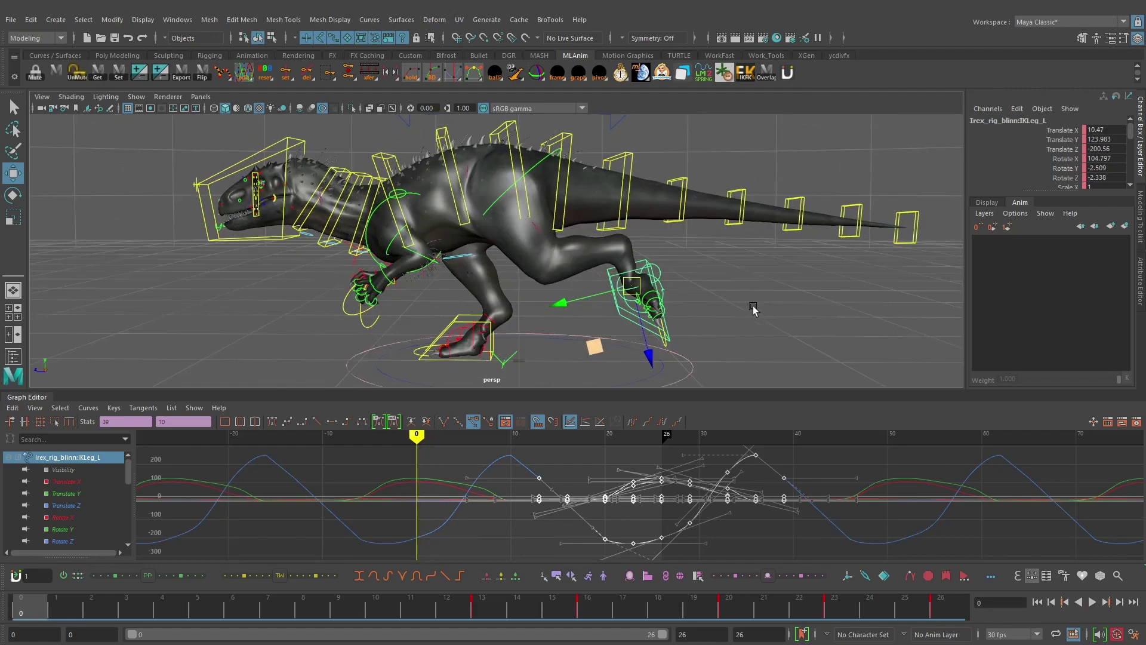
{"action": "scroll", "coordinate": [754, 303], "scroll_direction": "down", "scroll_amount": 3}
{"action": "left_click", "coordinate": [1093, 601]}
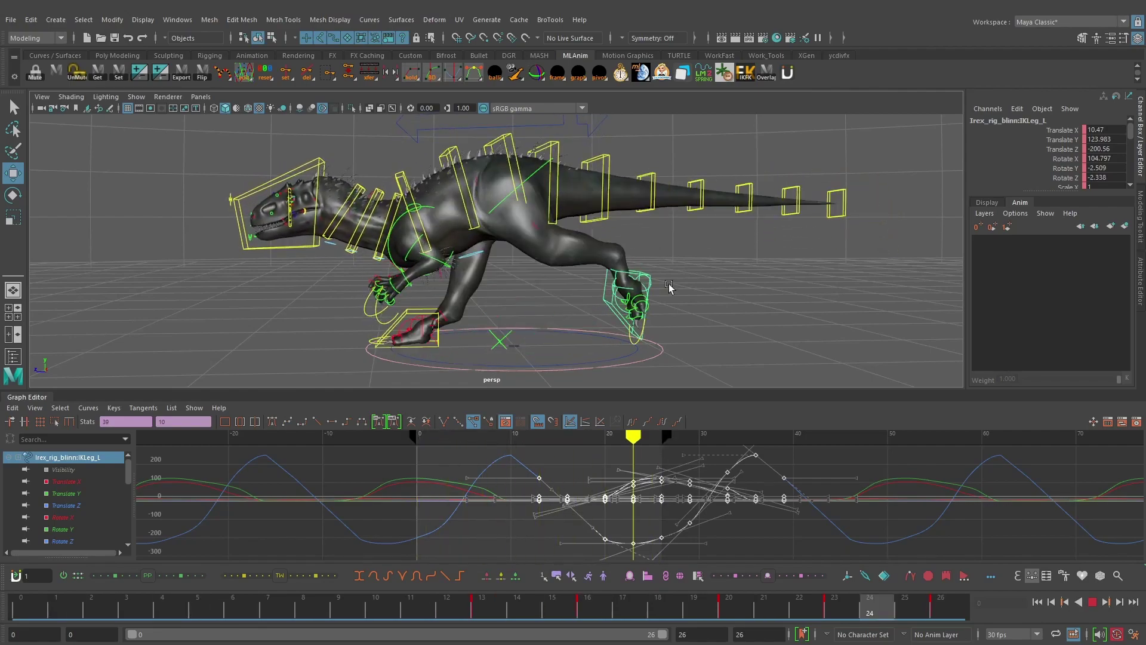
{"action": "left_click_drag", "start_coordinate": [671, 289], "coordinate": [559, 284], "text": "alt"}
{"action": "right_click_drag", "start_coordinate": [558, 281], "coordinate": [614, 256], "text": "alt"}
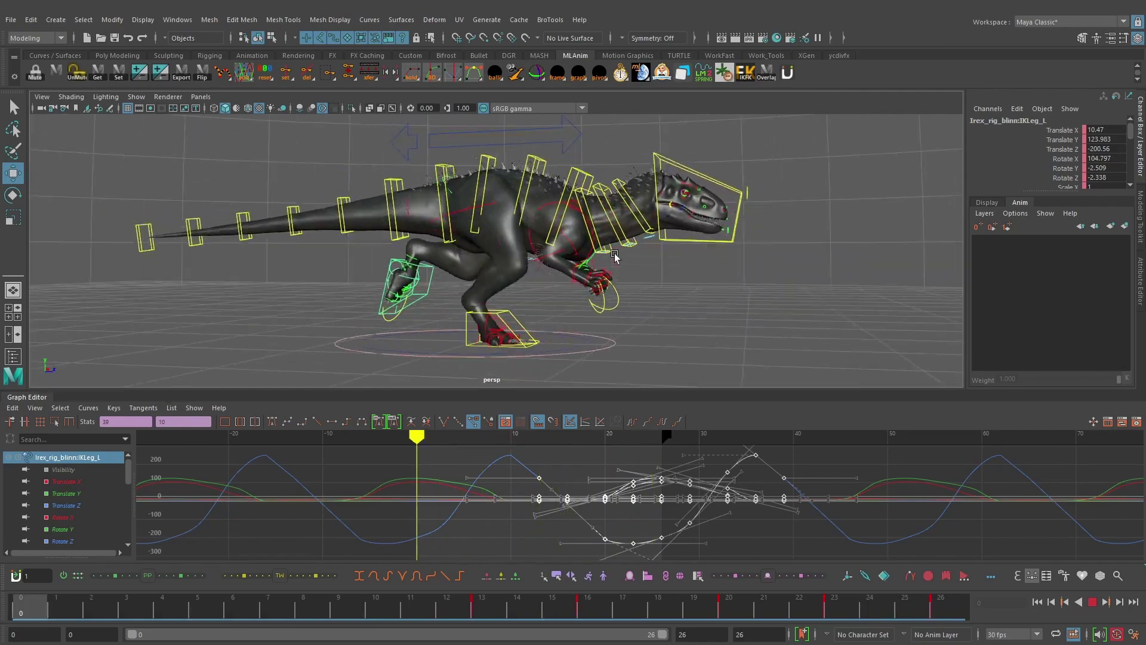
{"action": "left_click_drag", "start_coordinate": [615, 257], "coordinate": [582, 251], "text": "alt"}
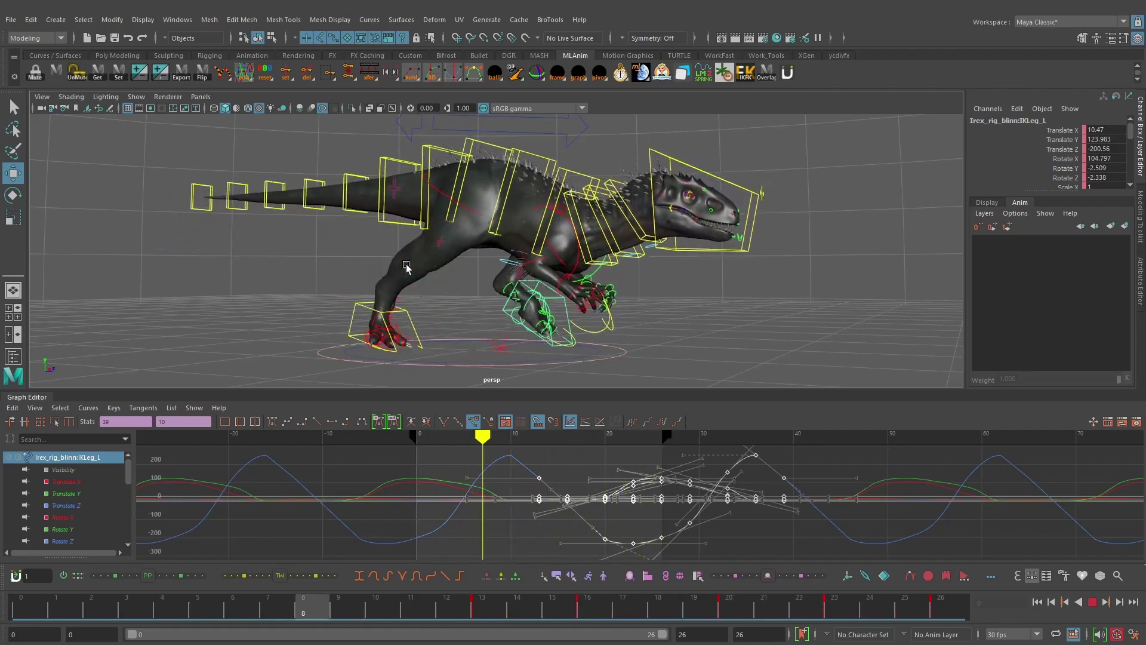
{"action": "left_click_drag", "start_coordinate": [405, 266], "coordinate": [721, 275], "text": "alt"}
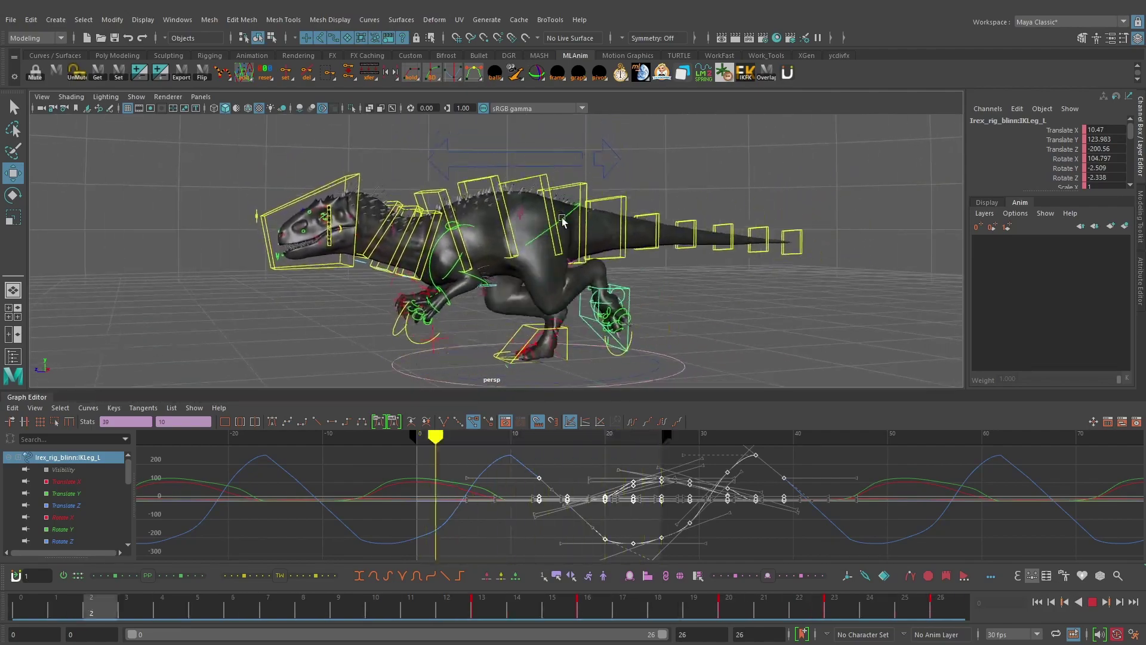
- Examine the dinosaur's leg motion from its left side during playback, then stop the animation
{"action": "right_click_drag", "start_coordinate": [520, 231], "coordinate": [617, 281], "text": "alt"}
{"action": "scroll", "coordinate": [618, 289], "scroll_direction": "down", "scroll_amount": 3}
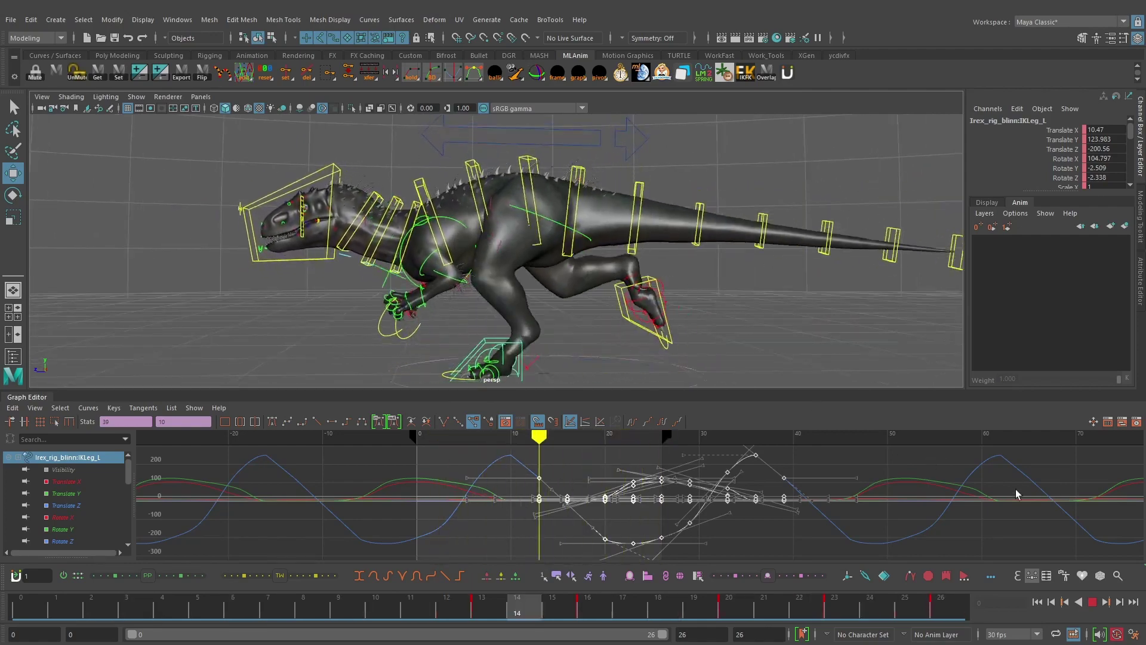
{"action": "left_click", "coordinate": [1092, 602]}
- Select the IKSpine1_M control around the dinosaur's hips on frame 0
{"action": "left_click", "coordinate": [560, 221]}
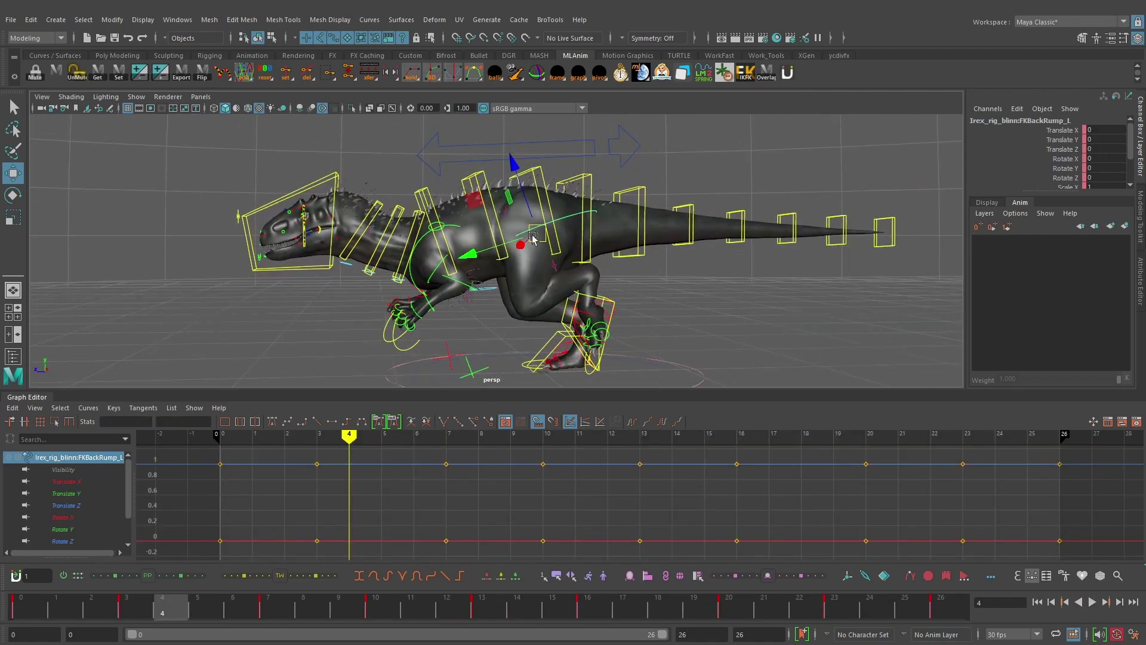
{"action": "left_click_drag", "start_coordinate": [532, 236], "coordinate": [624, 236], "text": "alt"}
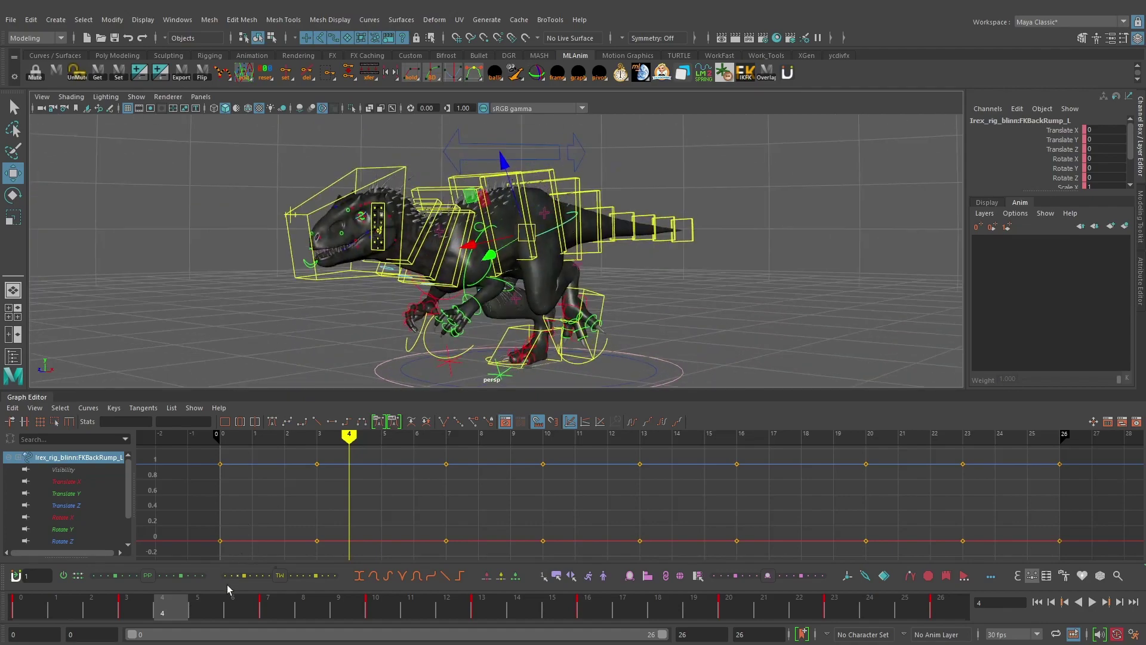
{"action": "left_click", "coordinate": [24, 609]}
{"action": "left_click_drag", "start_coordinate": [565, 300], "coordinate": [590, 258], "text": "alt"}
{"action": "left_click", "coordinate": [542, 160]}
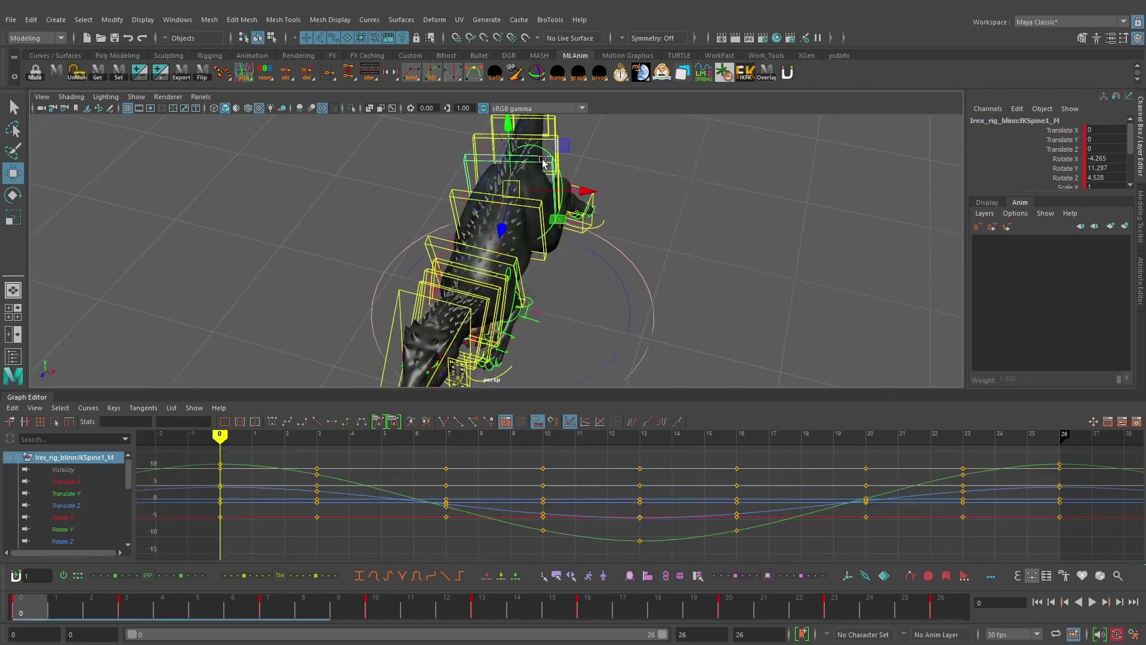
- Try rotating the hip control away from its keyed pose on frame 0, then undo the rotation
{"action": "left_click_drag", "start_coordinate": [507, 206], "coordinate": [444, 217]}
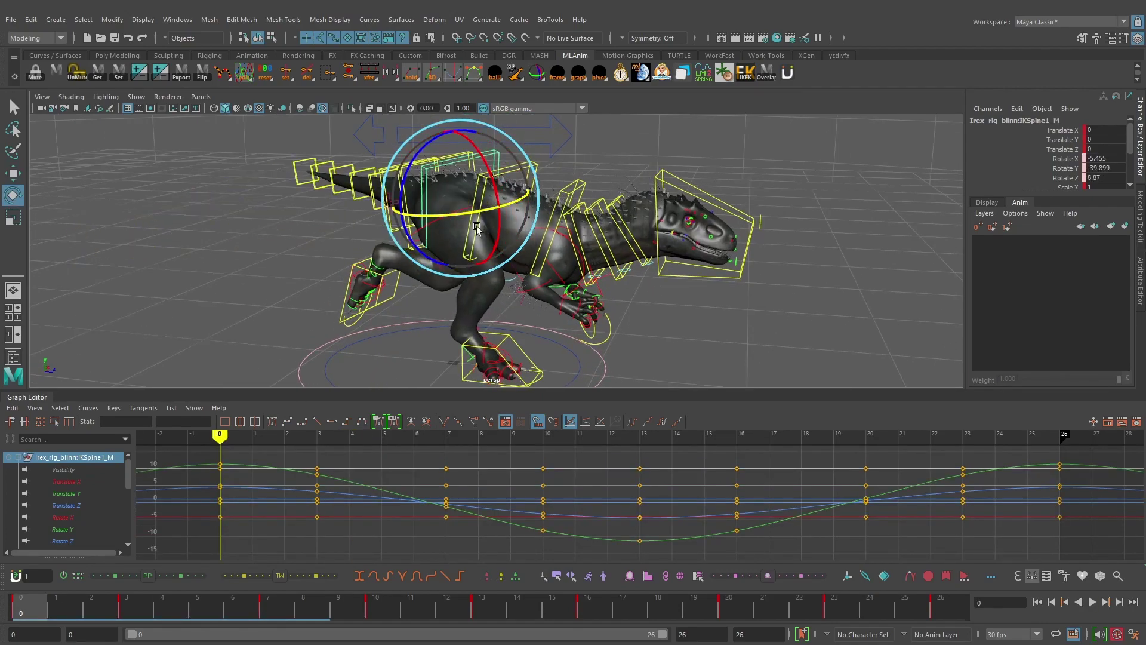
{"action": "key", "text": "ctrl+z"}
{"action": "mouse_move", "coordinate": [490, 383]}
{"action": "left_mouse_down", "text": "alt"}
{"action": "mouse_move", "coordinate": [469, 364]}
{"action": "mouse_move", "coordinate": [507, 371]}
{"action": "left_mouse_up", "text": "alt"}
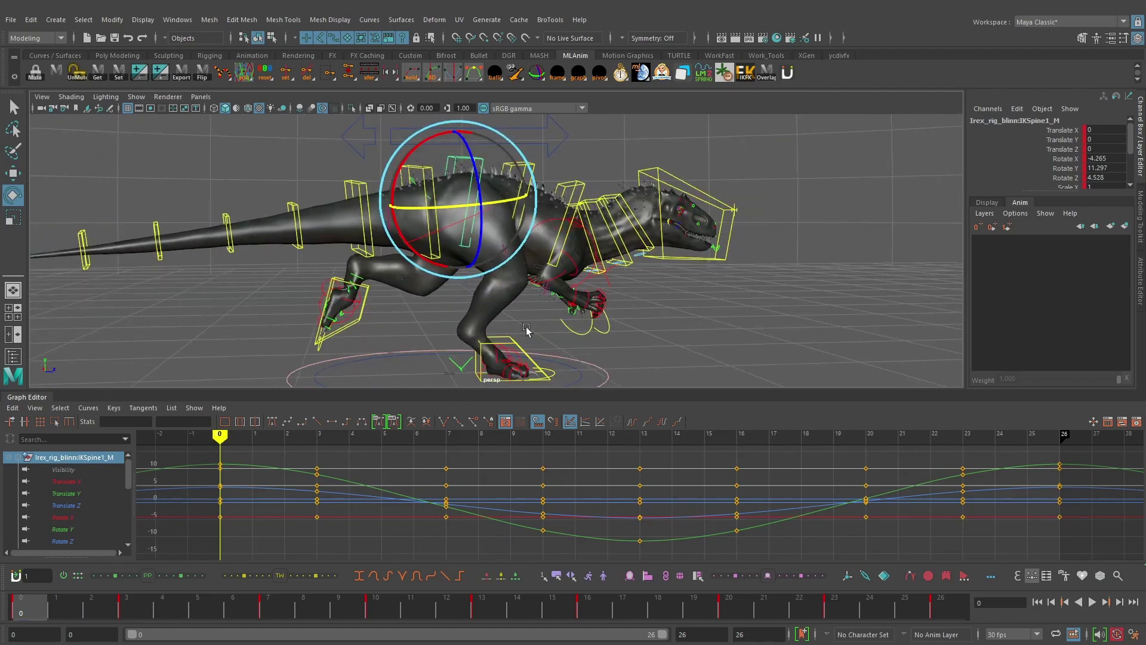
{"action": "middle_click_drag", "start_coordinate": [646, 306], "coordinate": [629, 280], "text": "alt"}
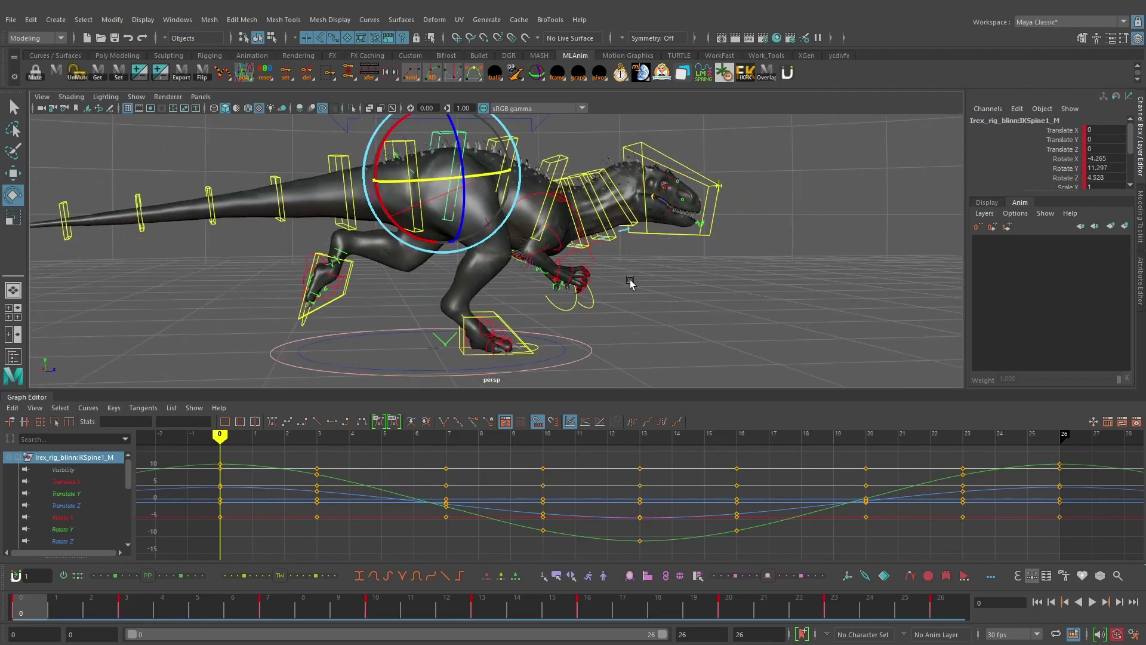
- Isolate the hip control's Rotate X curve in the Graph Editor, with the full 0 to 26 frame cycle in view
{"action": "left_click_drag", "start_coordinate": [466, 238], "coordinate": [504, 197], "text": "alt"}
{"action": "key", "text": "w"}
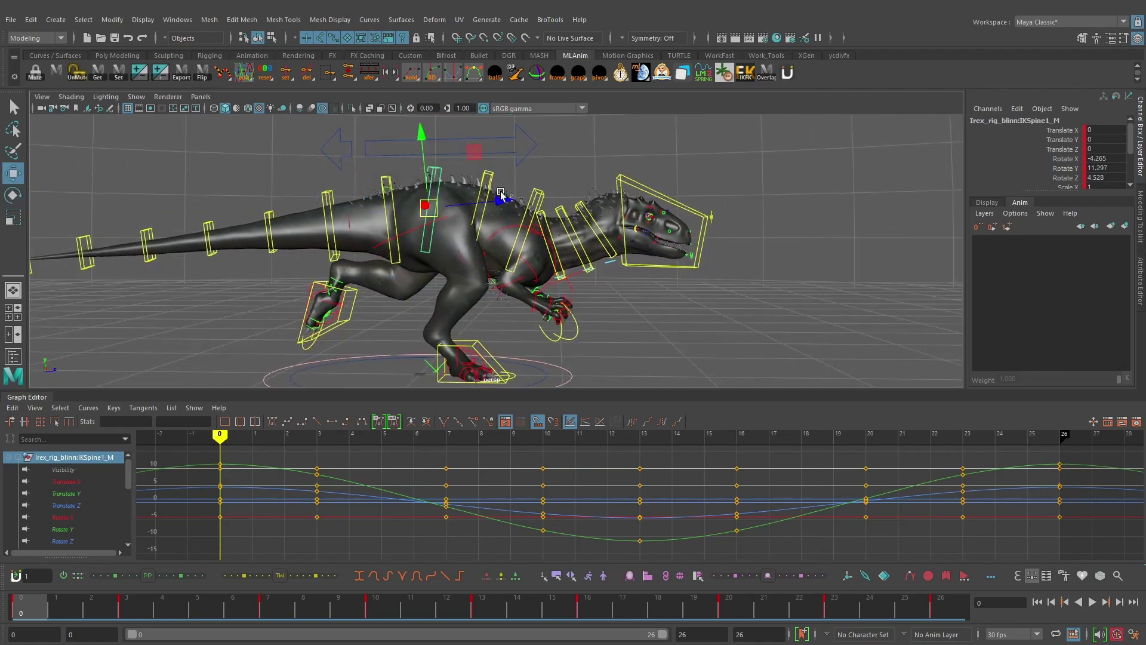
{"action": "left_click", "coordinate": [66, 517]}
{"action": "scroll", "coordinate": [433, 483], "scroll_direction": "down", "scroll_amount": 4}
{"action": "scroll", "coordinate": [479, 486], "scroll_direction": "up", "scroll_amount": 2}
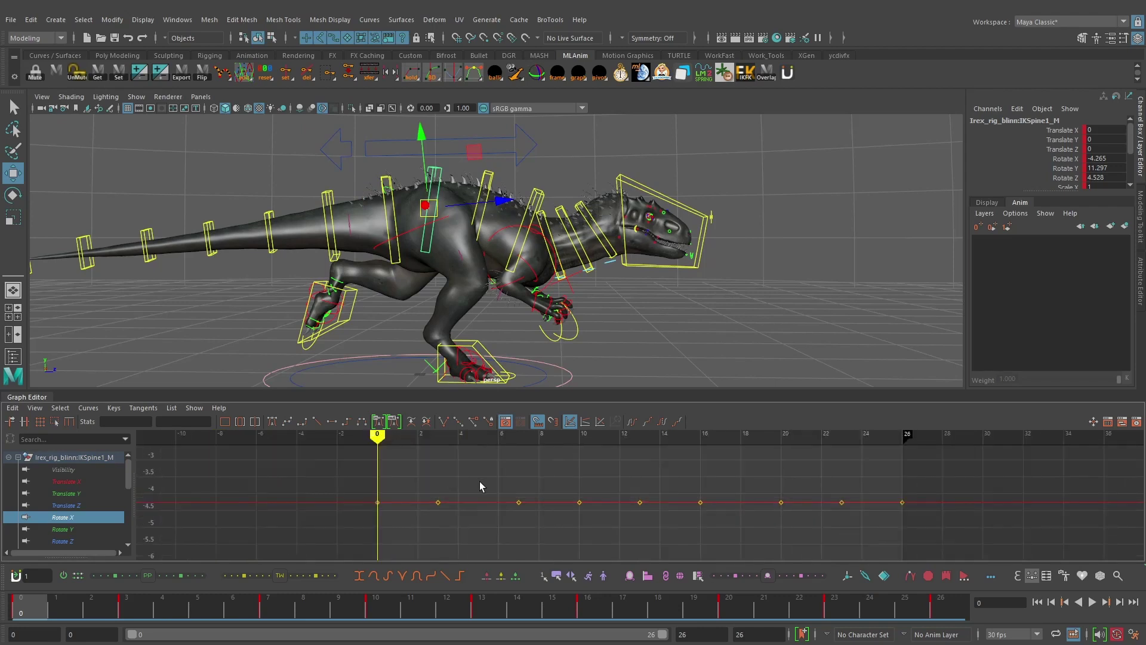
{"action": "middle_click_drag", "start_coordinate": [534, 488], "coordinate": [473, 490], "text": "alt"}
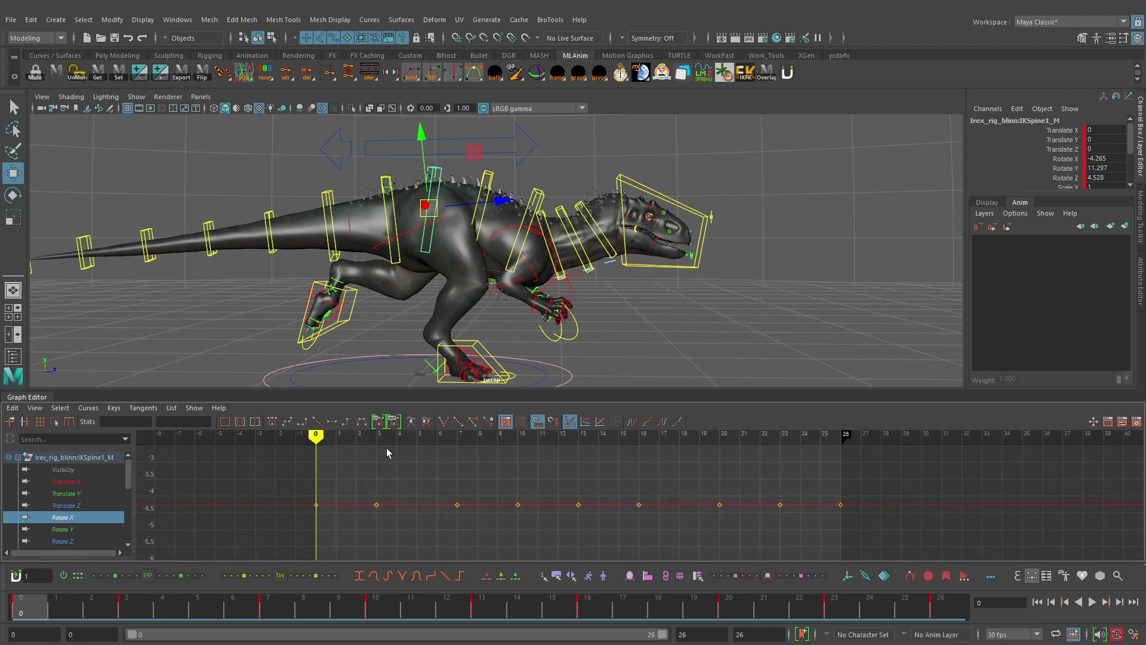
- Raise the hip control's Rotate X key on frame 7 to about 4.1, tilting the hips and lifting the tail
{"action": "left_click_drag", "start_coordinate": [506, 236], "coordinate": [510, 236], "text": "alt"}
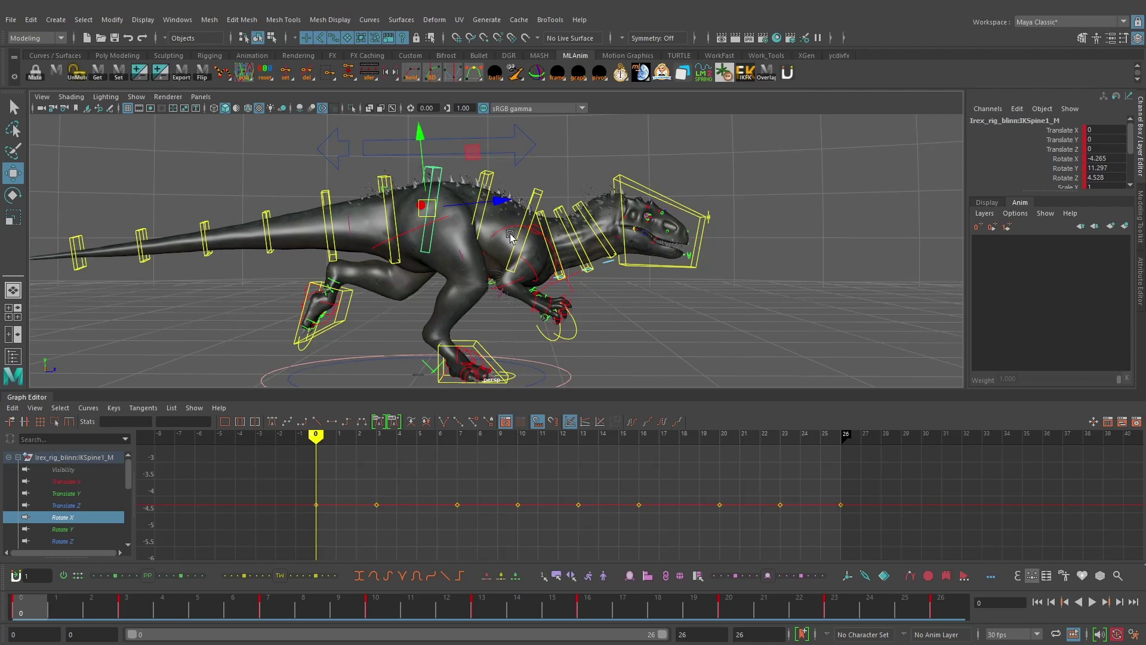
{"action": "key", "text": "period"}
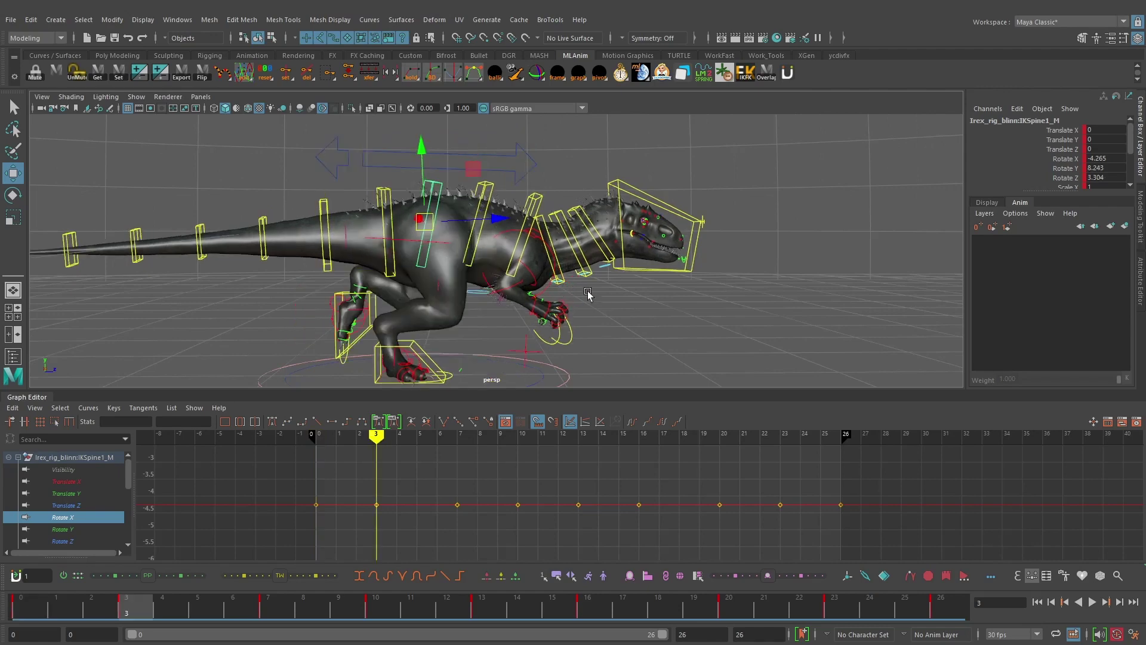
{"action": "key", "text": "comma"}
{"action": "key", "text": "period"}
{"action": "key", "text": "period"}
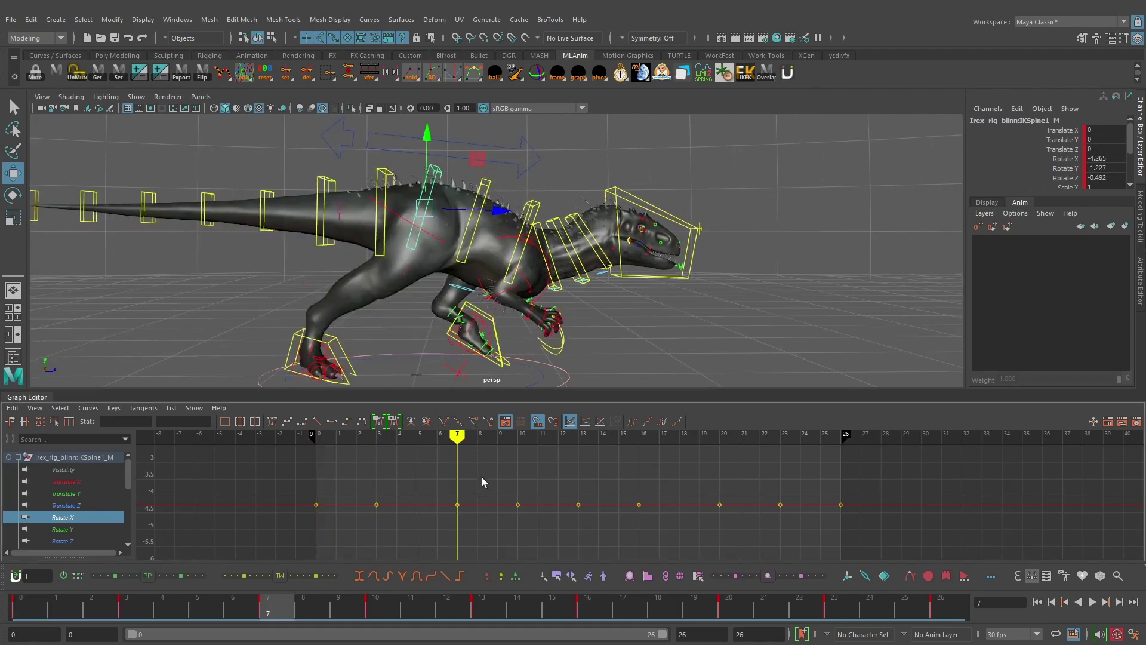
{"action": "middle_click_drag", "start_coordinate": [466, 538], "coordinate": [476, 472]}
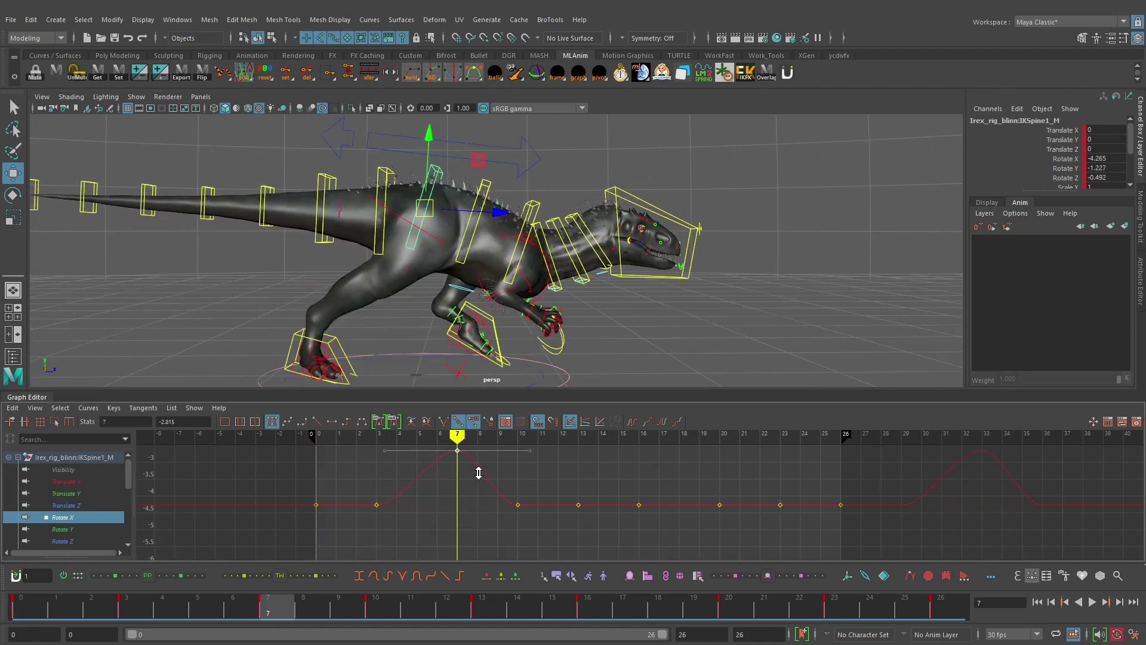
{"action": "key", "text": "a"}
{"action": "right_click_drag", "start_coordinate": [494, 507], "coordinate": [511, 510], "text": "alt+shift"}
{"action": "middle_click_drag", "start_coordinate": [511, 510], "coordinate": [541, 479]}
{"action": "scroll", "coordinate": [539, 506], "scroll_direction": "down", "scroll_amount": 3}
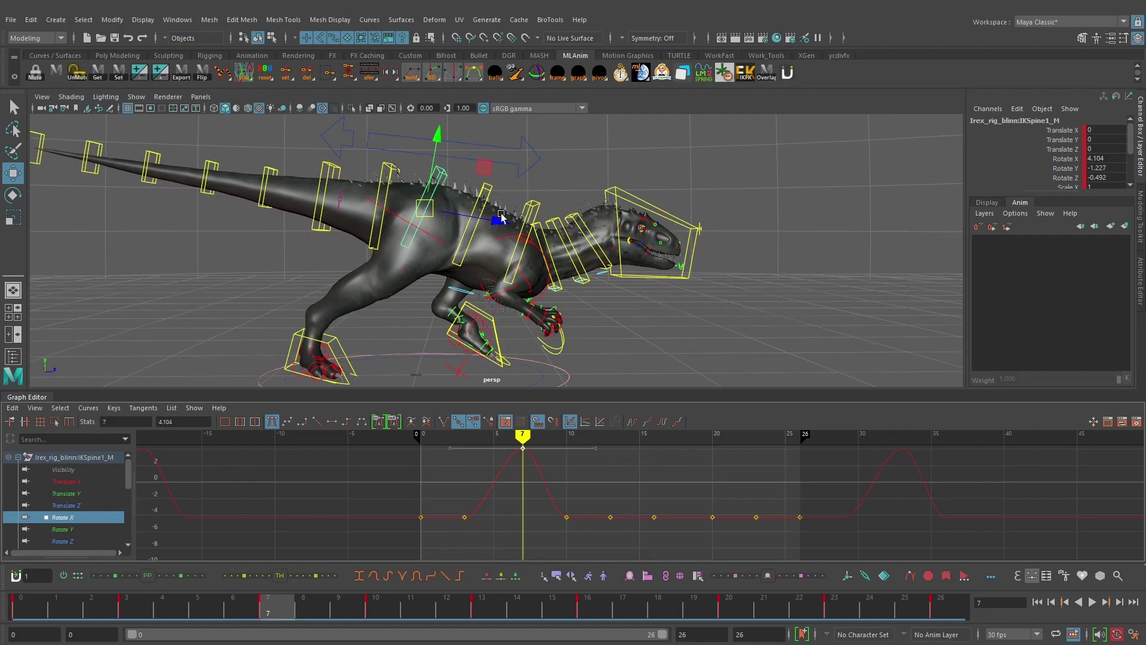
- Fine-tune the Rotate X key on frame 7 to 4.031 without shifting its timing
{"action": "left_click_drag", "start_coordinate": [399, 247], "coordinate": [460, 204], "text": "alt"}
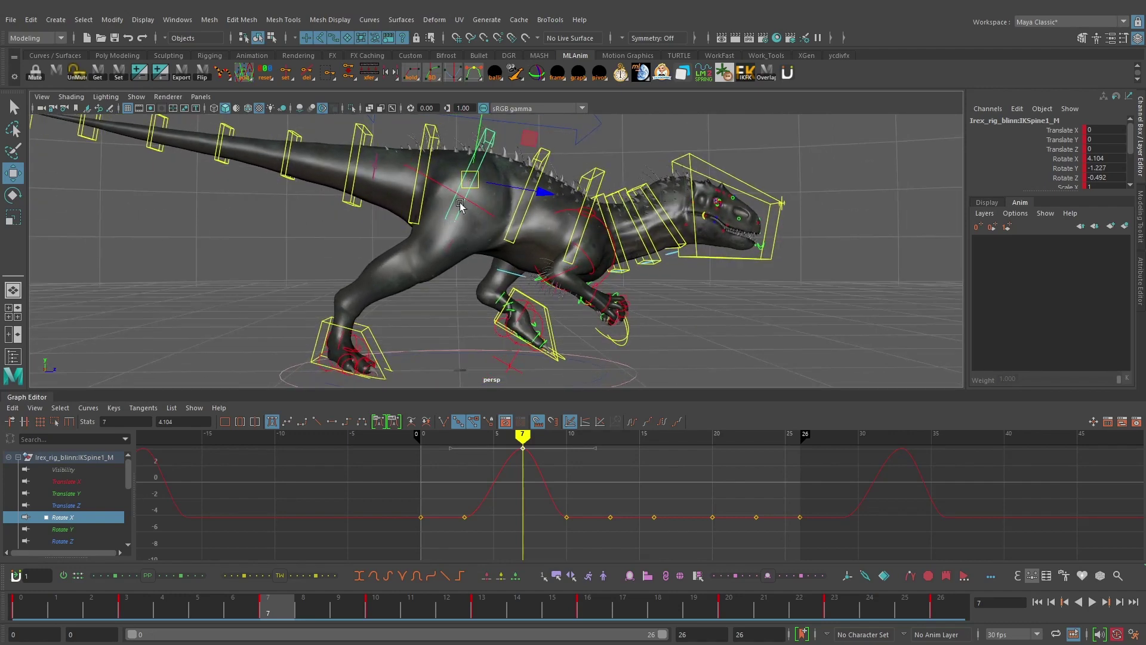
{"action": "middle_click_drag", "start_coordinate": [592, 504], "coordinate": [564, 517]}
{"action": "key", "text": "ctrl+z"}
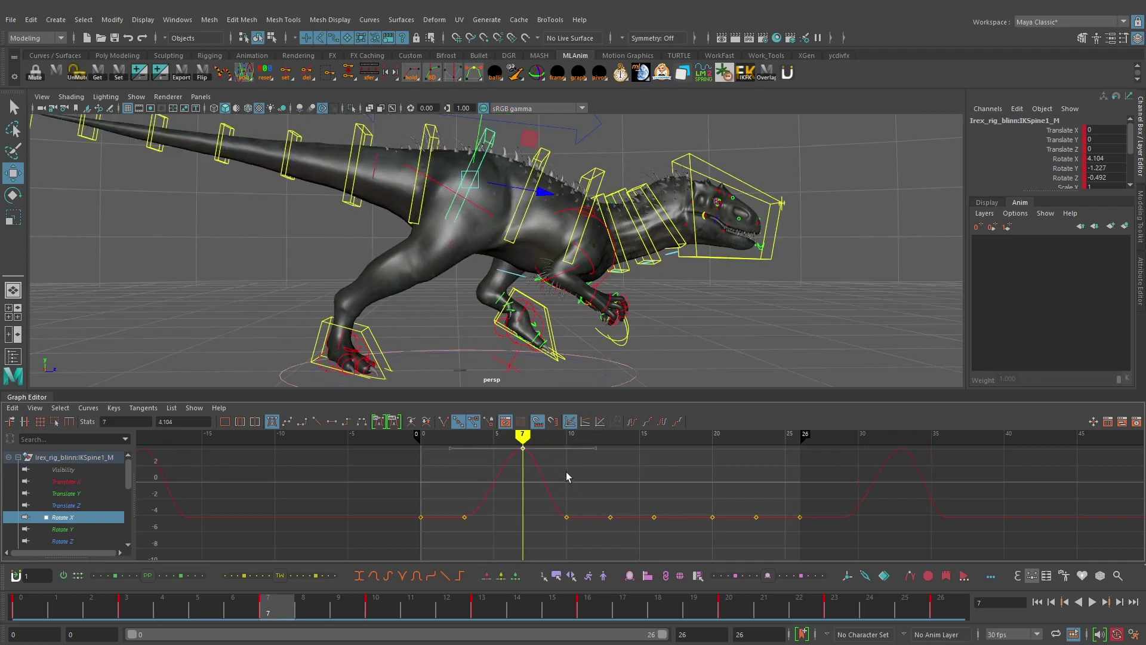
{"action": "middle_click_drag", "start_coordinate": [568, 475], "coordinate": [566, 470], "text": "shift"}
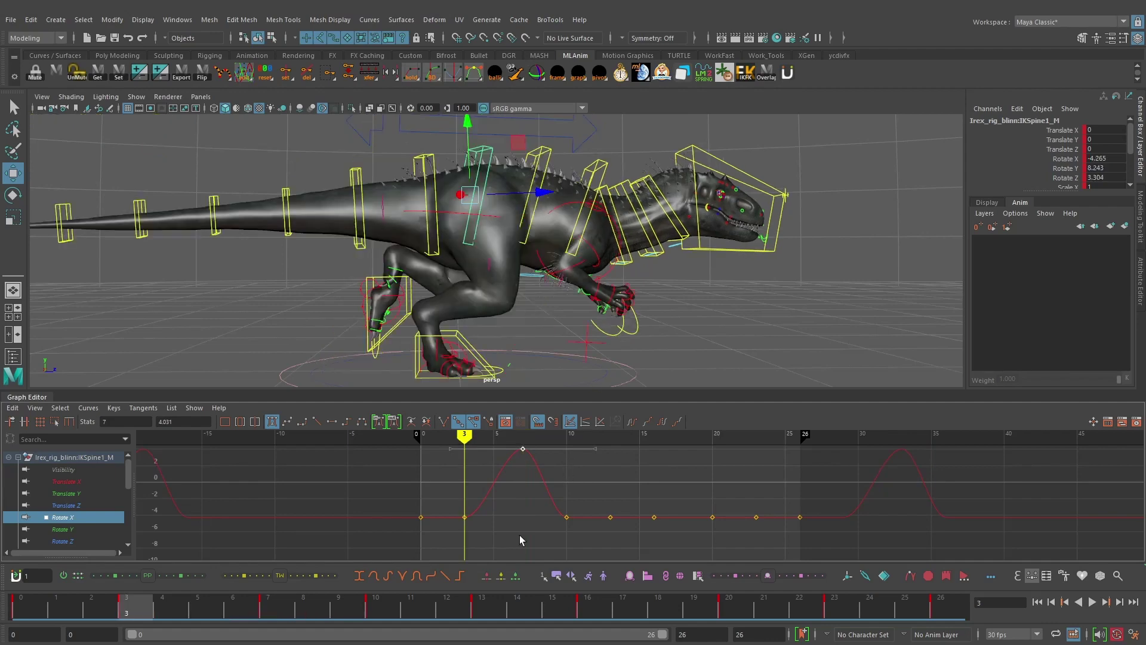
- Delete the hip control's Rotate X keys on frames 3 and 10 to smooth the curve around the frame 7 peak
{"action": "left_click_drag", "start_coordinate": [522, 535], "coordinate": [423, 478]}
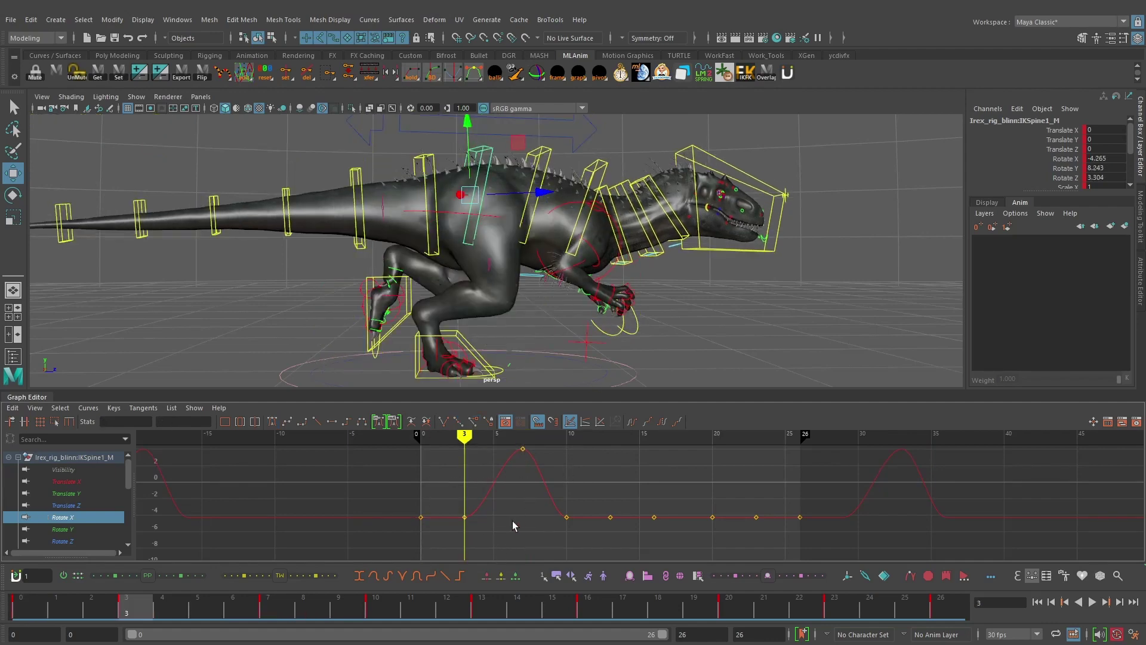
{"action": "mouse_move", "coordinate": [526, 523]}
{"action": "middle_mouse_down"}
{"action": "mouse_move", "coordinate": [527, 489]}
{"action": "mouse_move", "coordinate": [526, 505]}
{"action": "middle_mouse_up"}
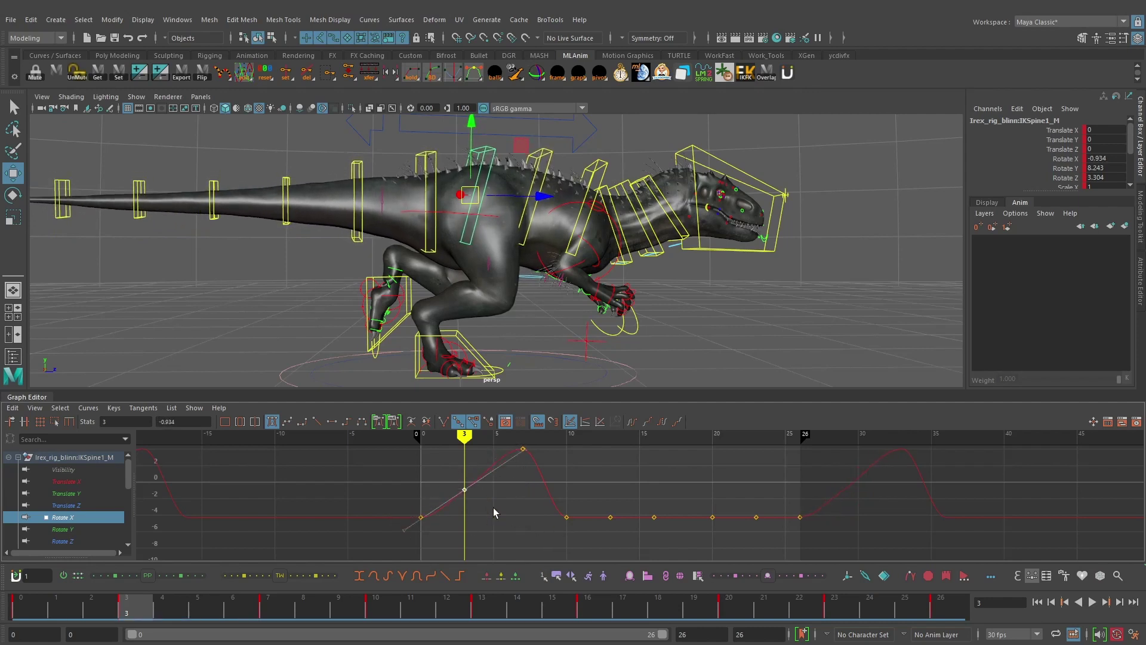
{"action": "key", "text": "Delete"}
{"action": "left_click_drag", "start_coordinate": [122, 607], "coordinate": [5, 591]}
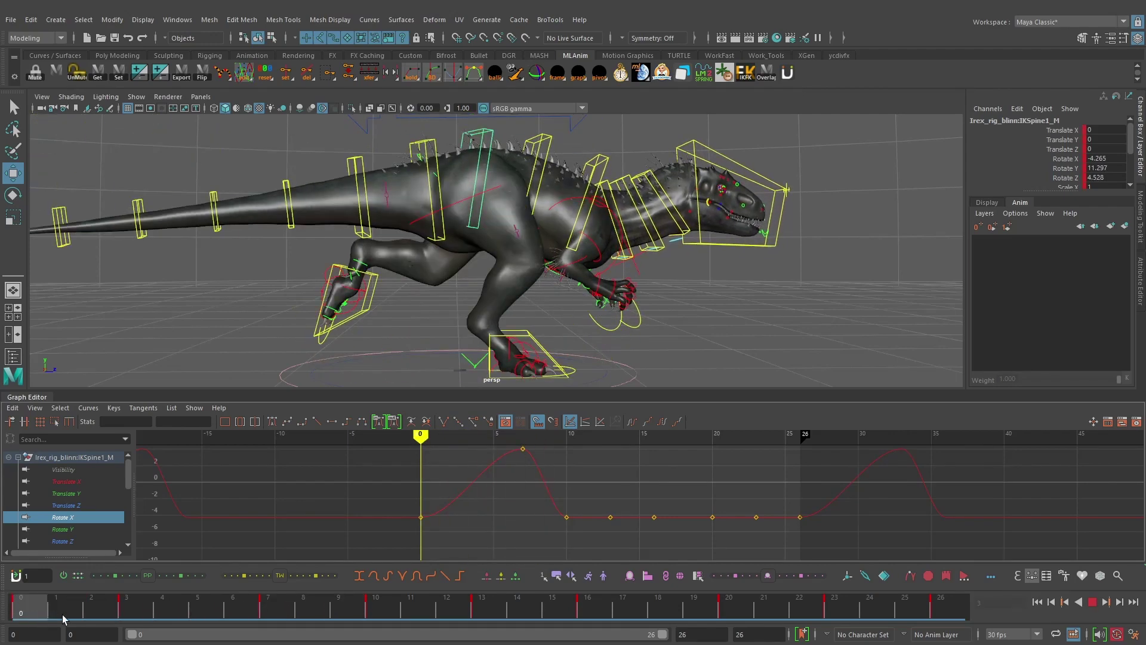
{"action": "mouse_move", "coordinate": [64, 618]}
{"action": "left_mouse_down"}
{"action": "mouse_move", "coordinate": [278, 618]}
{"action": "mouse_move", "coordinate": [18, 619]}
{"action": "mouse_move", "coordinate": [473, 621]}
{"action": "left_mouse_up"}
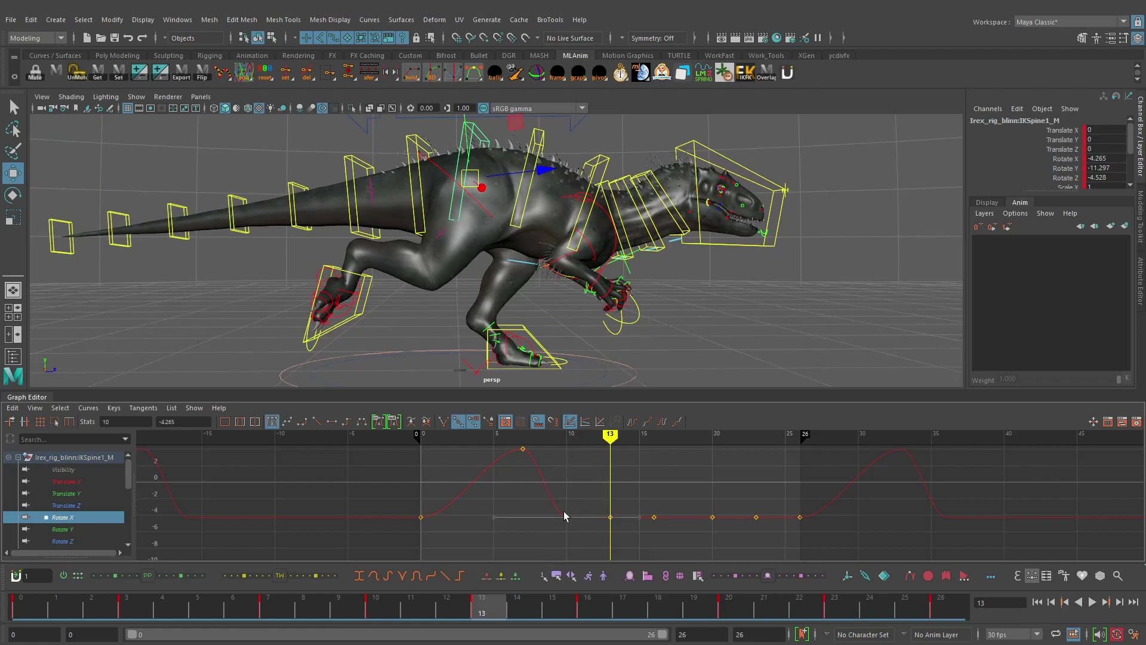
{"action": "key", "text": "ctrl+z"}
{"action": "key", "text": "ctrl+z"}
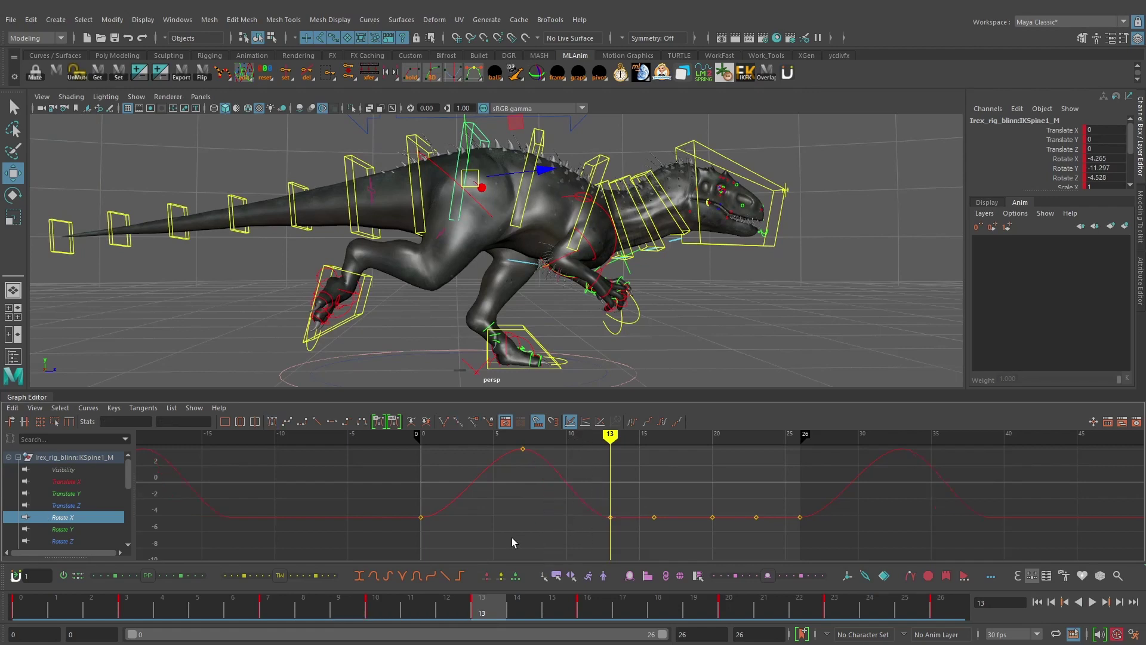
- Compare the hip pose and the Rotate X key values on frame 0 and frame 13
{"action": "left_click", "coordinate": [29, 605]}
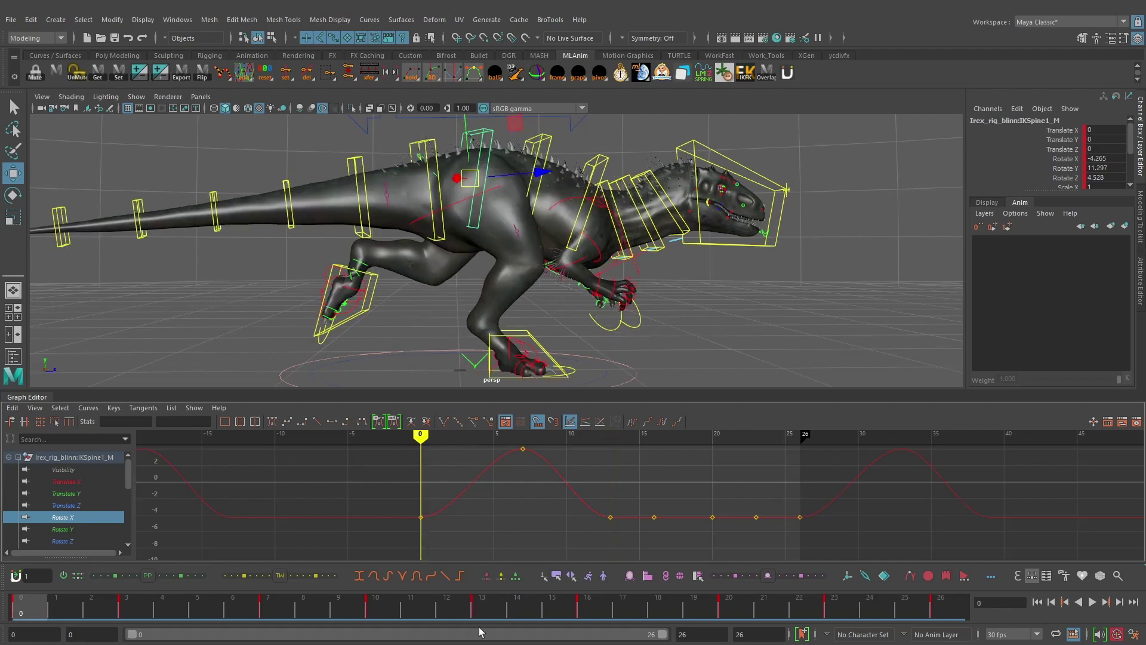
{"action": "left_click", "coordinate": [496, 608]}
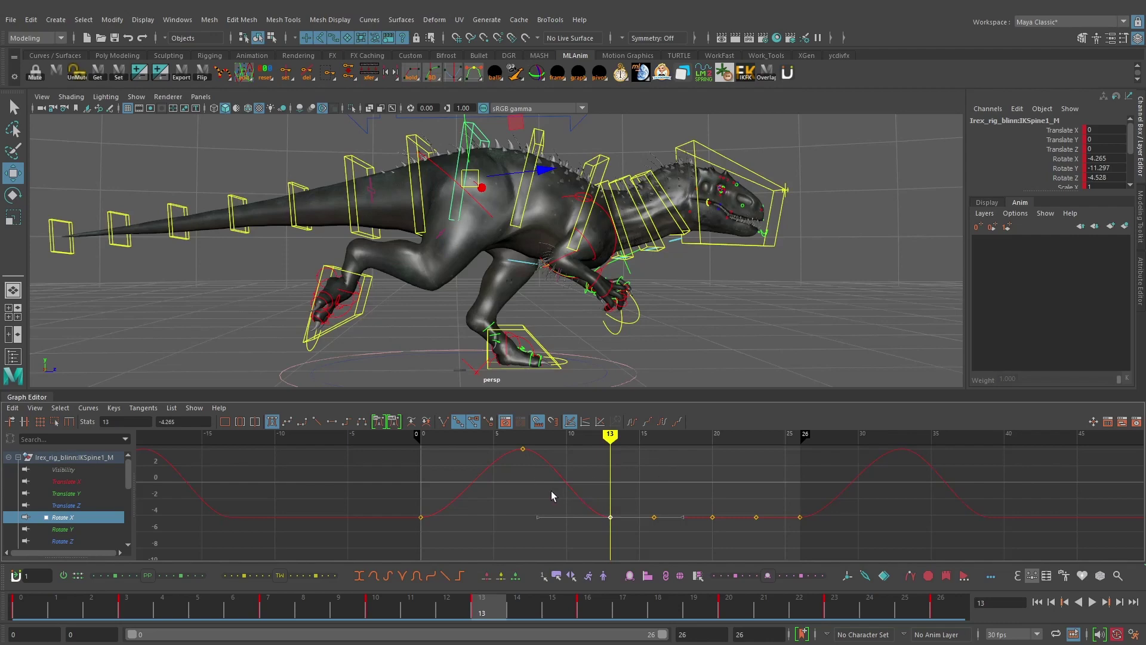
{"action": "left_click", "coordinate": [420, 516]}
{"action": "left_click", "coordinate": [30, 610]}
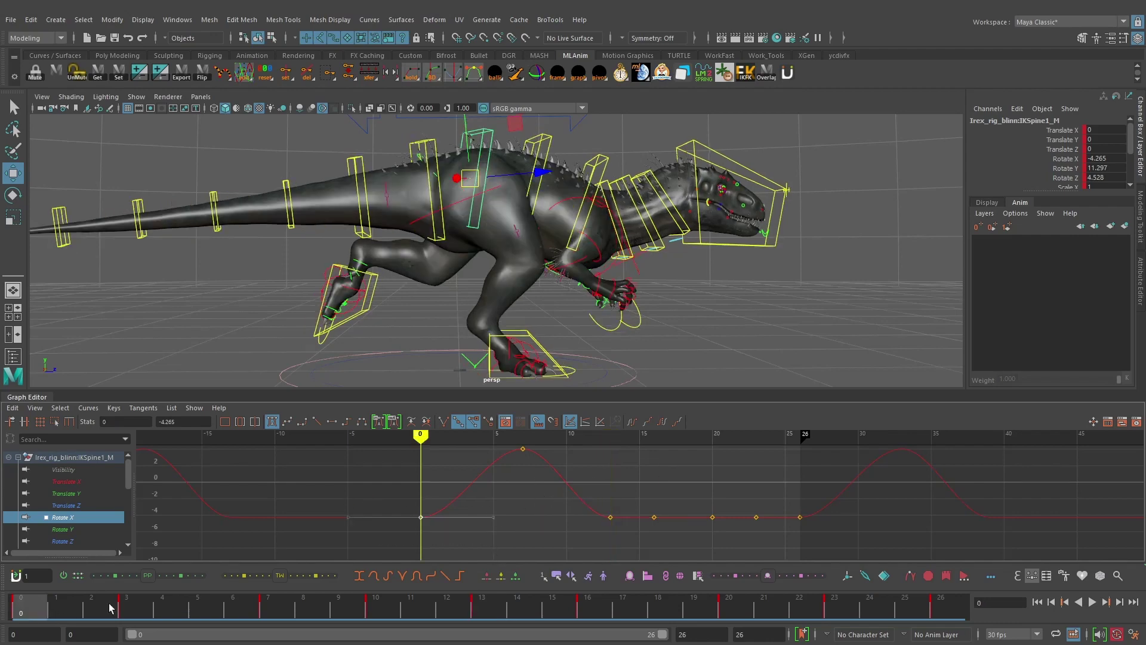
{"action": "left_click", "coordinate": [486, 609]}
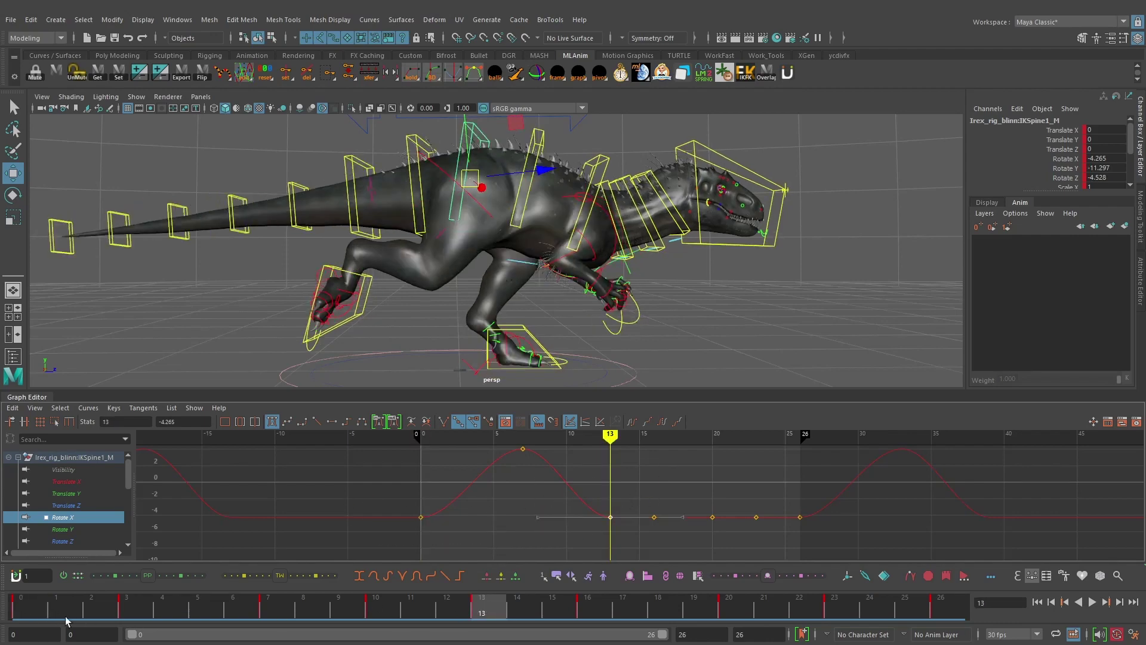
{"action": "left_click", "coordinate": [36, 610]}
{"action": "left_click", "coordinate": [491, 611]}
- Set the hip control's Rotate X key on frame 20 to 4.031 and delete the keys on frames 16 and 23
{"action": "left_click", "coordinate": [725, 613]}
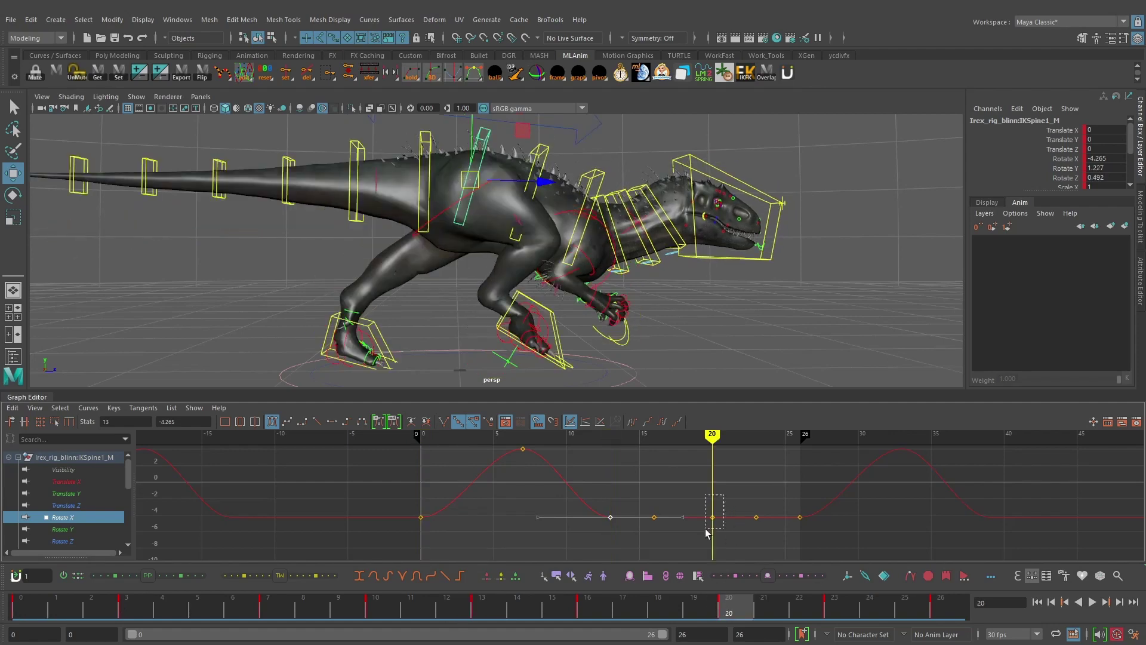
{"action": "middle_click_drag", "start_coordinate": [610, 477], "coordinate": [592, 501], "text": "alt"}
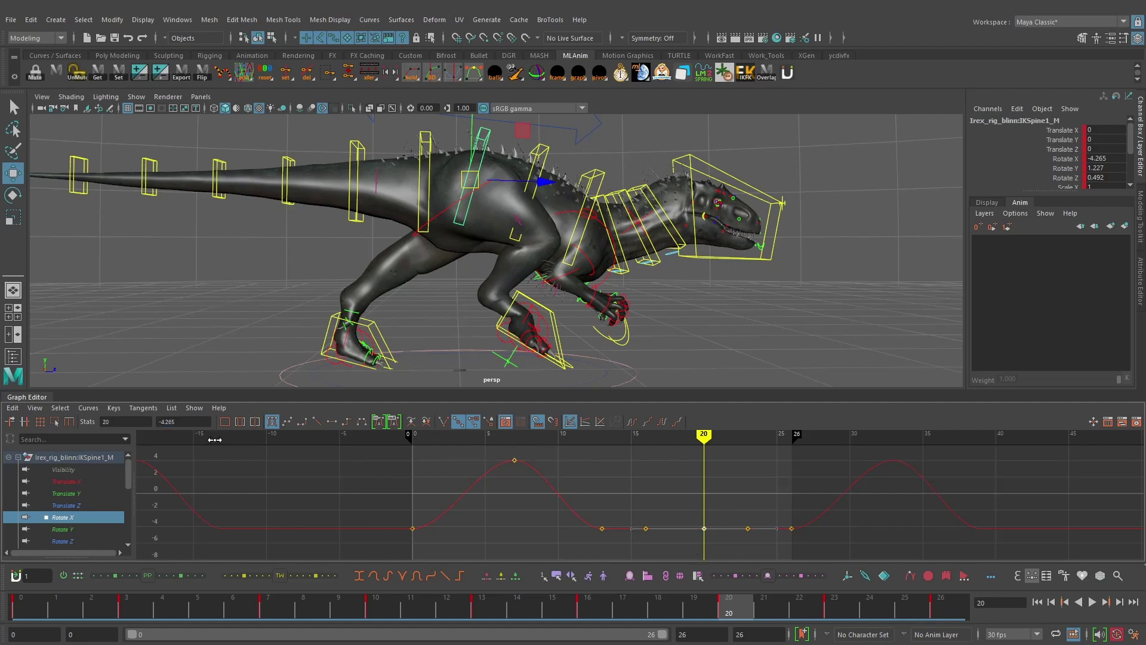
{"action": "key", "text": "Return"}
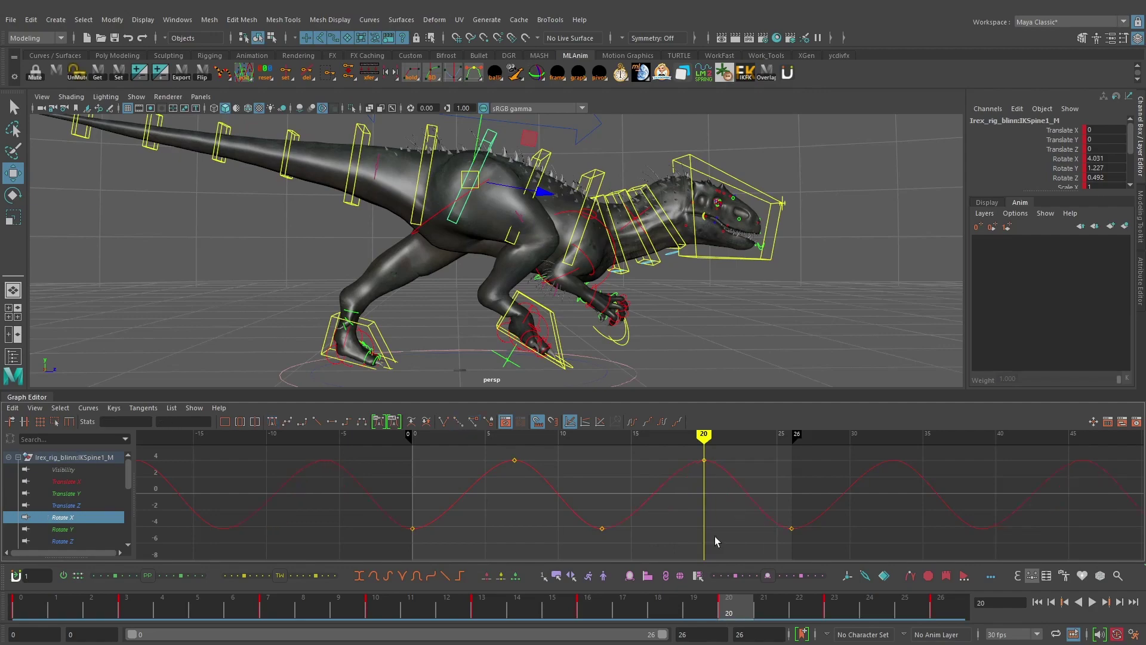
- Play the run cycle and examine the hips' and tail's up-and-down motion from both sides of the dinosaur
{"action": "left_click", "coordinate": [1092, 602]}
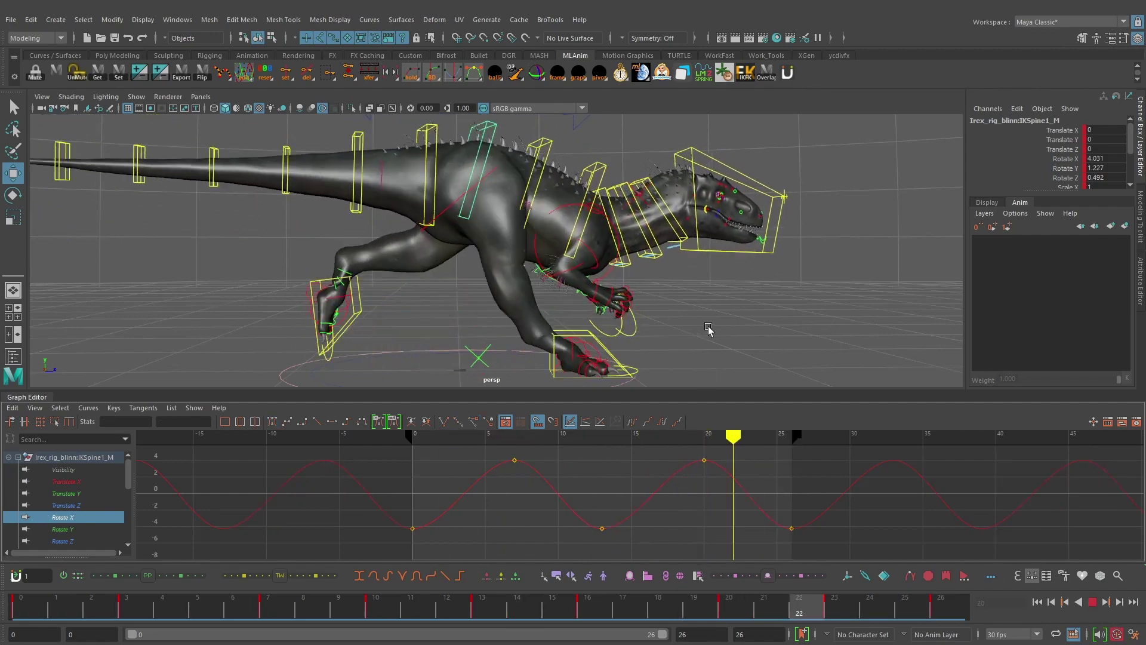
{"action": "left_click_drag", "start_coordinate": [737, 303], "coordinate": [493, 255], "text": "alt"}
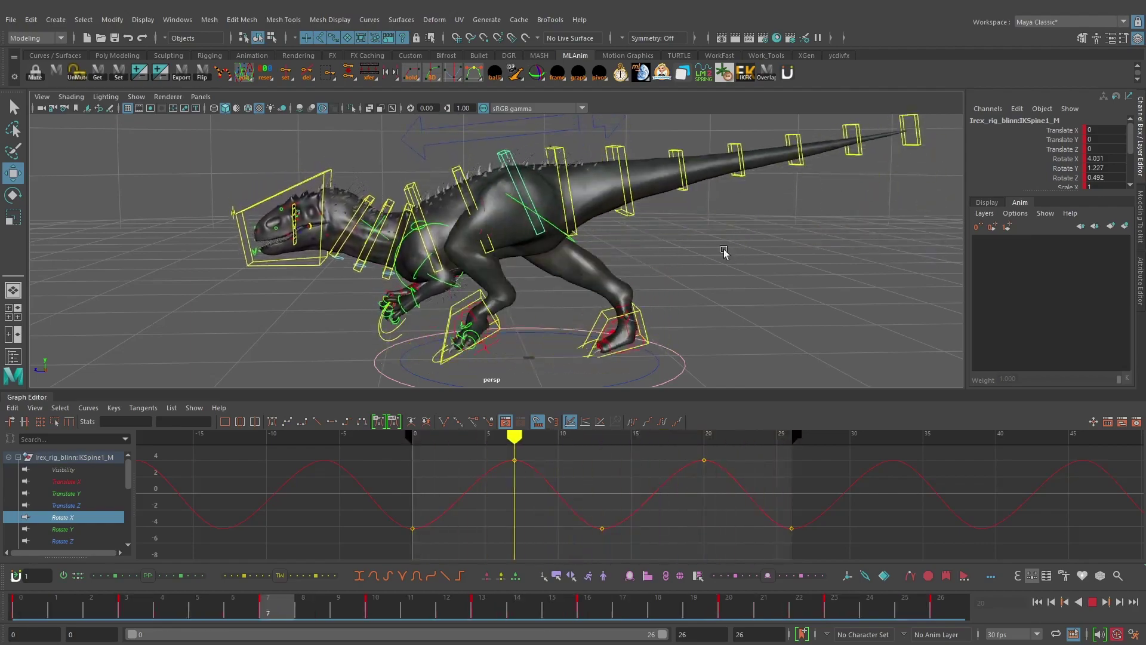
{"action": "left_click_drag", "start_coordinate": [724, 254], "coordinate": [383, 238], "text": "alt"}
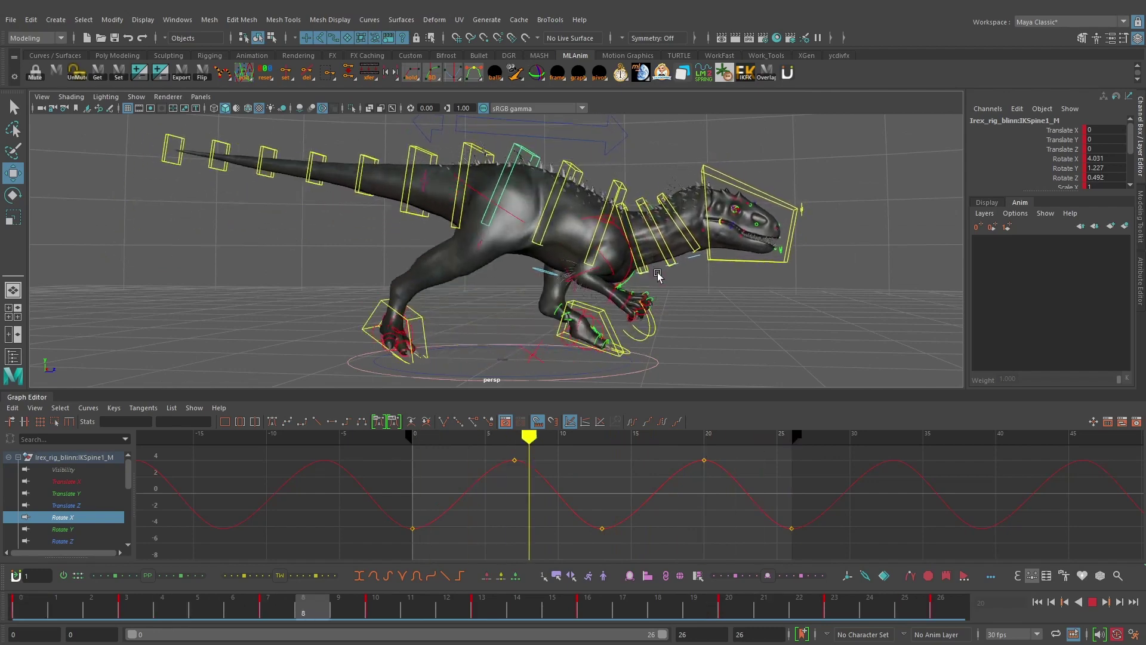
{"action": "key", "text": "alt+v"}
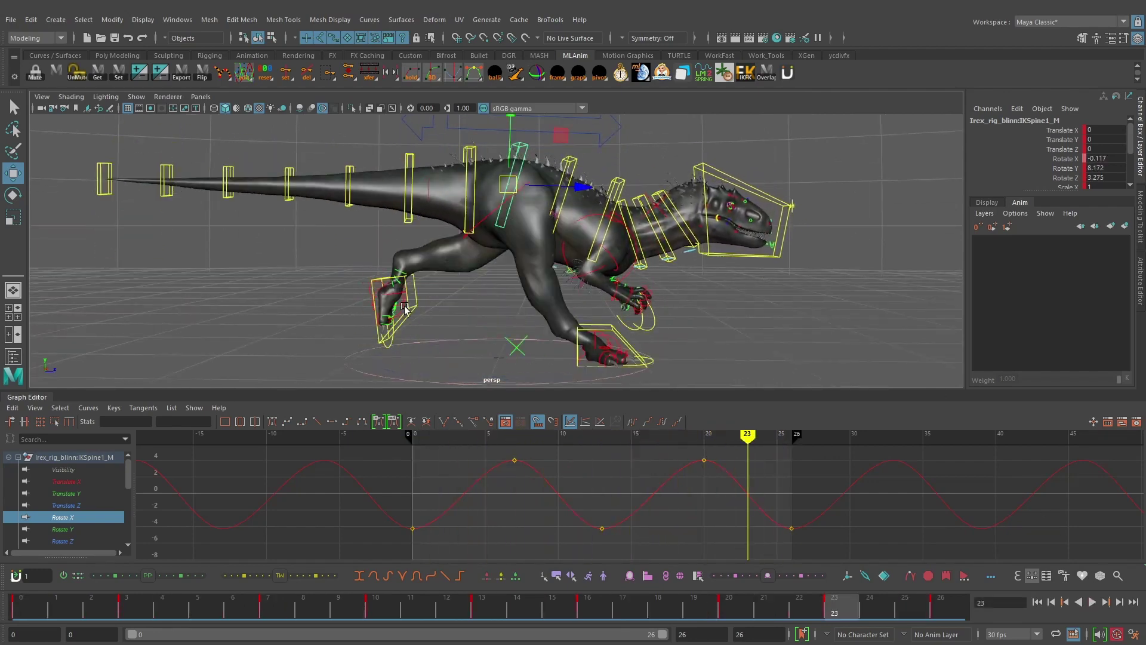
- Isolate the hip control's Rotate Y curve and examine the hips' side-to-side swing from above between frames 3 and 13
{"action": "left_click", "coordinate": [85, 529]}
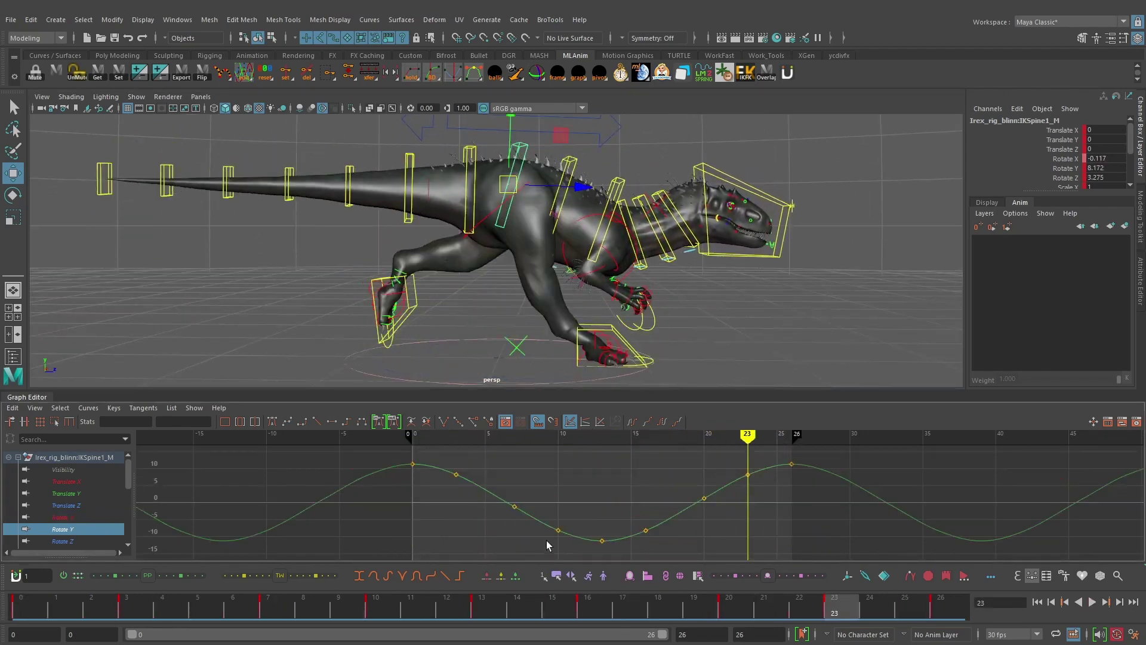
{"action": "left_click_drag", "start_coordinate": [648, 433], "coordinate": [601, 435]}
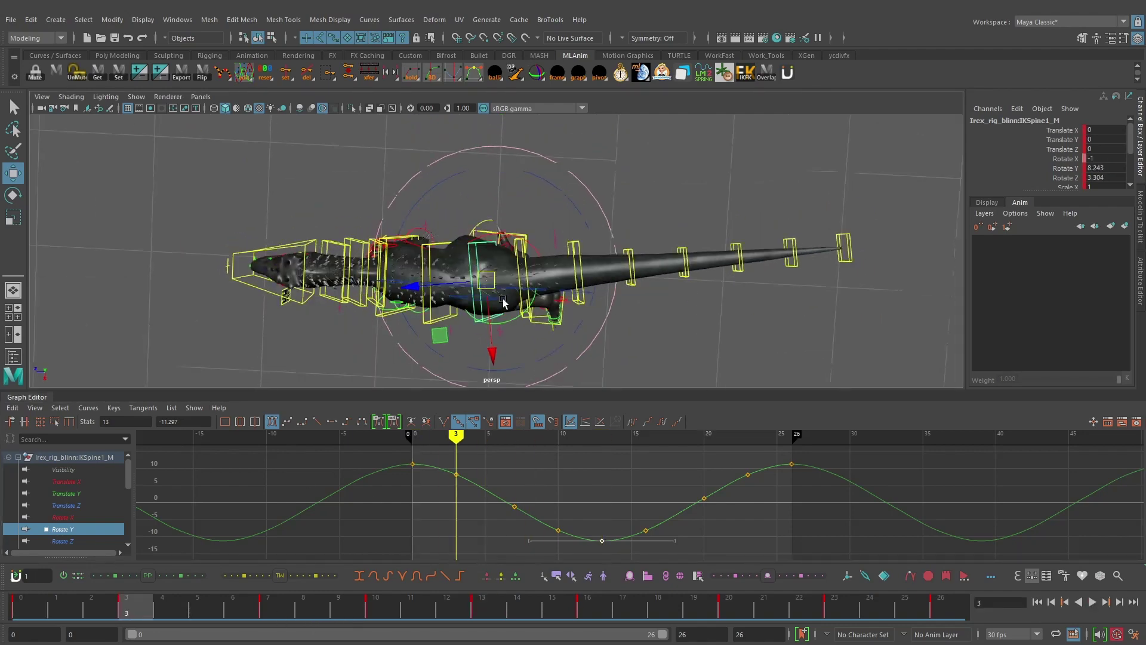
{"action": "left_click_drag", "start_coordinate": [503, 299], "coordinate": [520, 302], "text": "alt"}
{"action": "left_click_drag", "start_coordinate": [146, 611], "coordinate": [277, 579]}
{"action": "left_click_drag", "start_coordinate": [418, 333], "coordinate": [460, 242], "text": "alt"}
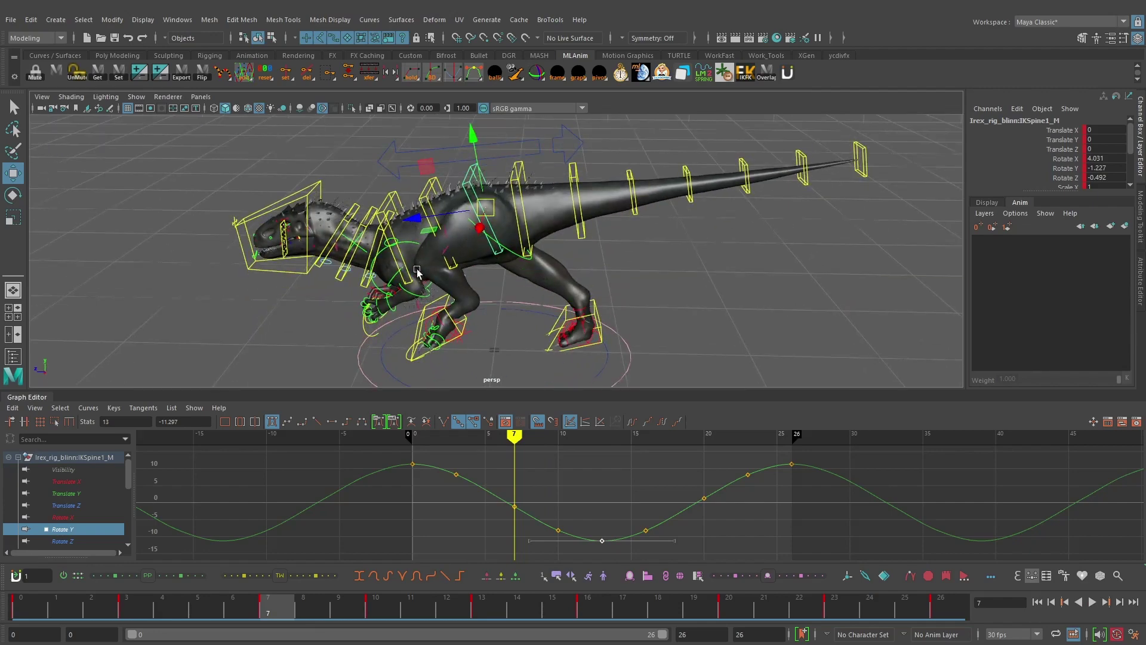
{"action": "left_click_drag", "start_coordinate": [389, 256], "coordinate": [494, 298], "text": "alt"}
{"action": "left_click_drag", "start_coordinate": [99, 600], "coordinate": [488, 604]}
{"action": "left_click", "coordinate": [601, 536]}
{"action": "middle_click_drag", "start_coordinate": [631, 462], "coordinate": [638, 498]}
{"action": "key", "text": "ctrl+z"}
{"action": "key", "text": "ctrl+z"}
- Delete the hip control's in-between Rotate Y keys on frames 3, 7, 10, 16, 20 and 23
{"action": "left_click_drag", "start_coordinate": [637, 546], "coordinate": [638, 544]}
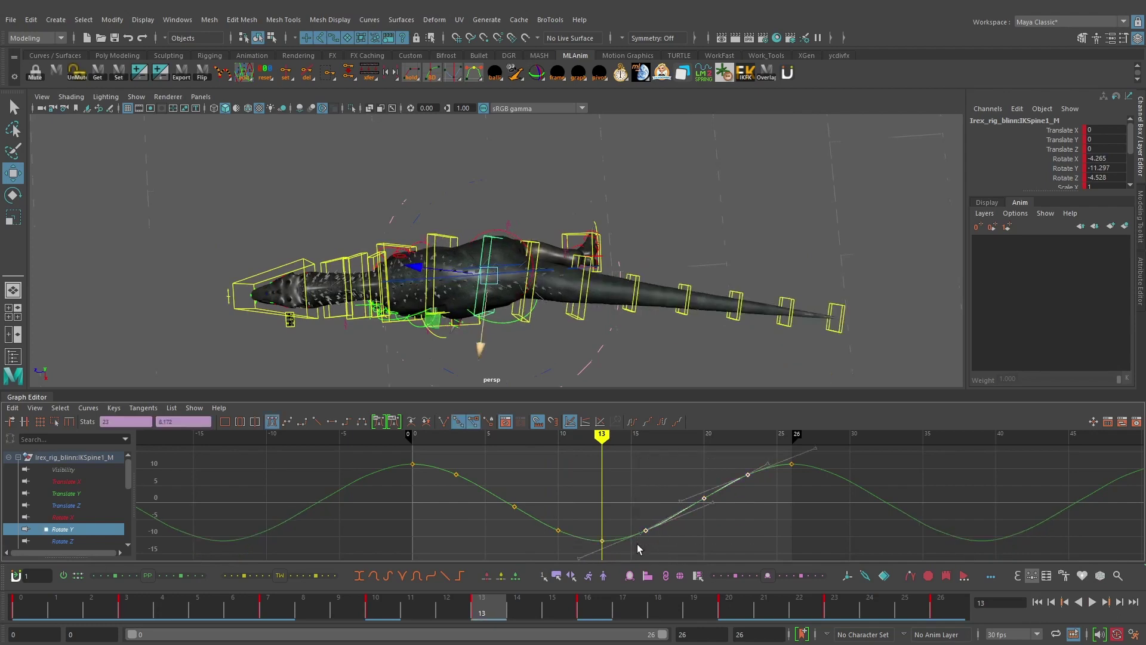
{"action": "key", "text": "Delete"}
{"action": "left_click_drag", "start_coordinate": [448, 559], "coordinate": [448, 558]}
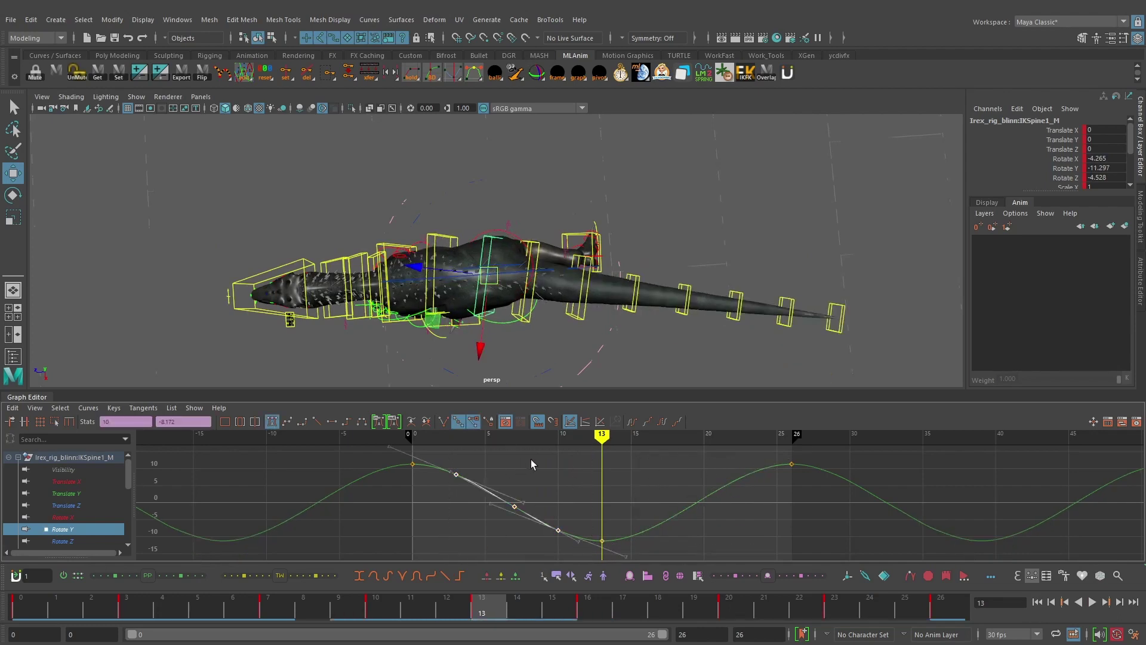
{"action": "key", "text": "Delete"}
- Set the hip control's Rotate Y keys to -12.878 on frame 13 and 12.878 on frames 0 and 26
{"action": "left_click_drag", "start_coordinate": [650, 491], "coordinate": [577, 560]}
{"action": "middle_click_drag", "start_coordinate": [633, 491], "coordinate": [665, 468], "text": "alt"}
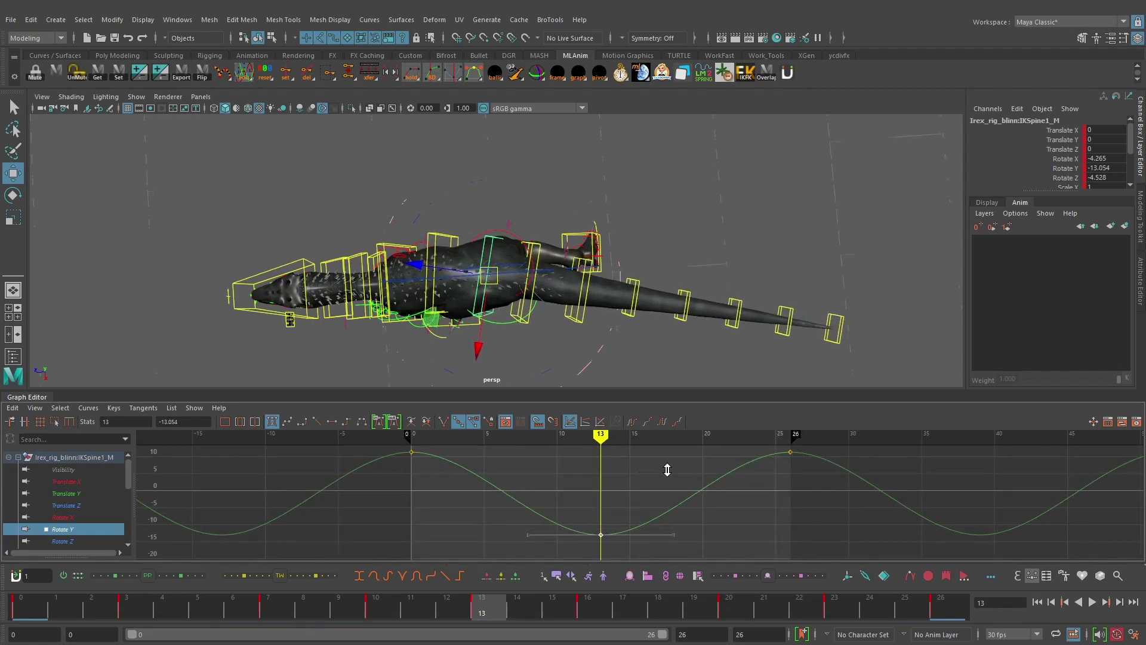
{"action": "left_click_drag", "start_coordinate": [533, 343], "coordinate": [507, 273], "text": "alt"}
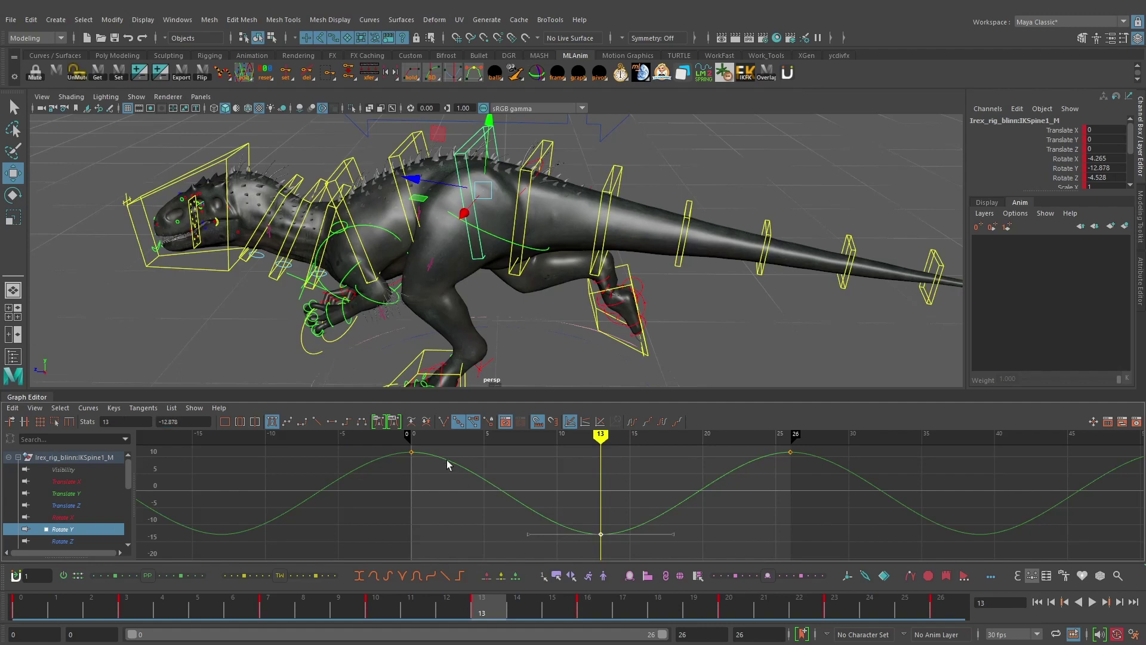
{"action": "middle_click_drag", "start_coordinate": [704, 483], "coordinate": [707, 511], "text": "alt"}
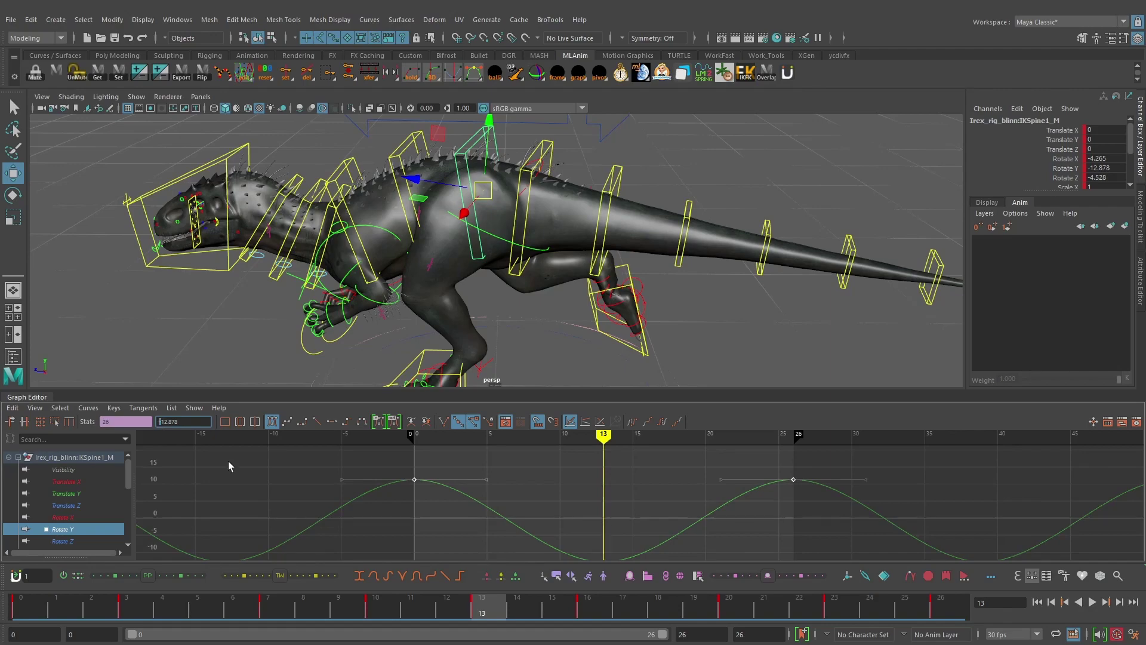
{"action": "key", "text": "Return"}
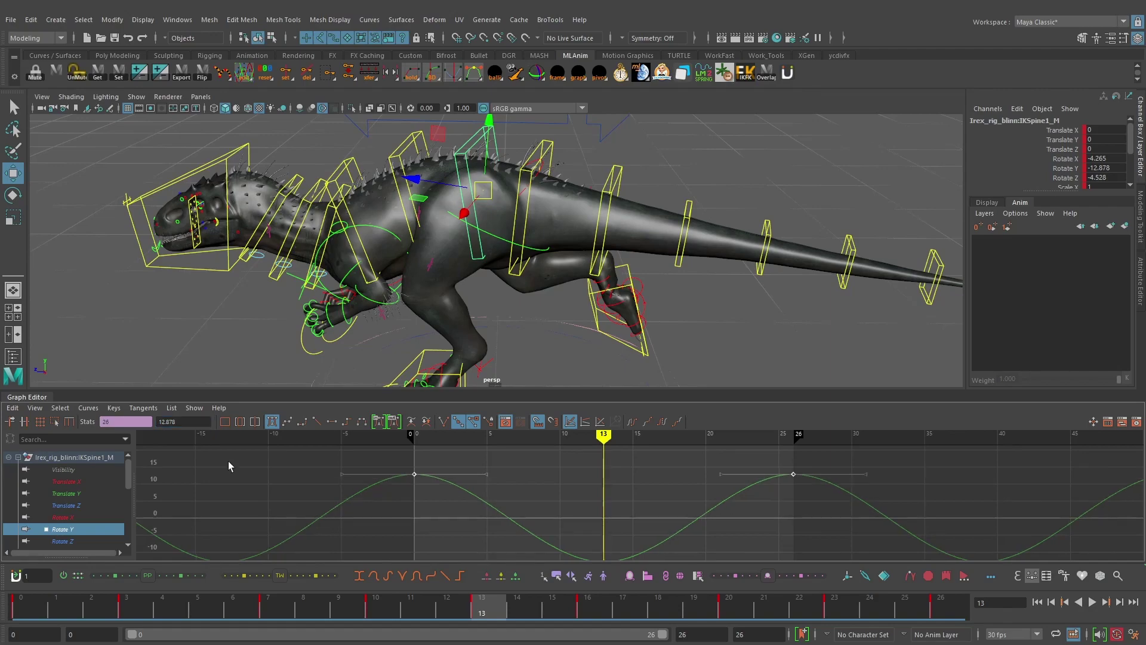
- Play the run cycle and examine the hips' side-to-side swing from the dinosaur's other side
{"action": "left_click_drag", "start_coordinate": [418, 298], "coordinate": [709, 317], "text": "alt"}
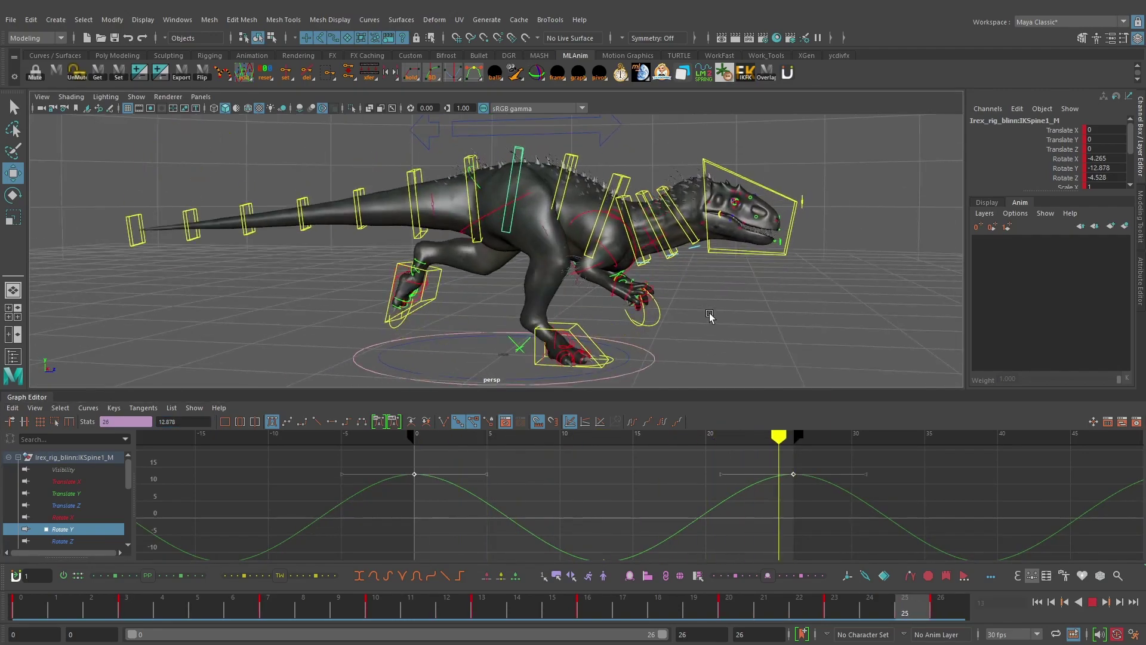
{"action": "key", "text": "alt+v"}
{"action": "left_click_drag", "start_coordinate": [514, 280], "coordinate": [468, 304], "text": "alt"}
- Lower the hip control's Rotate Z key on frame 3 to -5.283 so the hips tilt the opposite way
{"action": "left_click", "coordinate": [90, 540]}
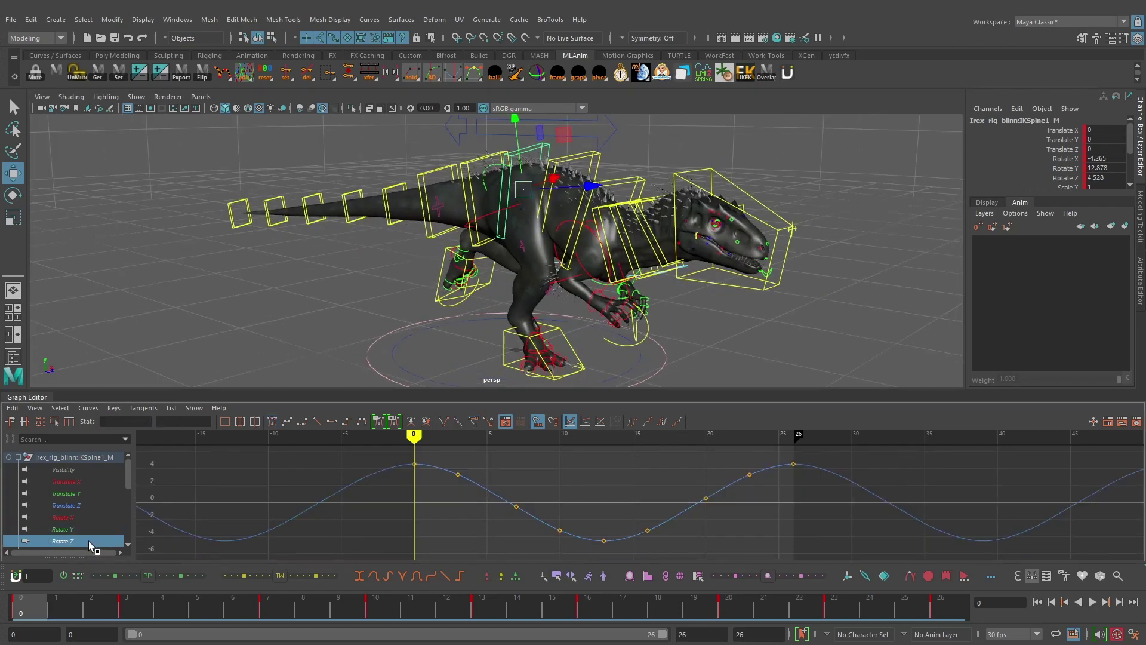
{"action": "left_click_drag", "start_coordinate": [447, 376], "coordinate": [560, 304], "text": "alt"}
{"action": "left_click_drag", "start_coordinate": [679, 291], "coordinate": [449, 255], "text": "alt"}
{"action": "key", "text": "."}
{"action": "left_click", "coordinate": [461, 474]}
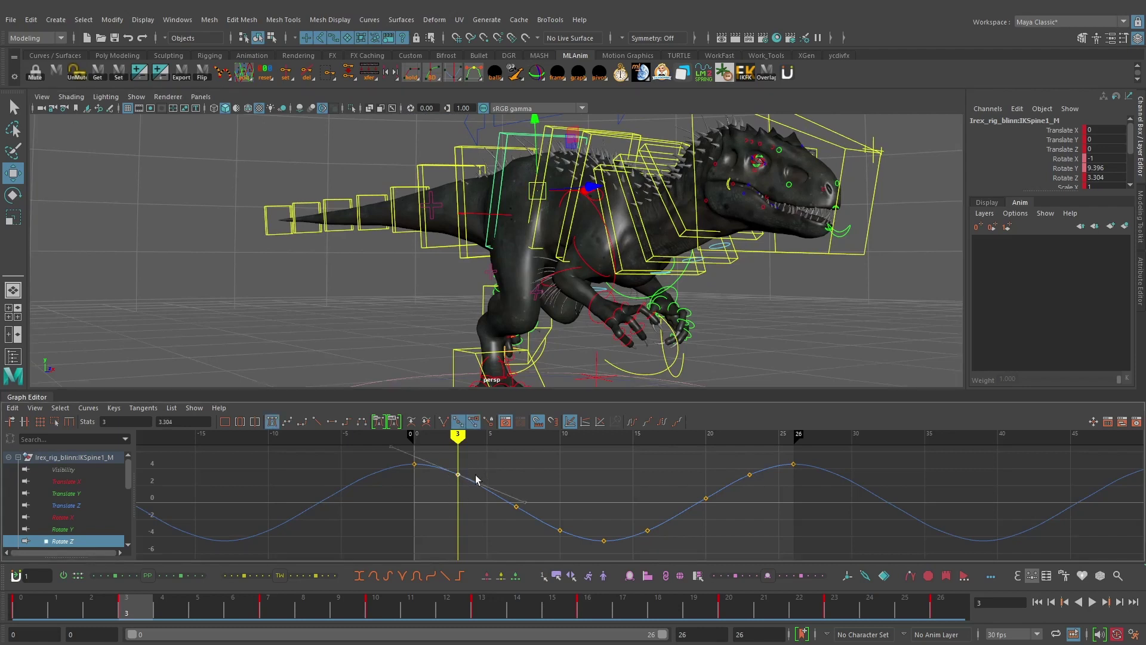
{"action": "middle_click_drag", "start_coordinate": [491, 481], "coordinate": [483, 493], "text": "shift"}
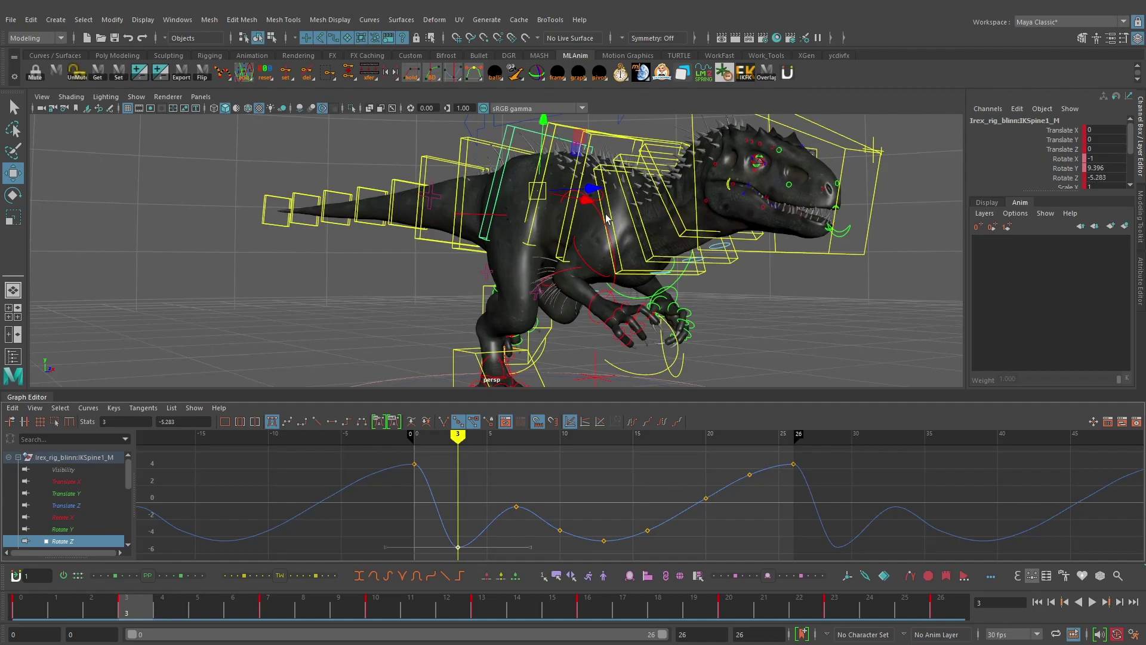
- Compare the hip tilt on frames 0 and 3 against the leg poses from both sides of the dinosaur
{"action": "left_click_drag", "start_coordinate": [606, 219], "coordinate": [364, 236], "text": "alt"}
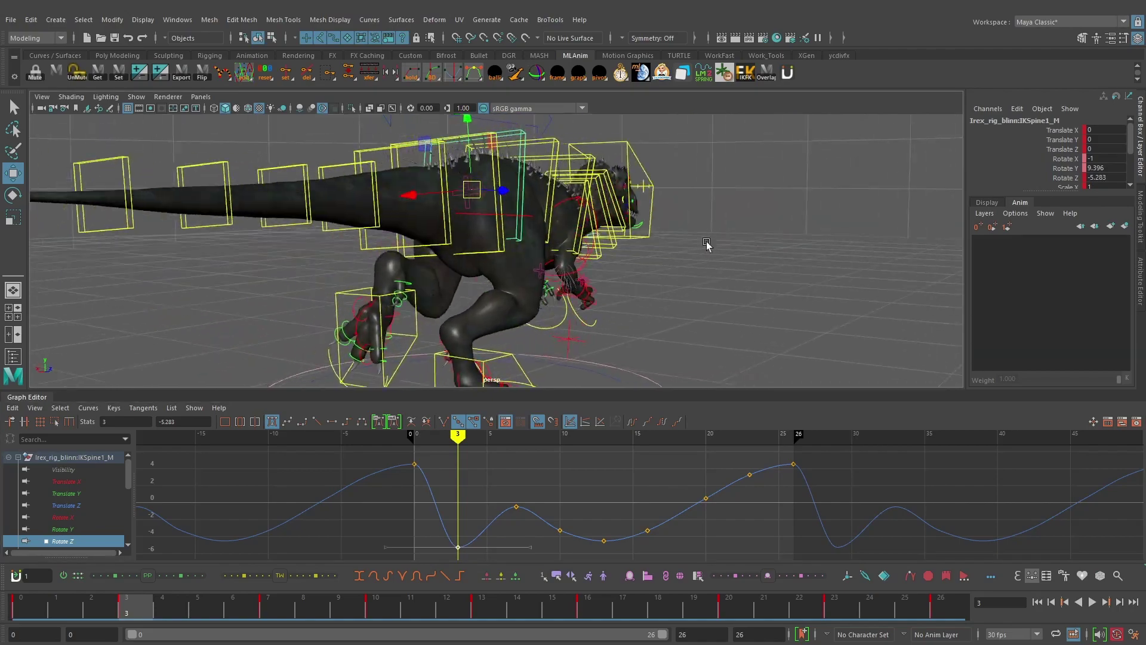
{"action": "key", "text": "comma"}
{"action": "key", "text": "period"}
{"action": "key", "text": "e"}
{"action": "key", "text": "ctrl+z"}
{"action": "key", "text": "comma"}
{"action": "key", "text": "period"}
{"action": "key", "text": "comma"}
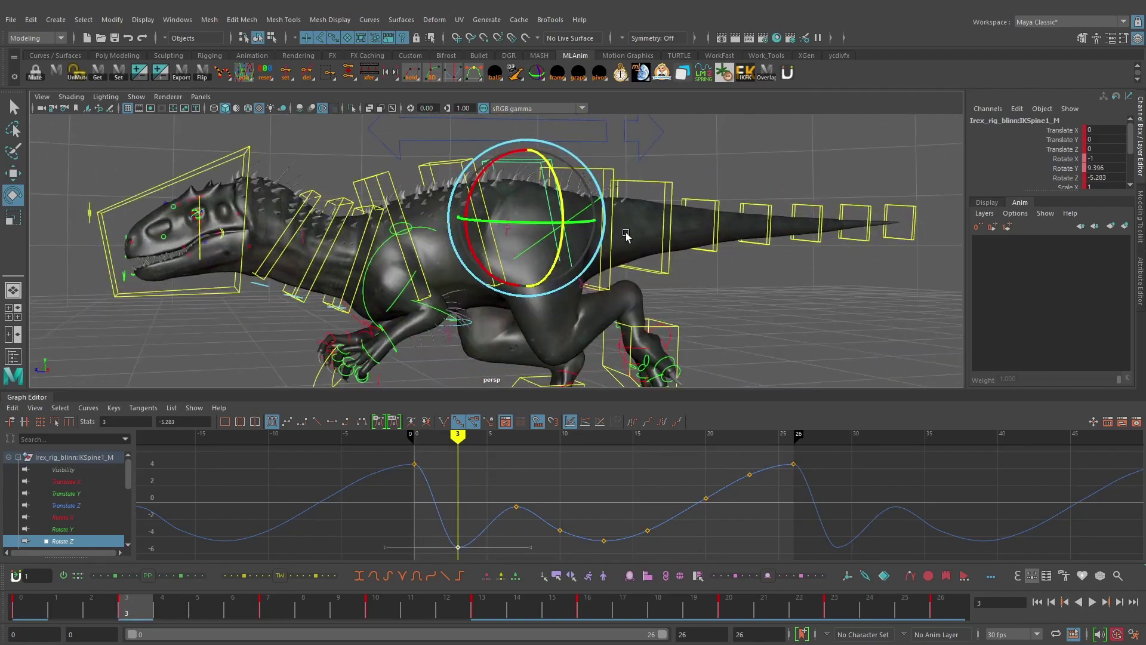
{"action": "mouse_move", "coordinate": [626, 235]}
{"action": "left_mouse_down", "text": "alt"}
{"action": "mouse_move", "coordinate": [542, 238]}
{"action": "mouse_move", "coordinate": [650, 230]}
{"action": "mouse_move", "coordinate": [573, 197]}
{"action": "mouse_move", "coordinate": [634, 231]}
{"action": "left_mouse_up", "text": "alt"}
{"action": "key", "text": "comma"}
{"action": "key", "text": "period"}
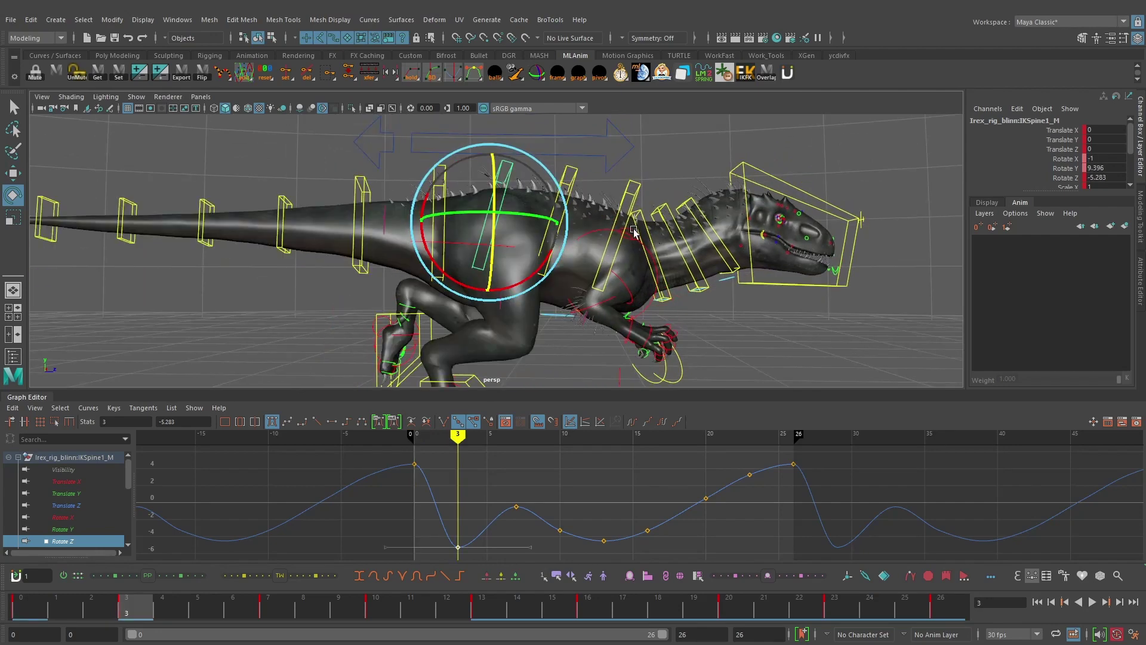
- Lower the hip control's Rotate Z key on frame 7 to -9.365
{"action": "middle_click_drag", "start_coordinate": [545, 247], "coordinate": [528, 232], "text": "alt"}
{"action": "key", "text": "period"}
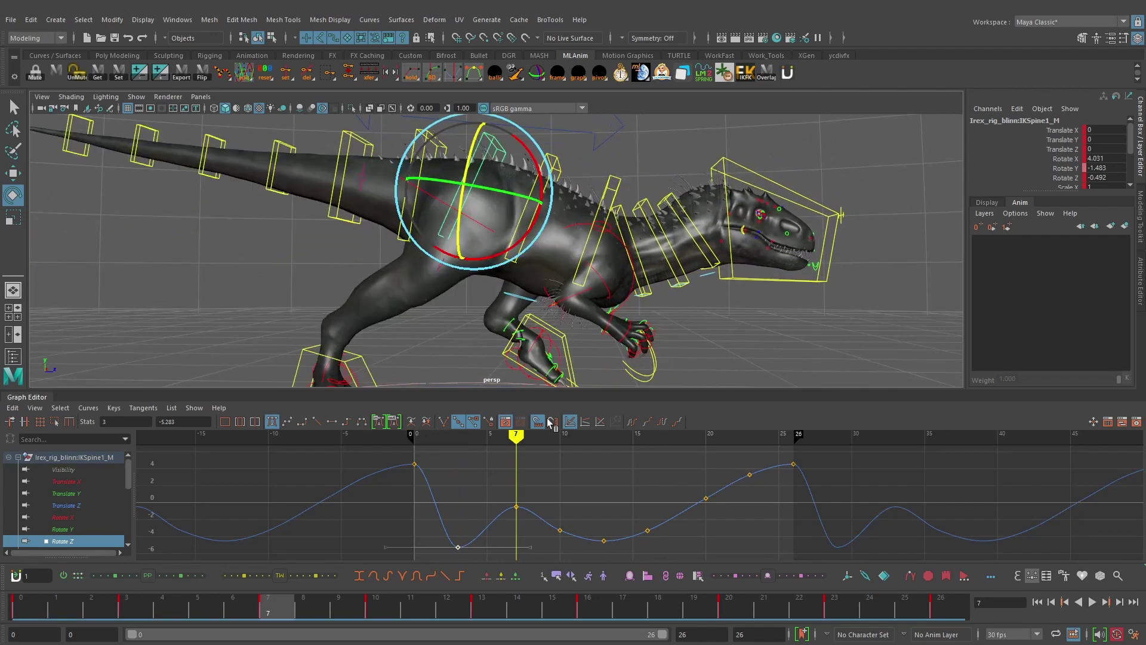
{"action": "left_click", "coordinate": [533, 495]}
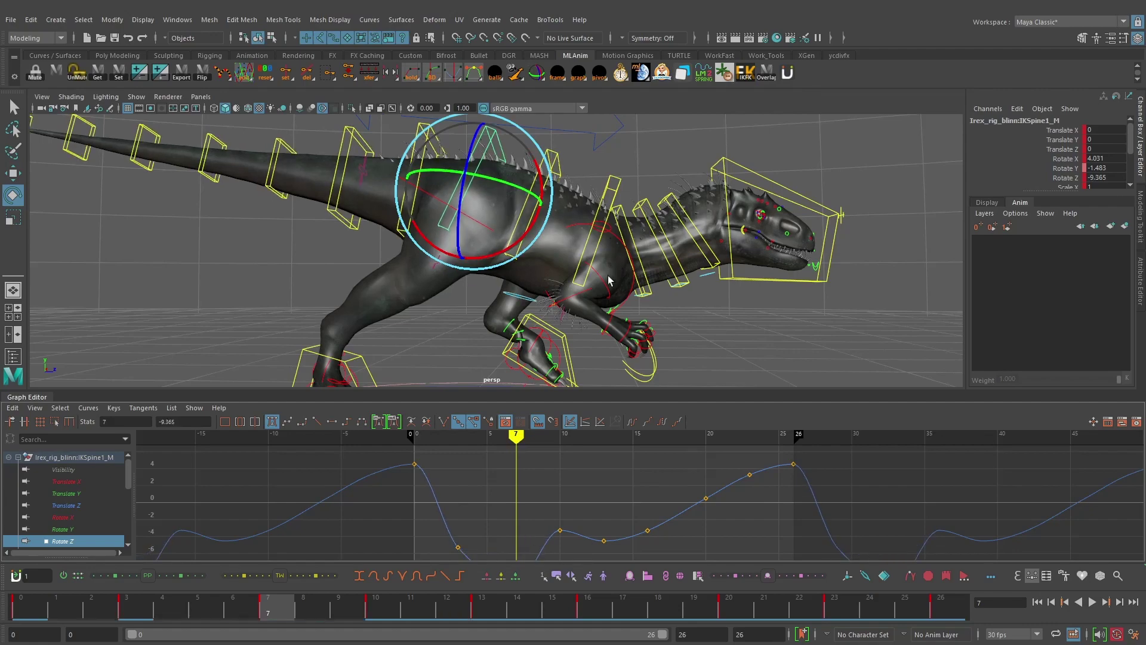
- Step through the first key poses and examine how the hip tilt follows the legs from several angles
{"action": "left_click_drag", "start_coordinate": [609, 281], "coordinate": [638, 317], "text": "alt"}
{"action": "key", "text": "comma"}
{"action": "key", "text": "."}
{"action": "key", "text": "."}
{"action": "key", "text": "period"}
{"action": "key", "text": "comma"}
{"action": "key", "text": "comma"}
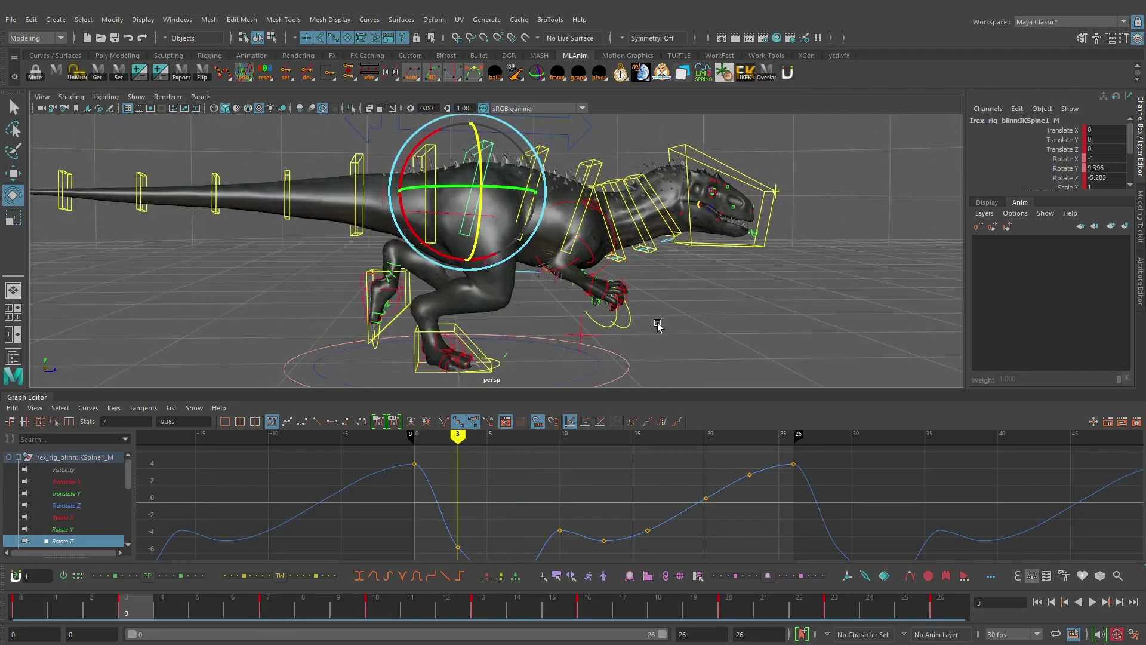
{"action": "key", "text": "period"}
{"action": "key", "text": "period"}
{"action": "key", "text": "comma"}
{"action": "key", "text": "comma"}
{"action": "left_click_drag", "start_coordinate": [659, 327], "coordinate": [525, 204], "text": "alt"}
{"action": "key", "text": "comma"}
{"action": "key", "text": "period"}
{"action": "key", "text": "period"}
{"action": "left_click_drag", "start_coordinate": [435, 255], "coordinate": [492, 289], "text": "alt"}
{"action": "key", "text": "comma"}
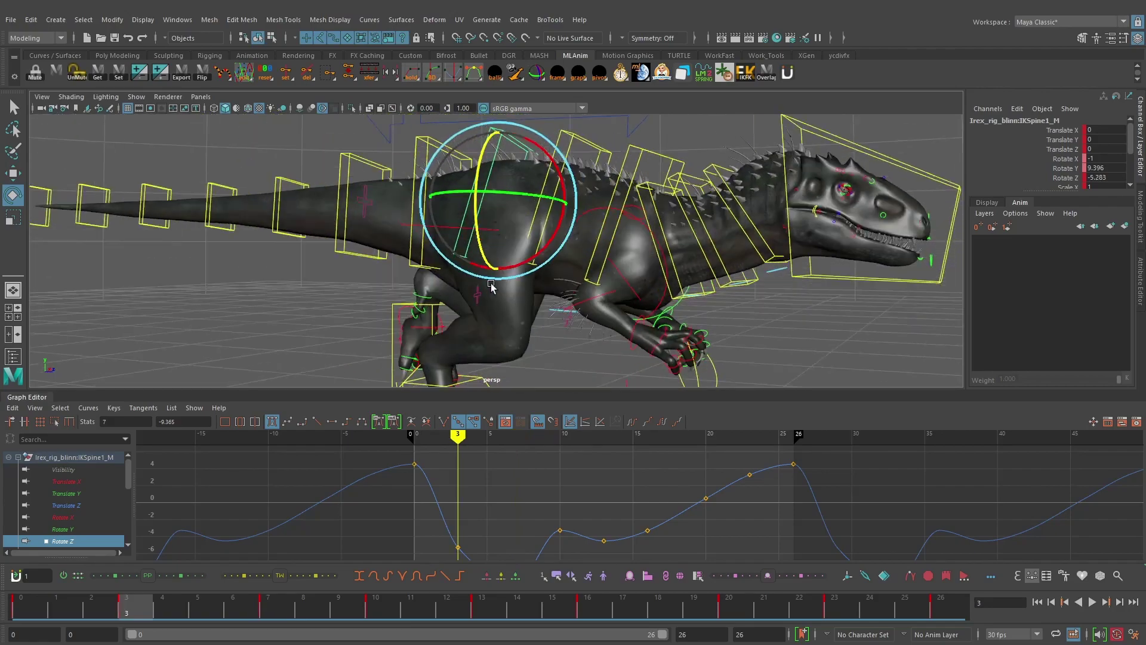
- Delete the hip control's Rotate Z key on frame 10
{"action": "key", "text": "period"}
{"action": "scroll", "coordinate": [663, 315], "scroll_direction": "down", "scroll_amount": 3}
{"action": "key", "text": "period"}
{"action": "key", "text": "period"}
{"action": "left_click_drag", "start_coordinate": [663, 315], "coordinate": [472, 398], "text": "alt"}
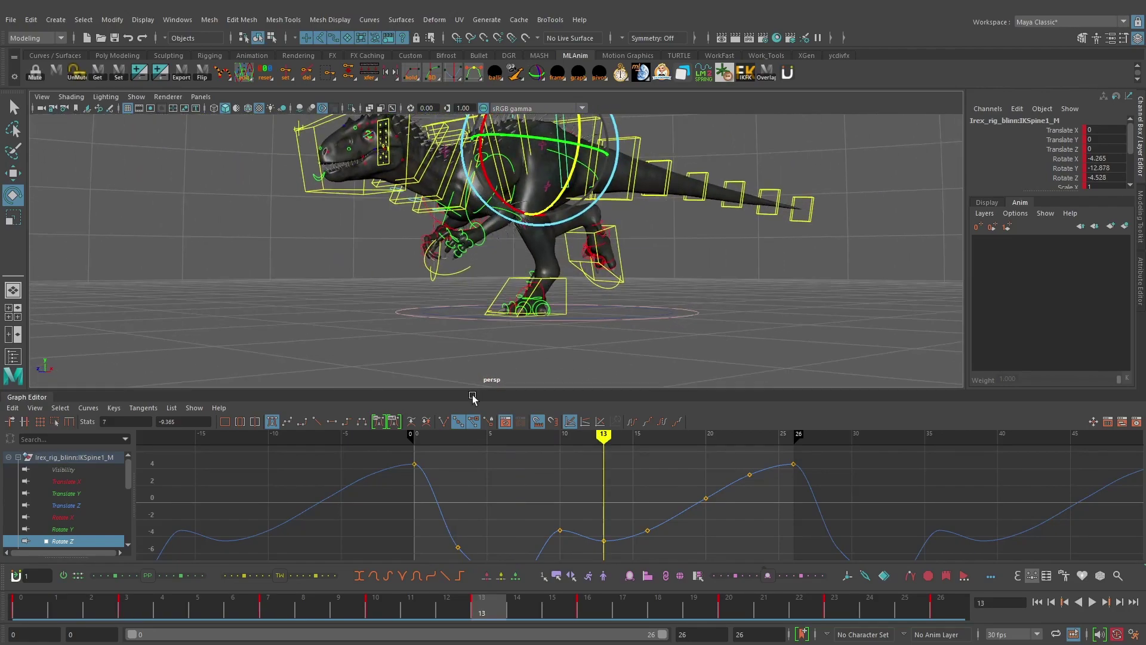
{"action": "left_click", "coordinate": [611, 539]}
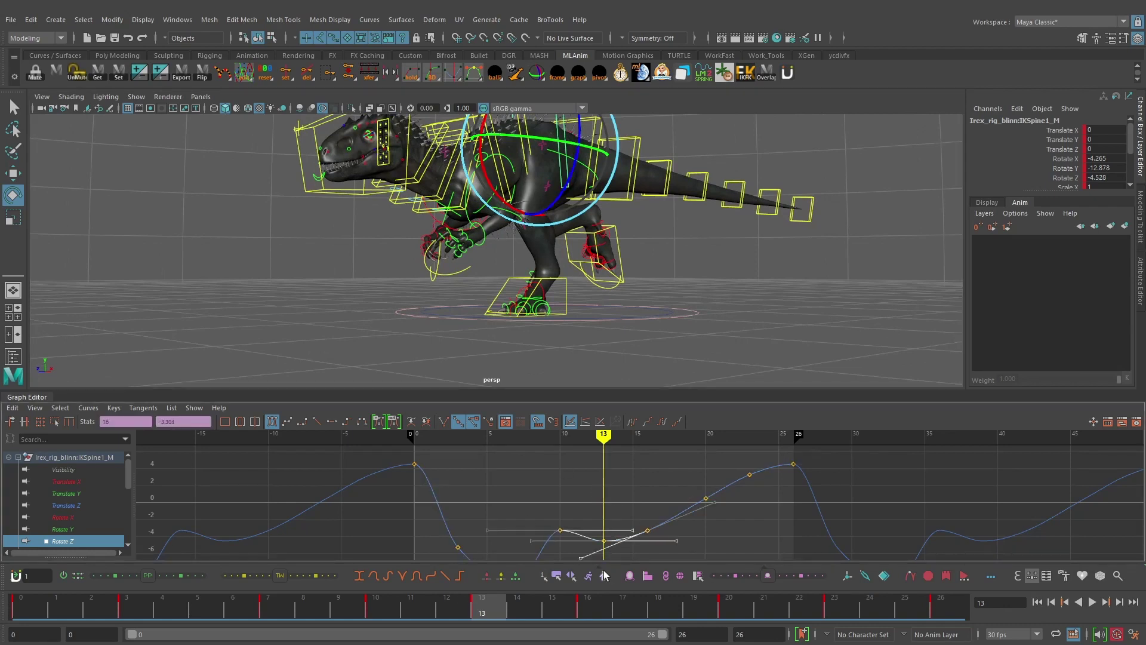
{"action": "left_click", "coordinate": [577, 487]}
{"action": "middle_click_drag", "start_coordinate": [578, 487], "coordinate": [577, 464], "text": "alt"}
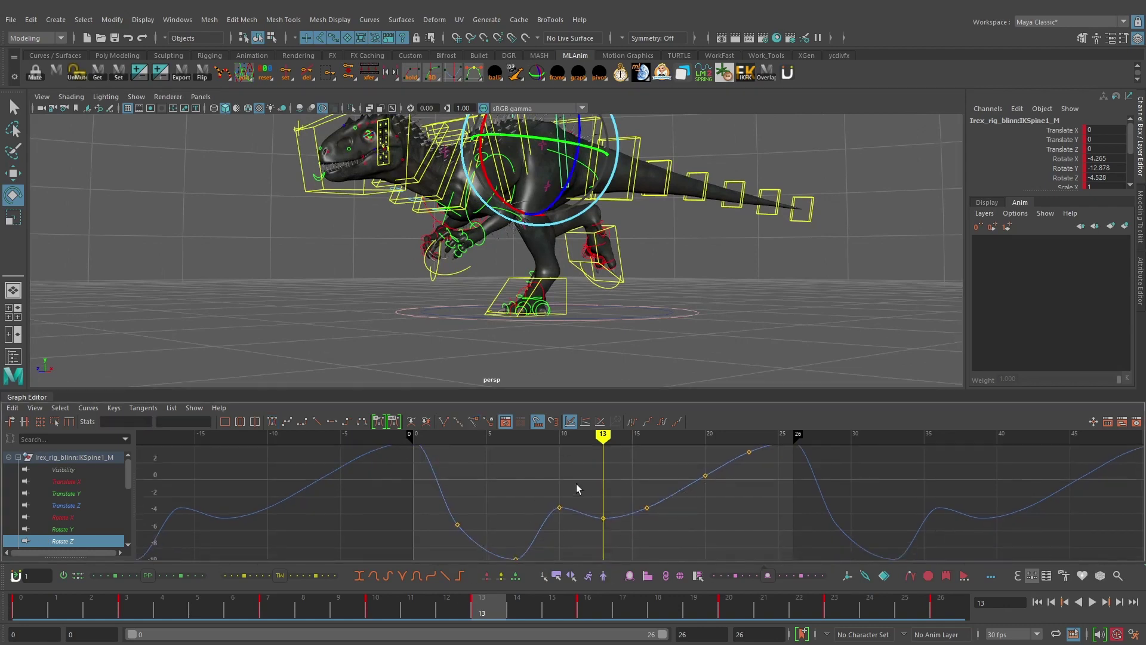
{"action": "left_click", "coordinate": [385, 618]}
{"action": "key", "text": "Delete"}
{"action": "middle_click_drag", "start_coordinate": [621, 489], "coordinate": [583, 505], "text": "alt"}
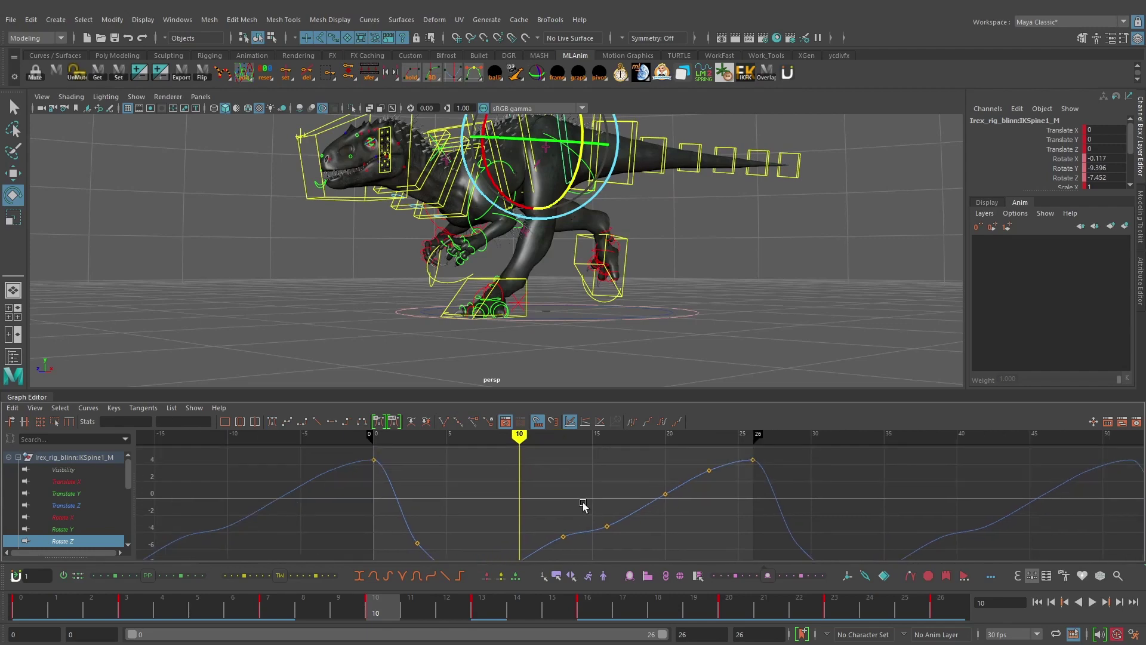
- Step through the key poses up to frame 13 and examine the hip tilt against the Rotate Z curve
{"action": "key", "text": "comma"}
{"action": "key", "text": "comma"}
{"action": "scroll", "coordinate": [582, 503], "scroll_direction": "down", "scroll_amount": 4}
{"action": "key", "text": "period"}
{"action": "key", "text": "period"}
{"action": "key", "text": "period"}
{"action": "scroll", "coordinate": [586, 497], "scroll_direction": "up", "scroll_amount": 3}
{"action": "right_click_drag", "start_coordinate": [581, 260], "coordinate": [595, 290], "text": "alt"}
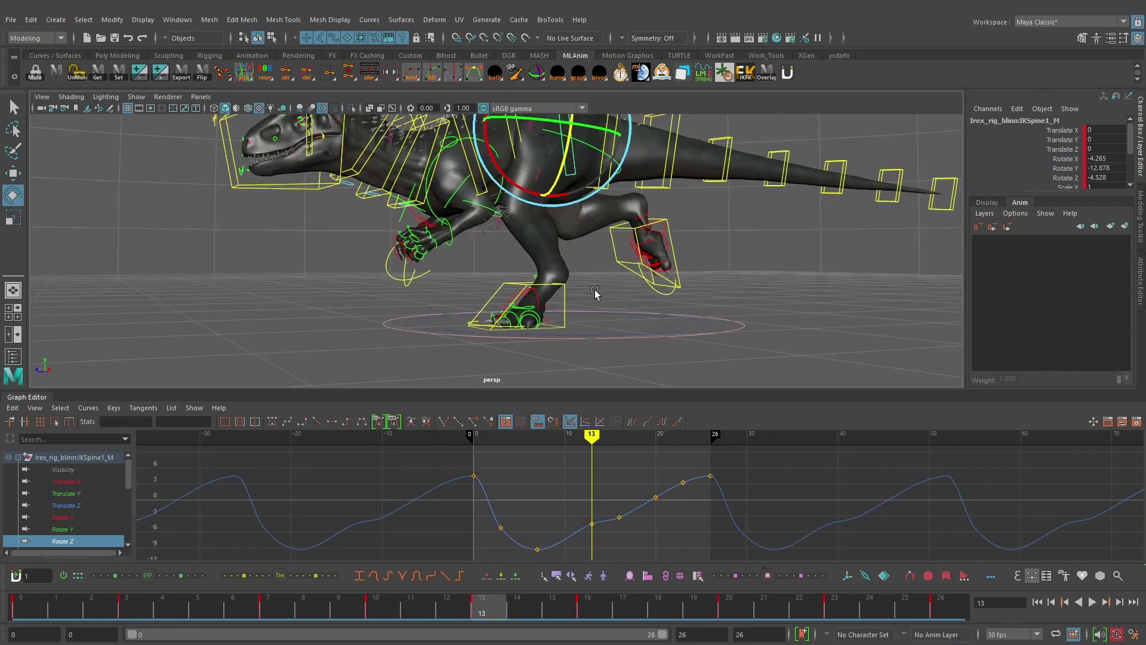
{"action": "left_click_drag", "start_coordinate": [622, 300], "coordinate": [613, 305], "text": "alt"}
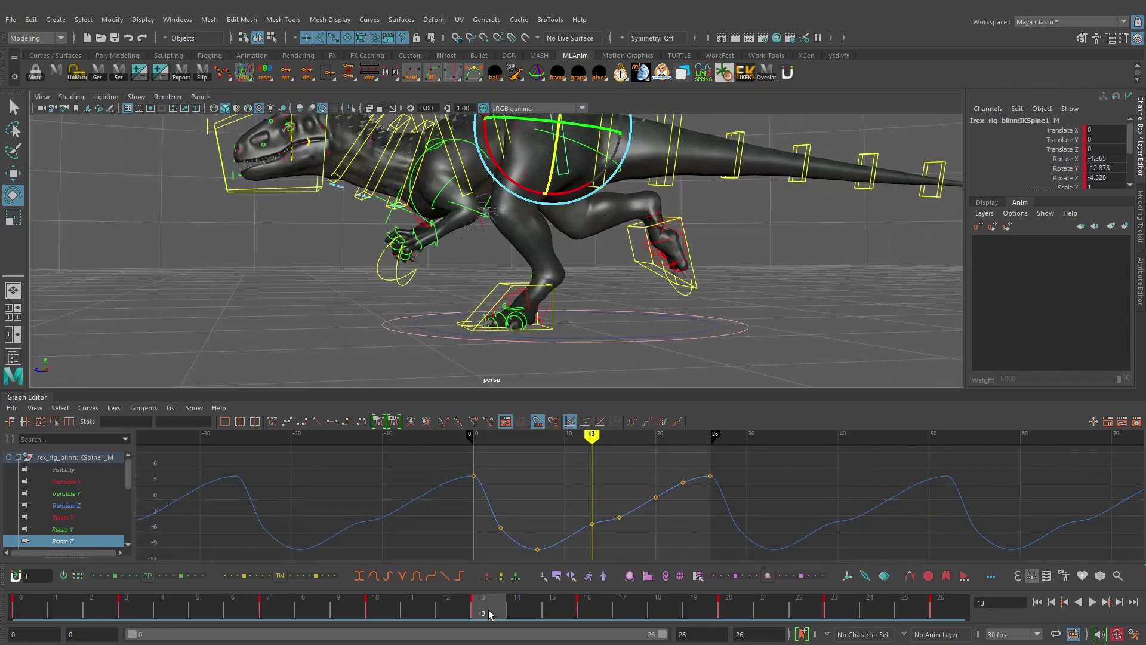
{"action": "scroll", "coordinate": [612, 498], "scroll_direction": "down", "scroll_amount": 1}
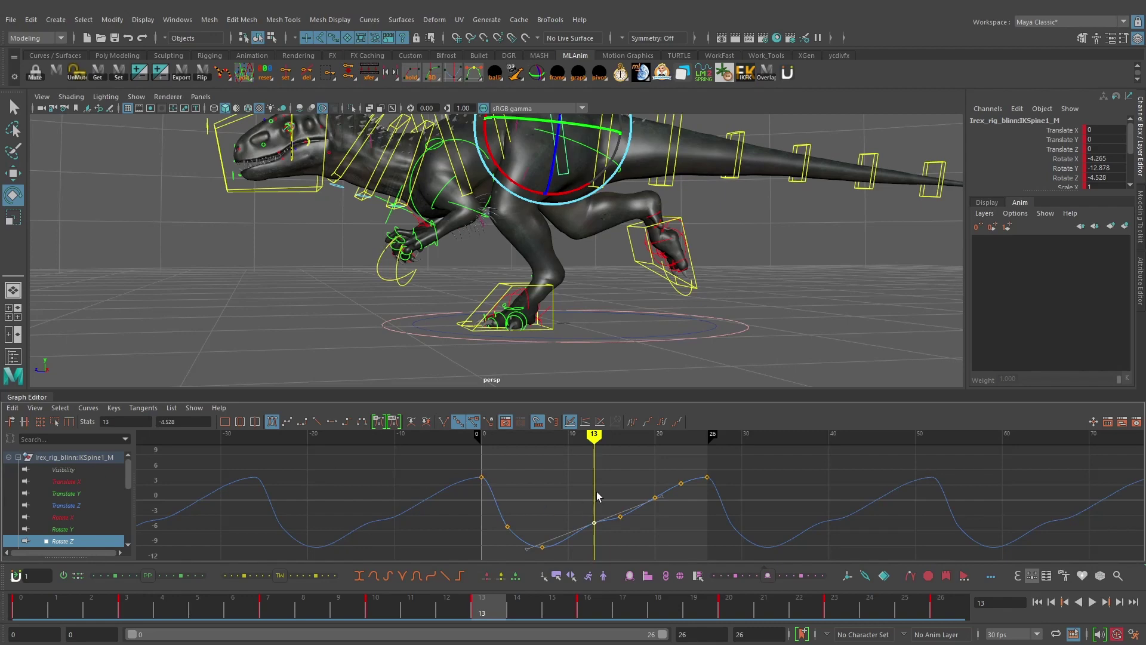
{"action": "middle_click_drag", "start_coordinate": [596, 492], "coordinate": [532, 471], "text": "alt"}
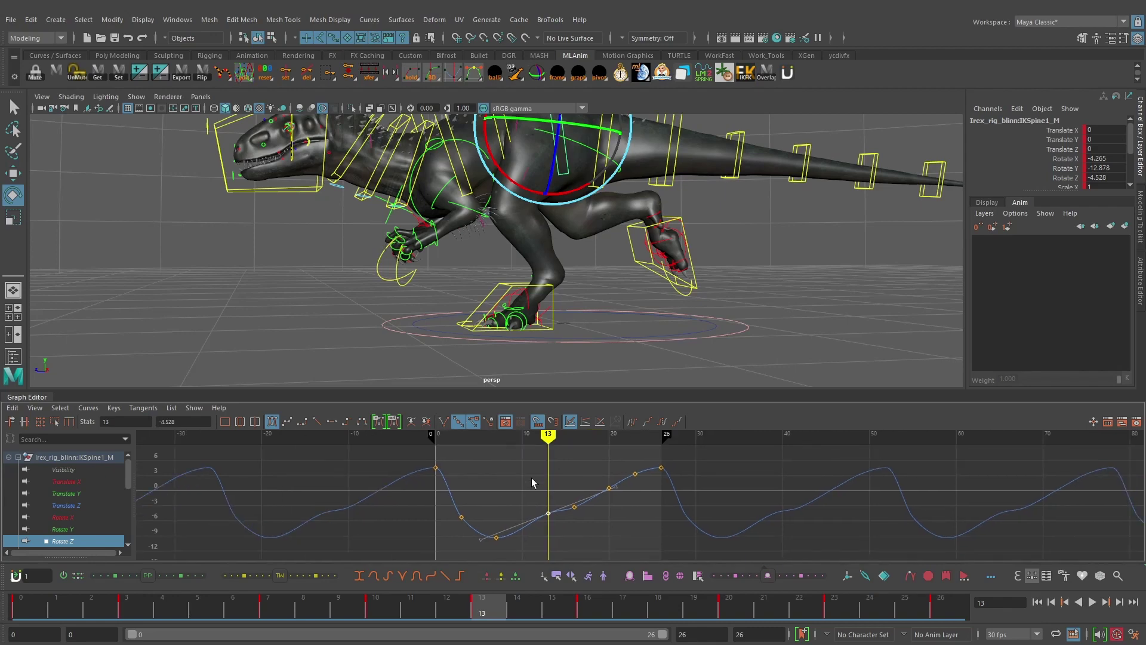
- Set the hip control's Rotate Z key on frame 16 to 5.283, the inverse of the frame 3 value
{"action": "key", "text": "period"}
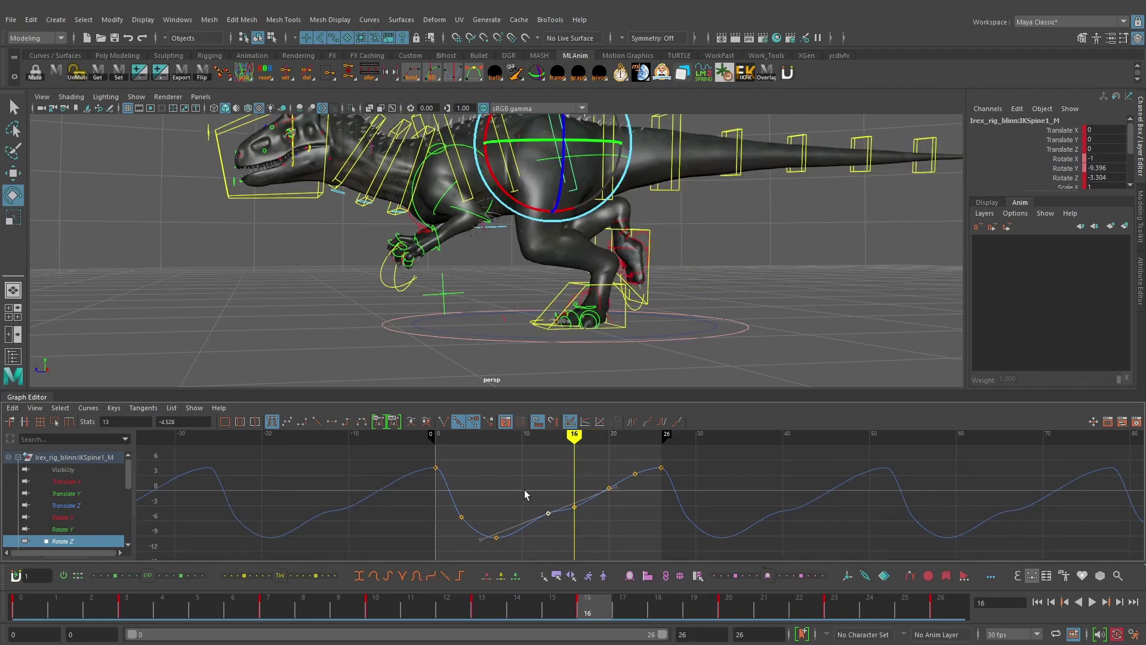
{"action": "left_click", "coordinate": [524, 489]}
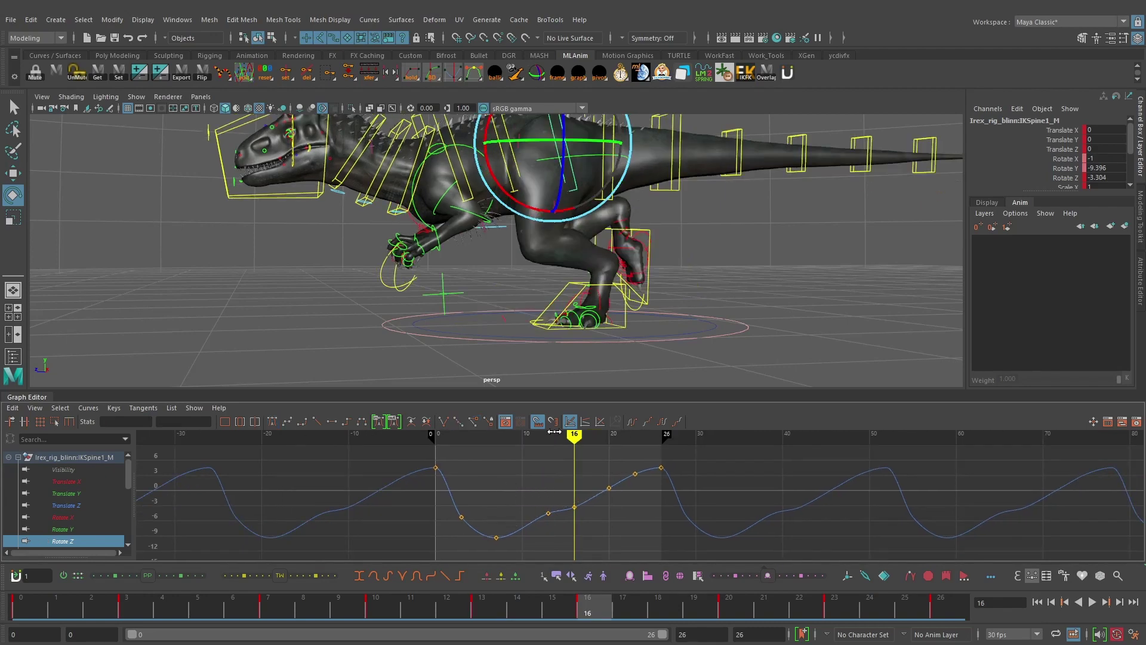
{"action": "scroll", "coordinate": [599, 235], "scroll_direction": "up", "scroll_amount": 4}
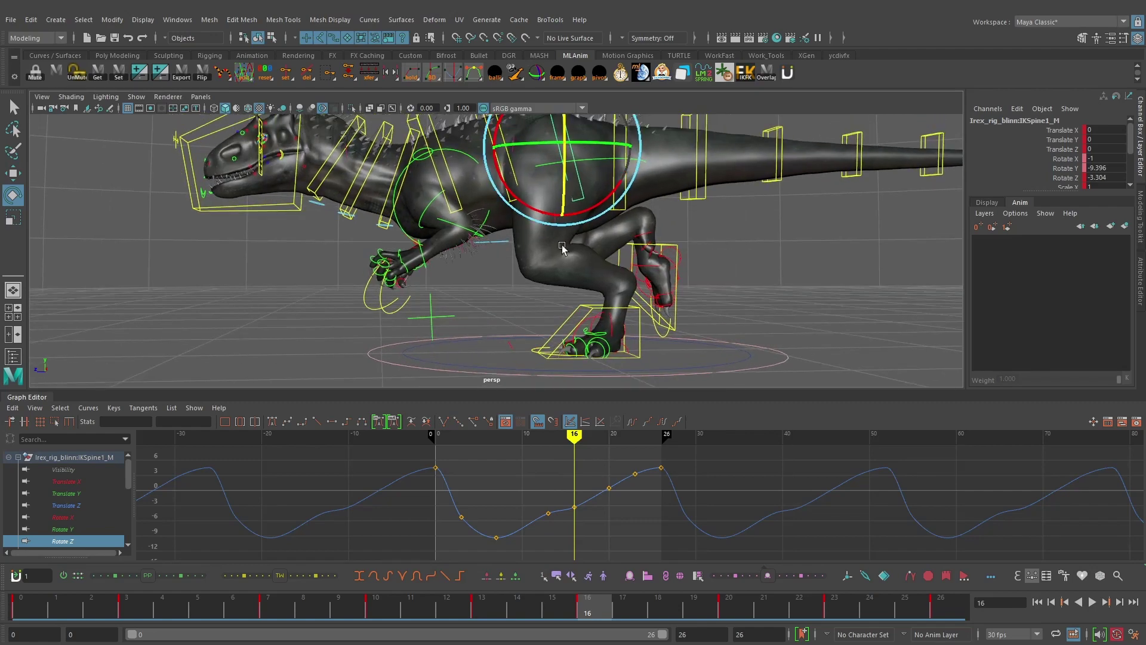
{"action": "left_click_drag", "start_coordinate": [475, 490], "coordinate": [450, 530]}
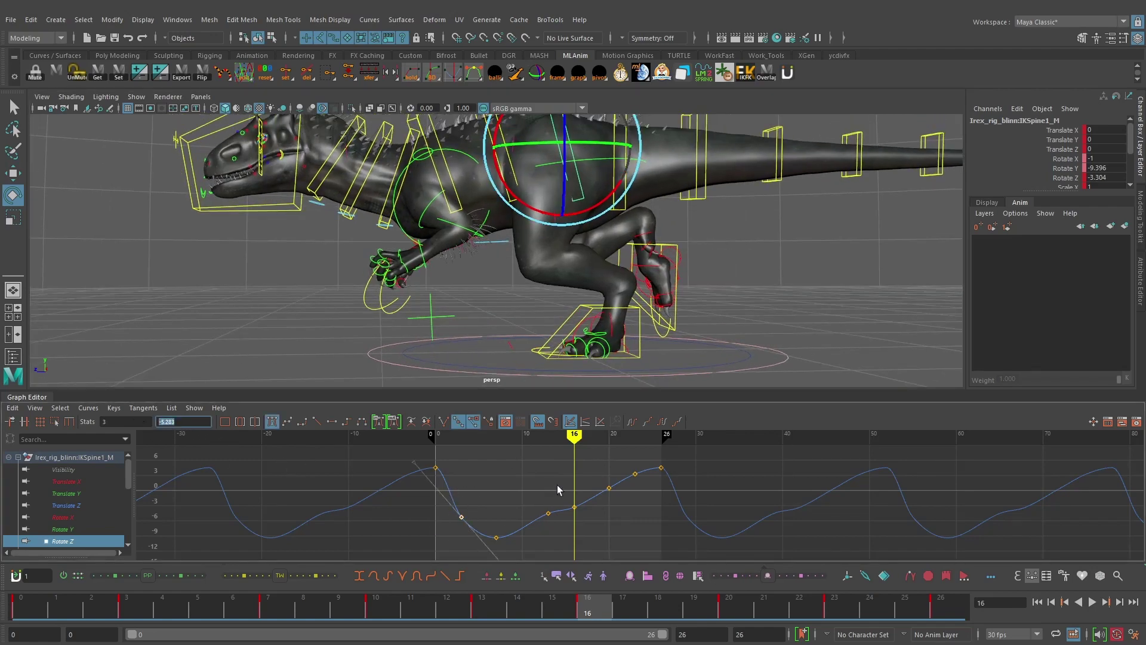
{"action": "left_click_drag", "start_coordinate": [559, 487], "coordinate": [584, 525]}
{"action": "key", "text": "Return"}
- Compare the hip tilt on frame 16 with the neighbouring key poses from behind and from the side
{"action": "key", "text": "period"}
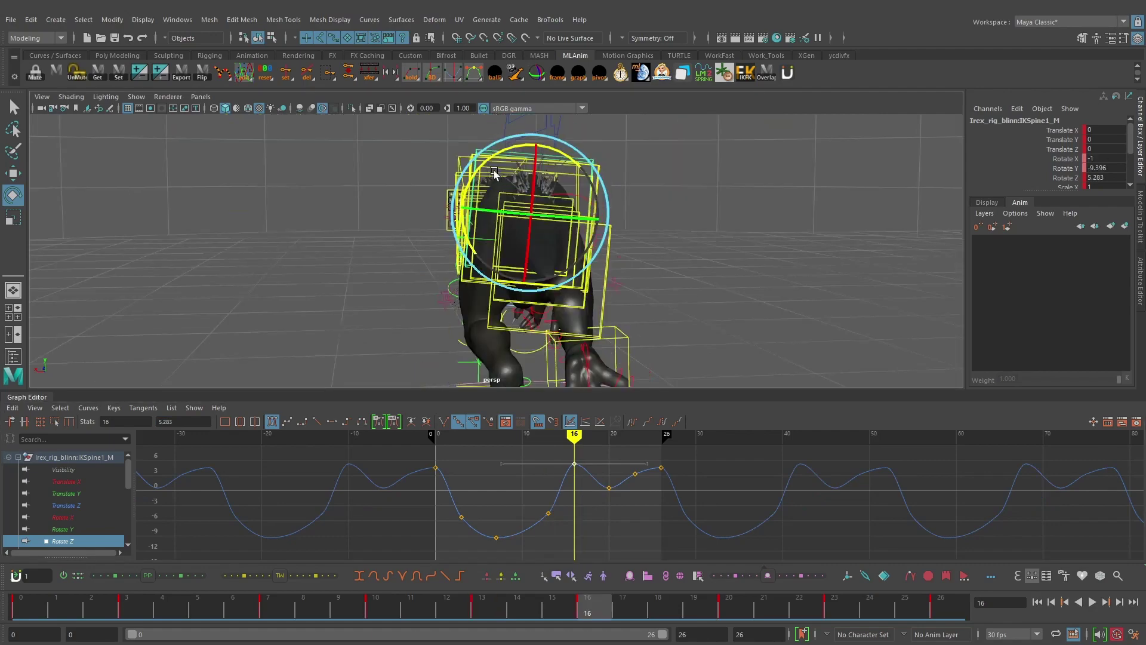
{"action": "key", "text": "comma"}
{"action": "key", "text": "period"}
{"action": "left_click_drag", "start_coordinate": [500, 170], "coordinate": [591, 236], "text": "alt"}
{"action": "left_click_drag", "start_coordinate": [515, 245], "coordinate": [573, 259]}
{"action": "key", "text": "ctrl+z"}
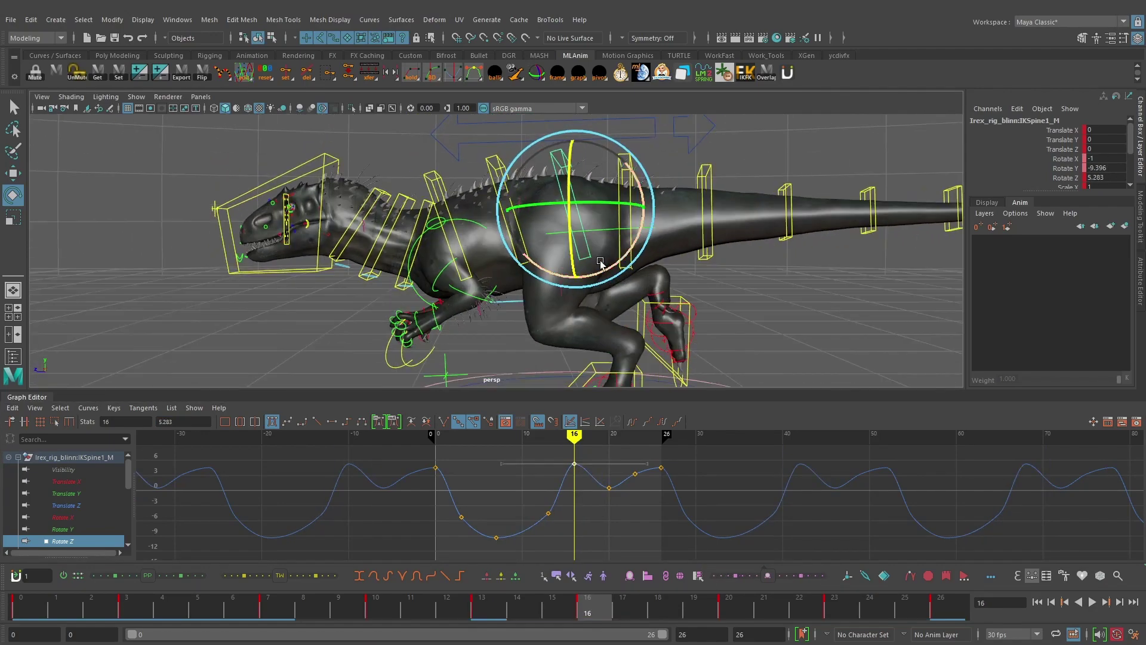
{"action": "middle_click_drag", "start_coordinate": [599, 258], "coordinate": [552, 218], "text": "alt"}
{"action": "key", "text": "comma"}
{"action": "key", "text": "period"}
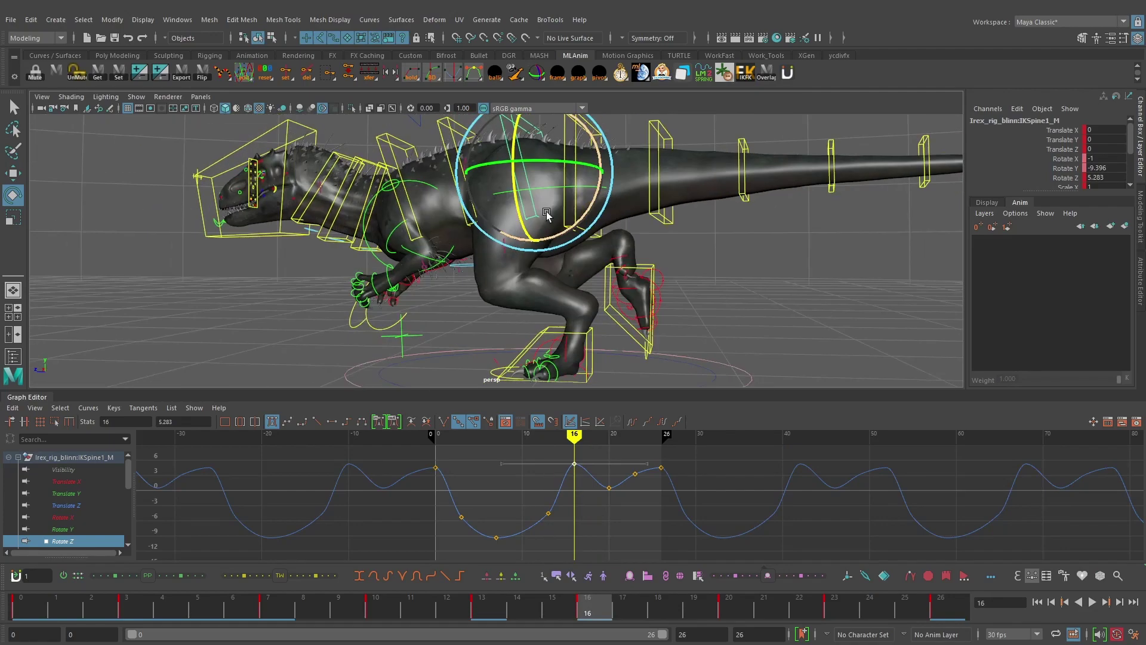
- Set the hip control's Rotate Z key on frame 20 to 9.365, the inverse of the frame 7 value
{"action": "key", "text": "comma"}
{"action": "key", "text": "period"}
{"action": "key", "text": "period"}
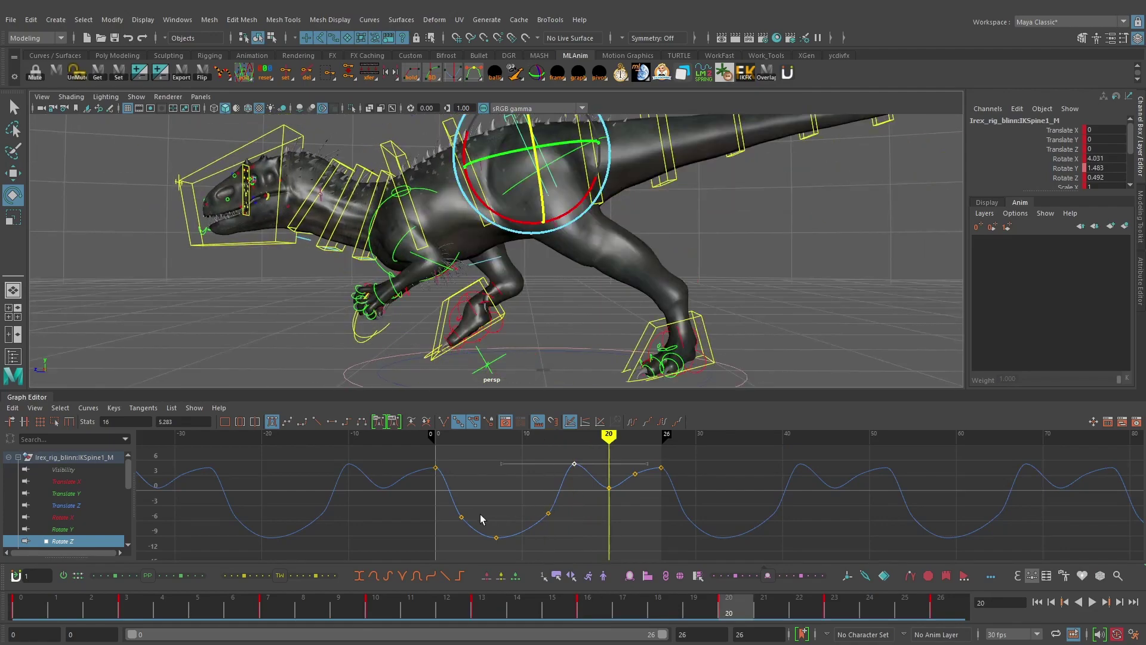
{"action": "left_click_drag", "start_coordinate": [508, 506], "coordinate": [487, 567]}
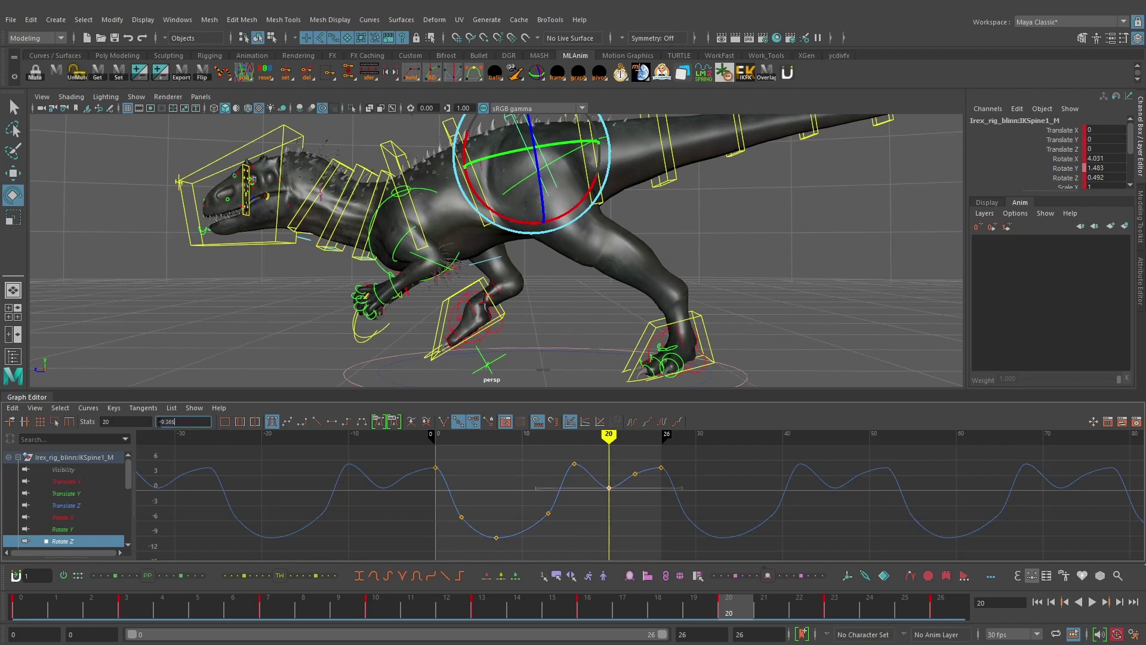
{"action": "key", "text": "Return"}
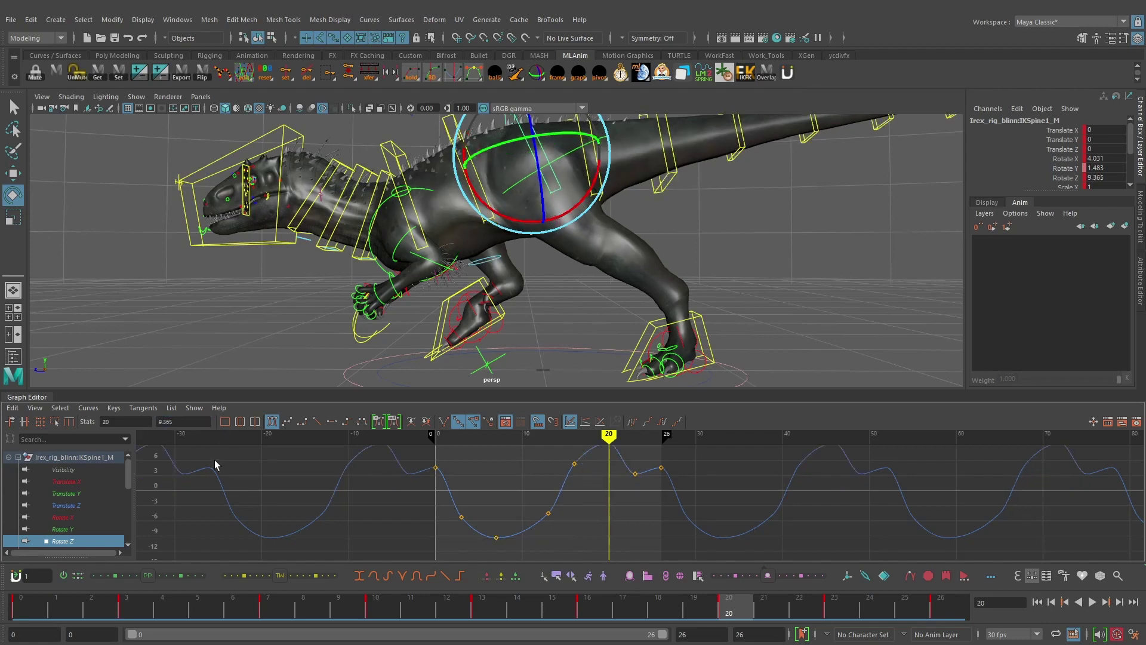
- Delete the hip control's Rotate Z key on frame 23 and adjust the tangents of the frame 0 and 26 keys for a smooth loop
{"action": "key", "text": "Delete"}
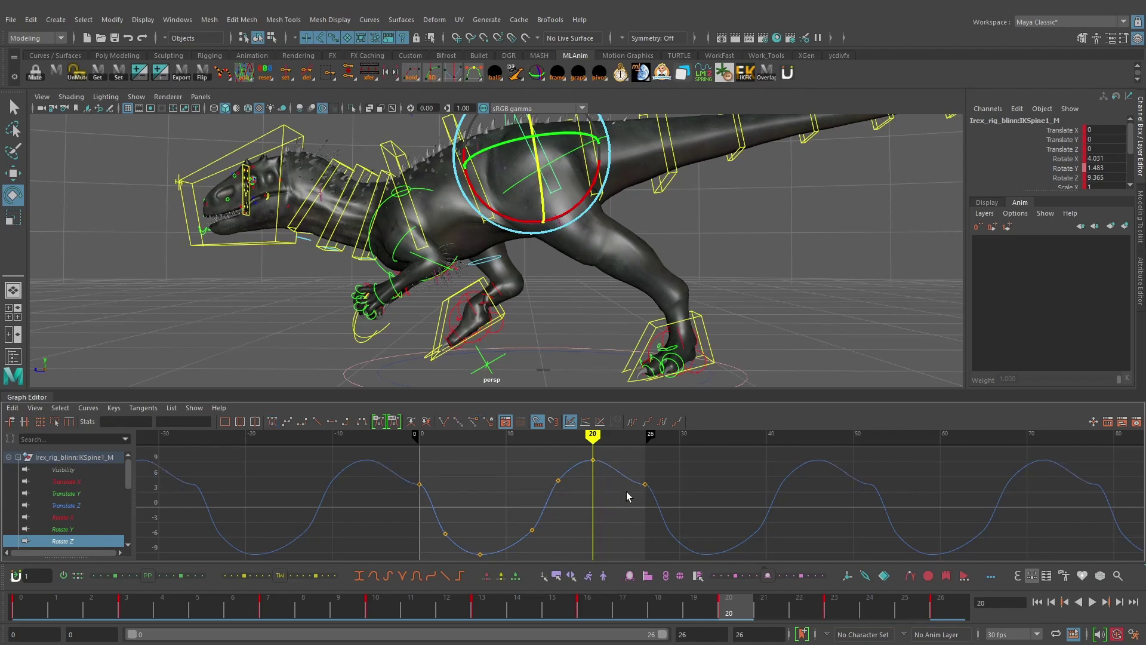
{"action": "left_click", "coordinate": [830, 607]}
{"action": "left_click", "coordinate": [645, 484]}
{"action": "scroll", "coordinate": [647, 472], "scroll_direction": "up", "scroll_amount": 3}
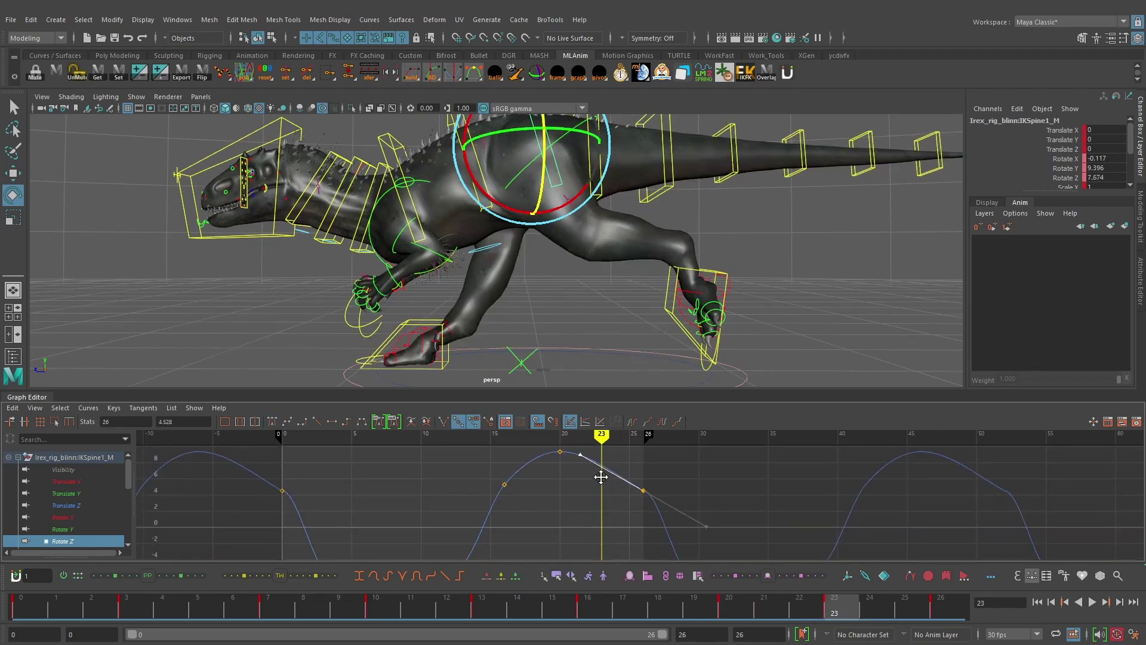
{"action": "middle_click_drag", "start_coordinate": [388, 489], "coordinate": [434, 466], "text": "alt"}
{"action": "left_click", "coordinate": [328, 469]}
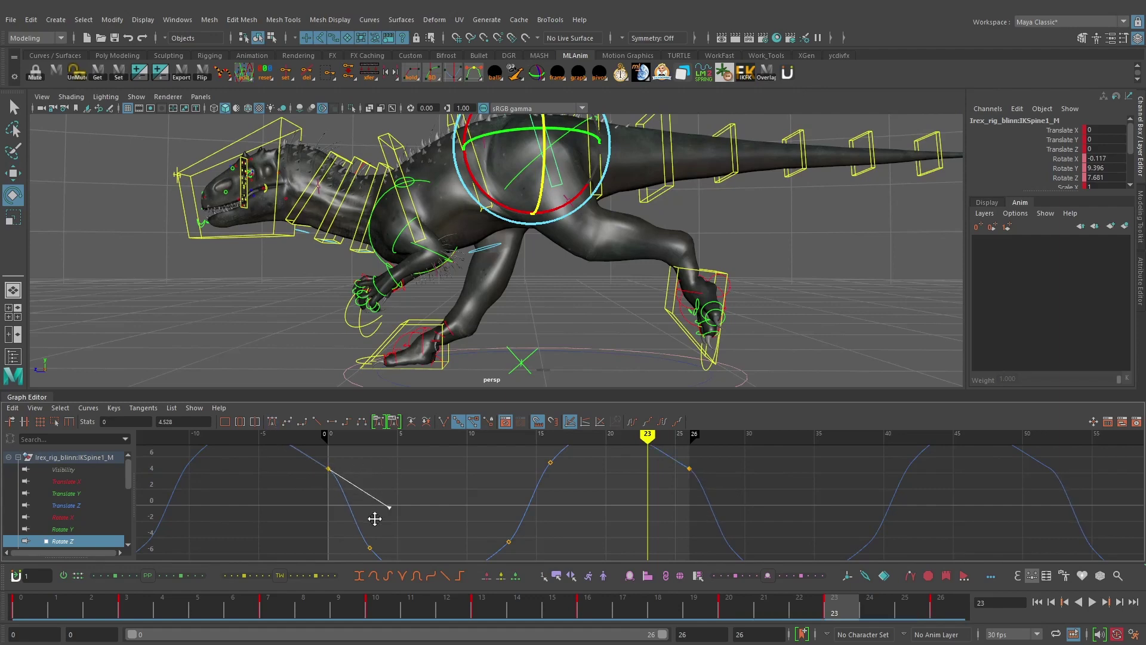
{"action": "left_click", "coordinate": [689, 469]}
{"action": "middle_click_drag", "start_coordinate": [675, 504], "coordinate": [675, 527], "text": "alt"}
{"action": "left_click", "coordinate": [627, 456]}
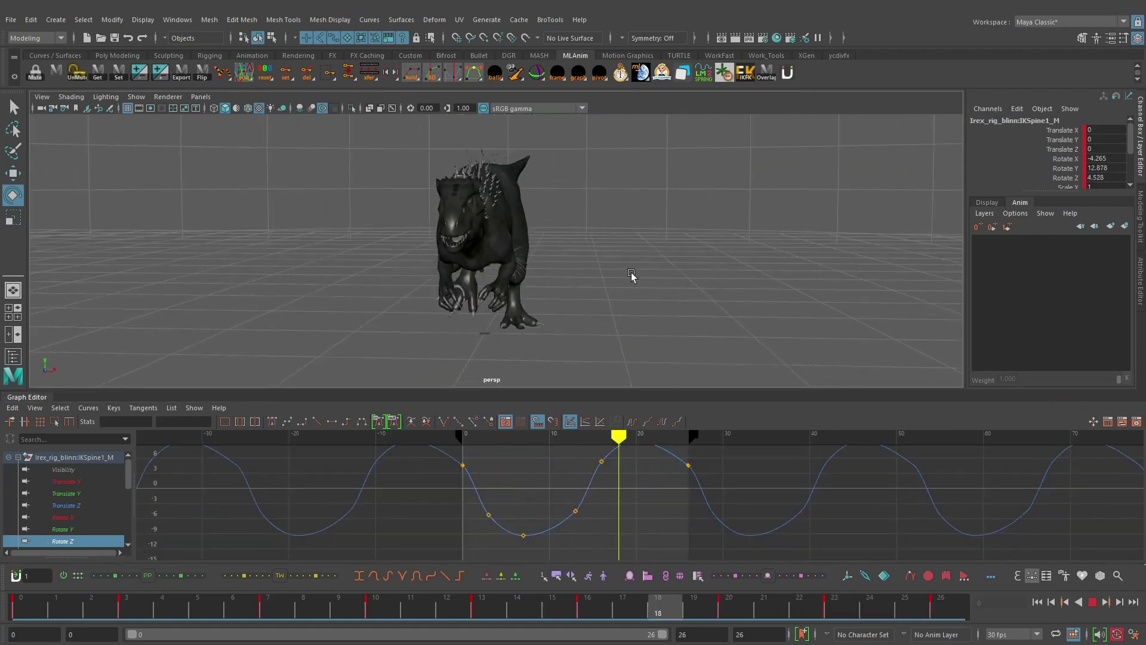
- Play the run cycle and review the hip motion from the front and a three-quarter angle
{"action": "left_click_drag", "start_coordinate": [632, 274], "coordinate": [238, 299], "text": "alt"}
{"action": "left_click_drag", "start_coordinate": [456, 268], "coordinate": [549, 263], "text": "alt"}
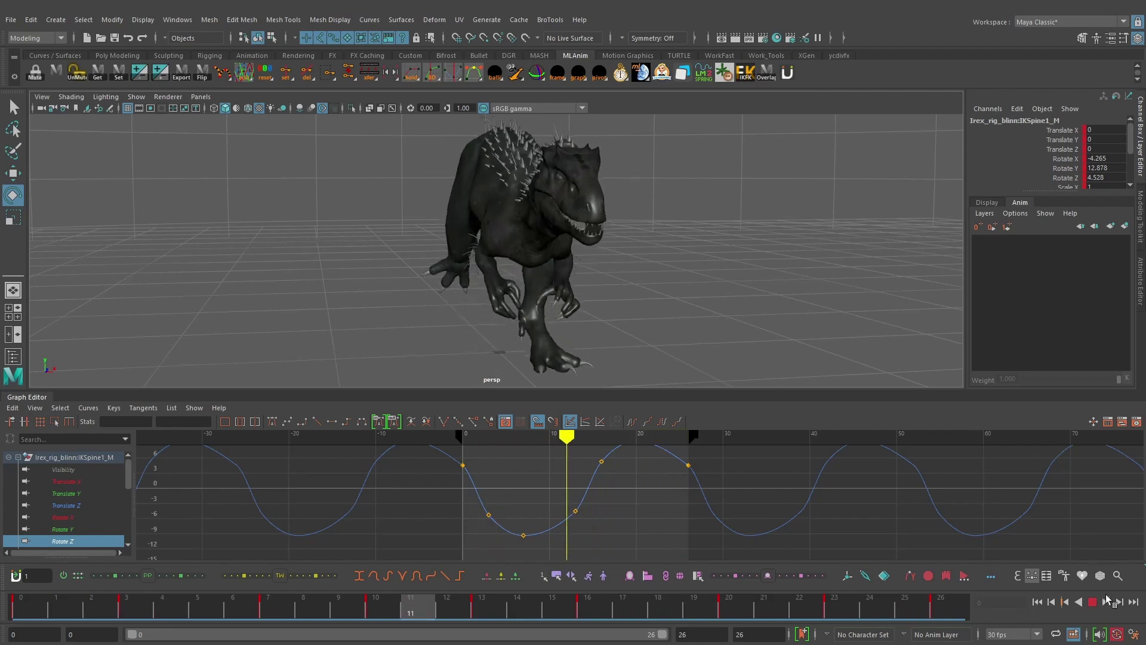
{"action": "key", "text": "alt+v"}
- Step through the key poses from frame 0 to frame 23 and compare the hip tilt from the side and front
{"action": "left_click_drag", "start_coordinate": [328, 609], "coordinate": [1, 609]}
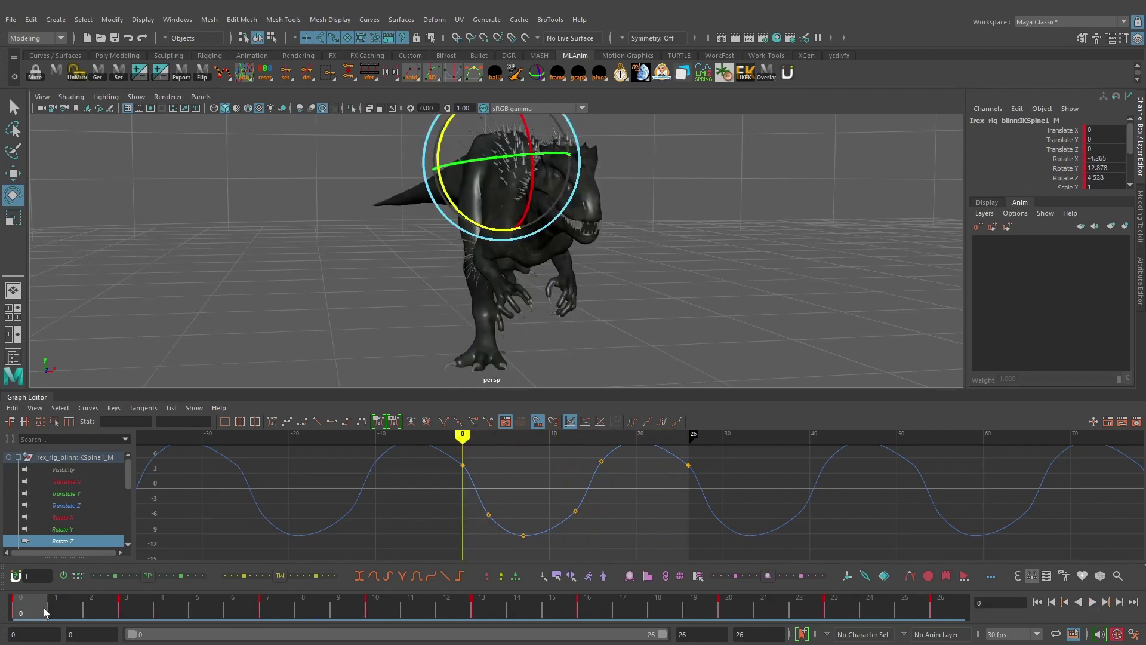
{"action": "left_click", "coordinate": [488, 514]}
{"action": "key", "text": "w"}
{"action": "middle_click_drag", "start_coordinate": [517, 477], "coordinate": [473, 432], "text": "shift"}
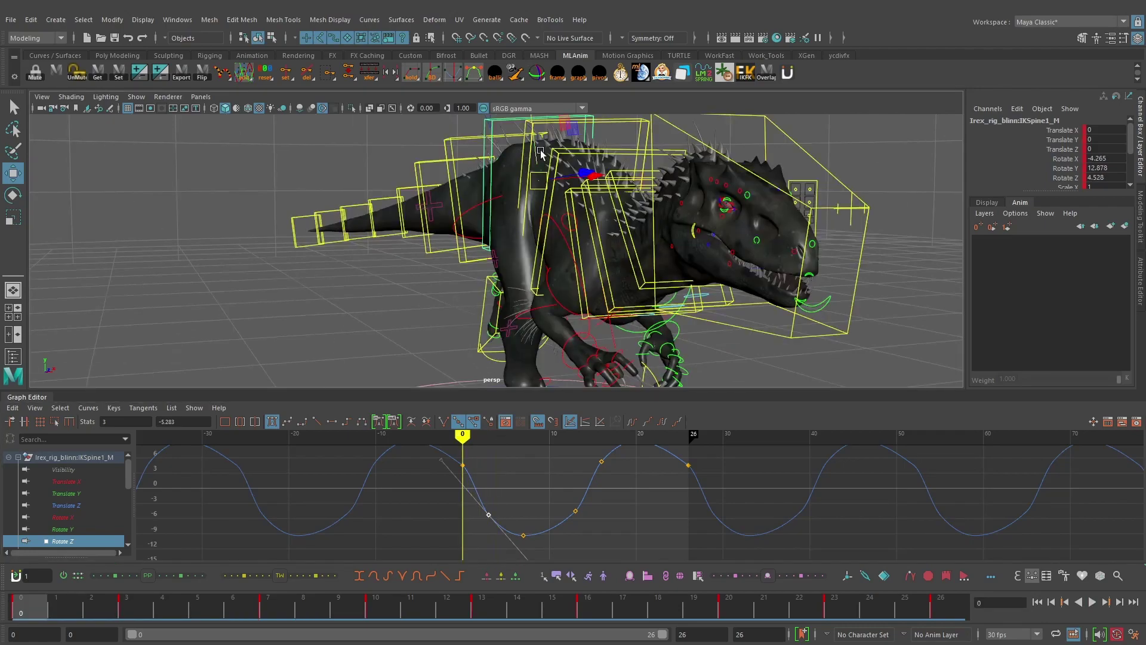
{"action": "key", "text": "period"}
{"action": "key", "text": "comma"}
{"action": "key", "text": "period"}
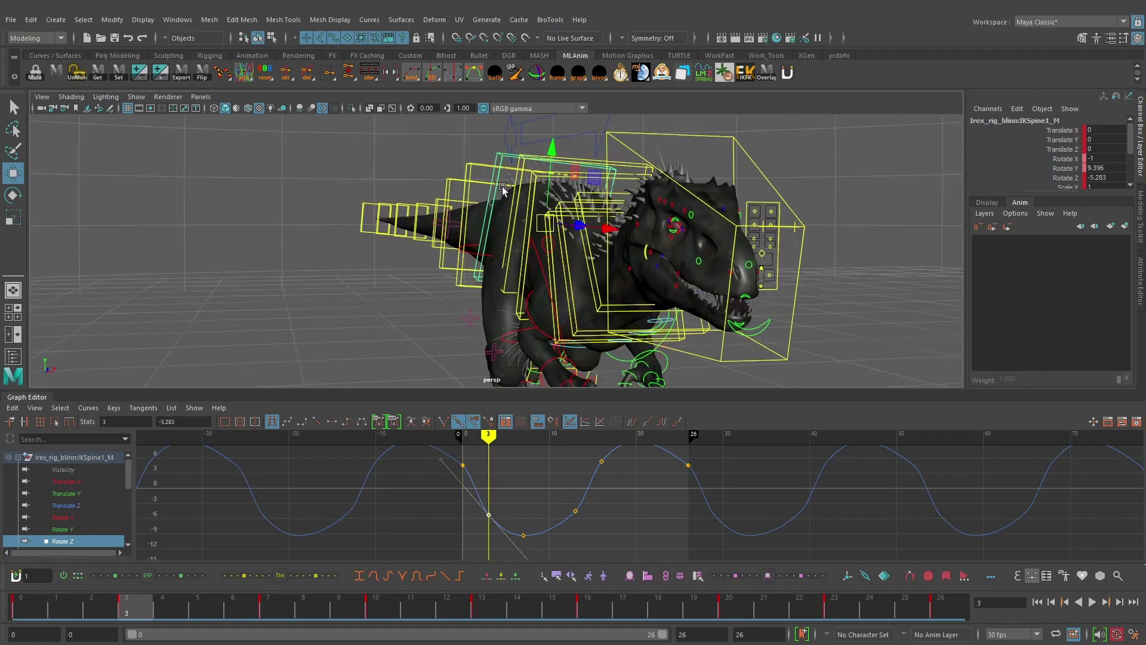
{"action": "key", "text": "comma"}
{"action": "key", "text": "period"}
{"action": "key", "text": "period"}
{"action": "key", "text": "period"}
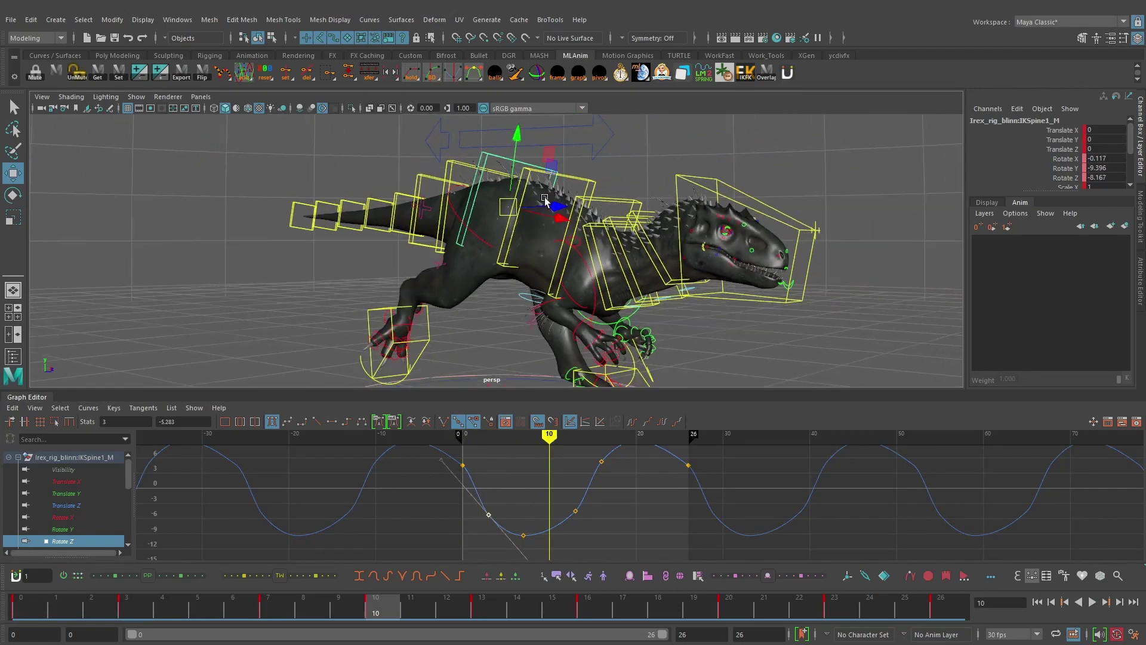
{"action": "key", "text": "period"}
{"action": "key", "text": "period"}
{"action": "key", "text": "period"}
{"action": "key", "text": "period"}
{"action": "left_click_drag", "start_coordinate": [605, 203], "coordinate": [454, 222], "text": "alt"}
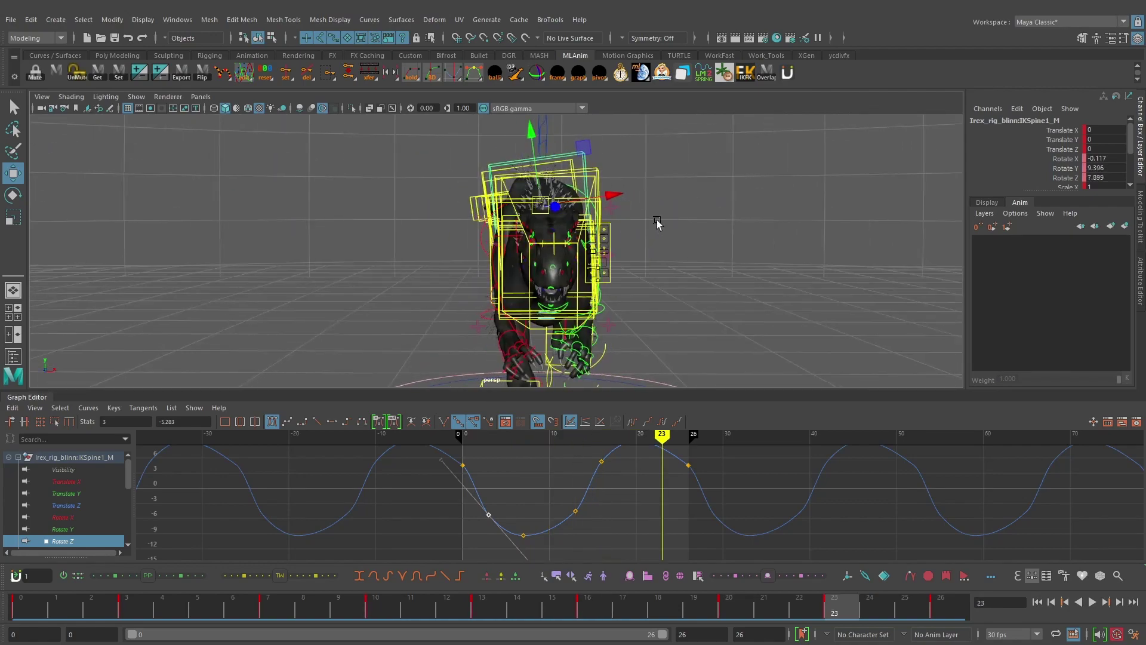
{"action": "key", "text": "comma"}
{"action": "key", "text": "comma"}
- Play the run cycle with the rig controls shown and examine the hip and tail motion from the side and front
{"action": "left_click", "coordinate": [1092, 601]}
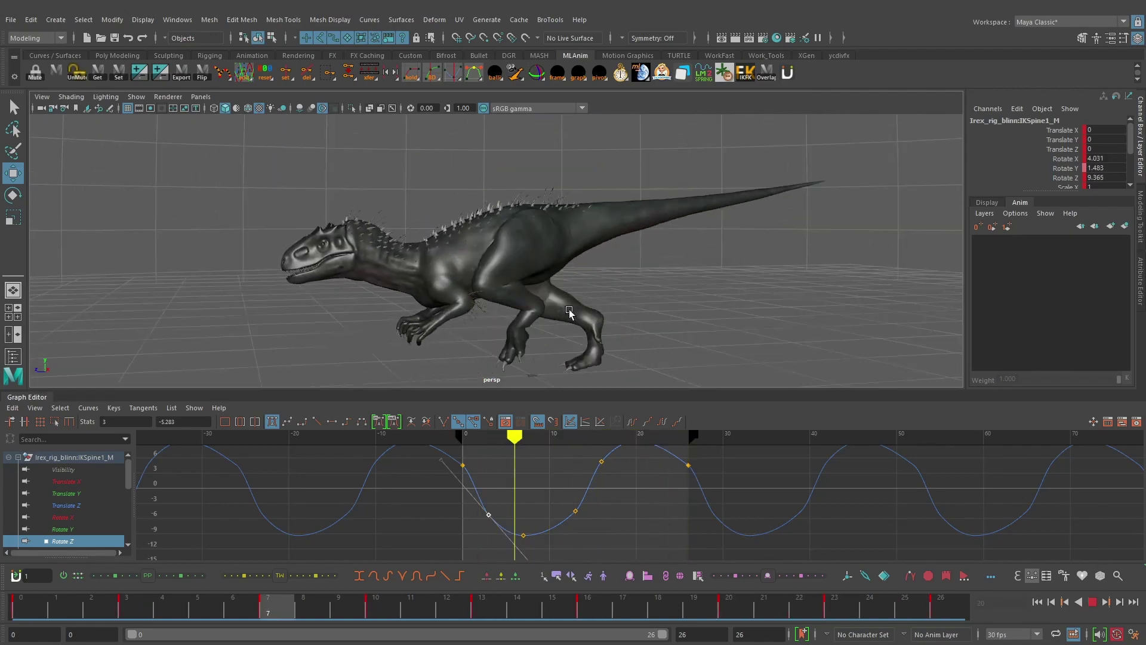
{"action": "left_click_drag", "start_coordinate": [507, 302], "coordinate": [550, 274], "text": "alt"}
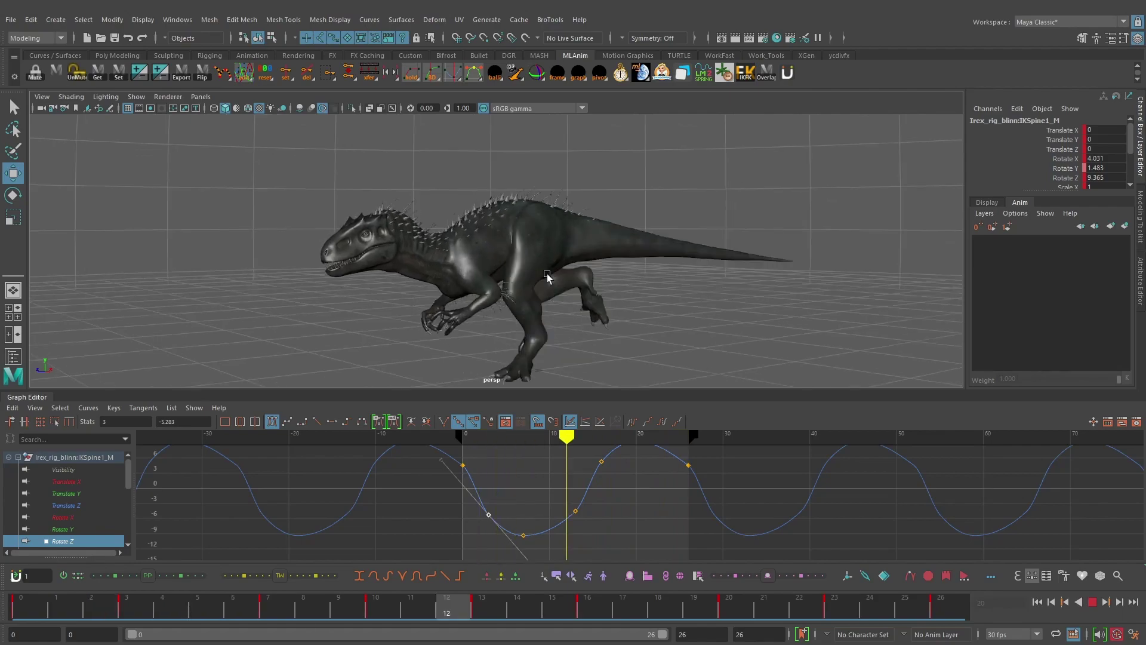
{"action": "key", "text": "alt+1"}
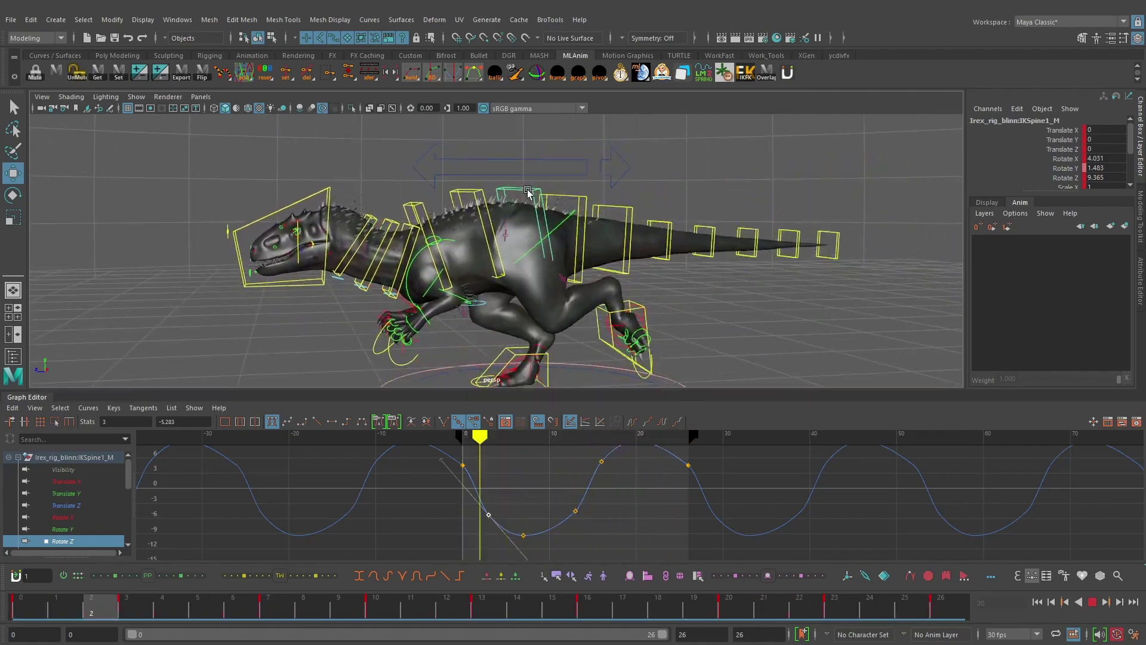
{"action": "middle_click_drag", "start_coordinate": [580, 330], "coordinate": [583, 240], "text": "alt"}
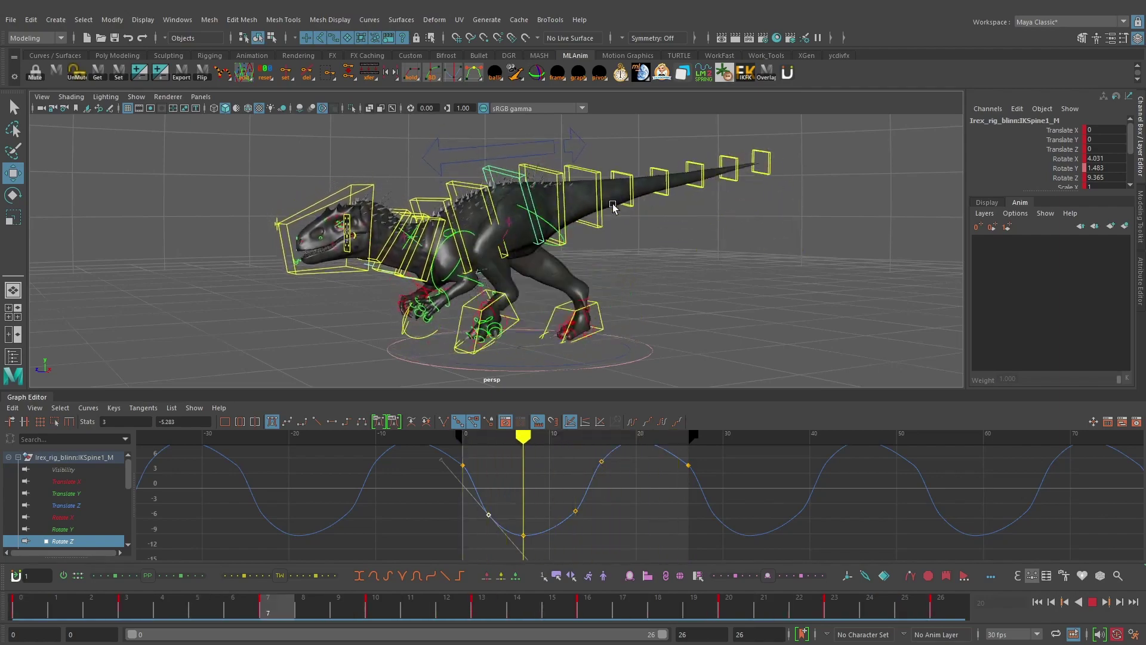
{"action": "left_click_drag", "start_coordinate": [614, 220], "coordinate": [641, 148], "text": "alt"}
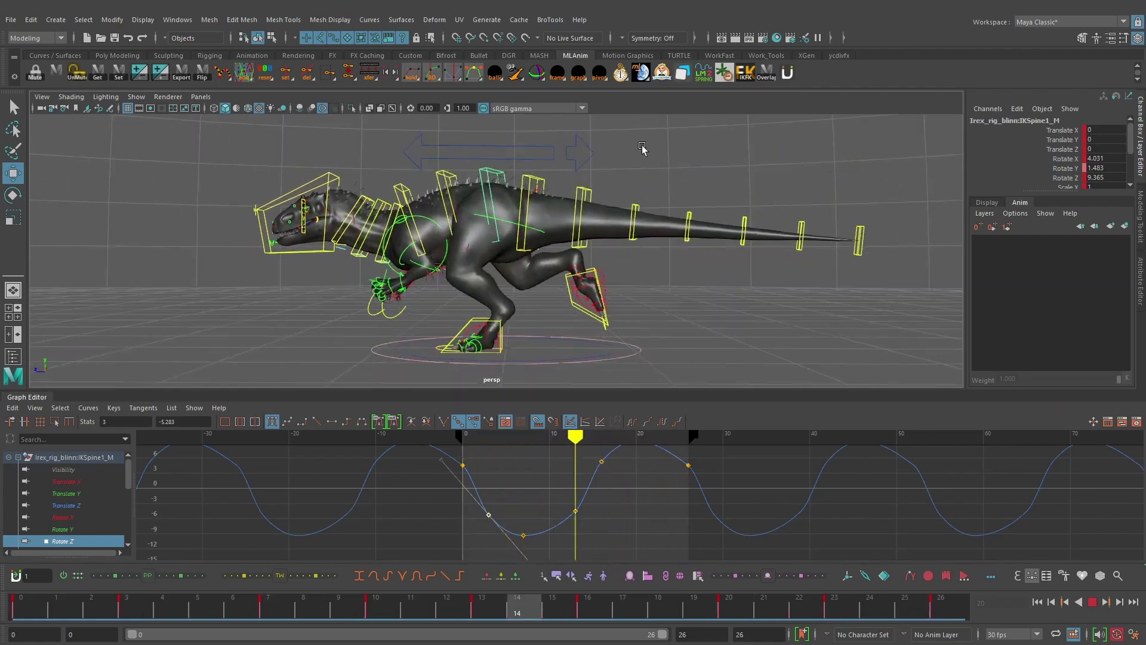
{"action": "left_click_drag", "start_coordinate": [447, 202], "coordinate": [419, 211], "text": "alt"}
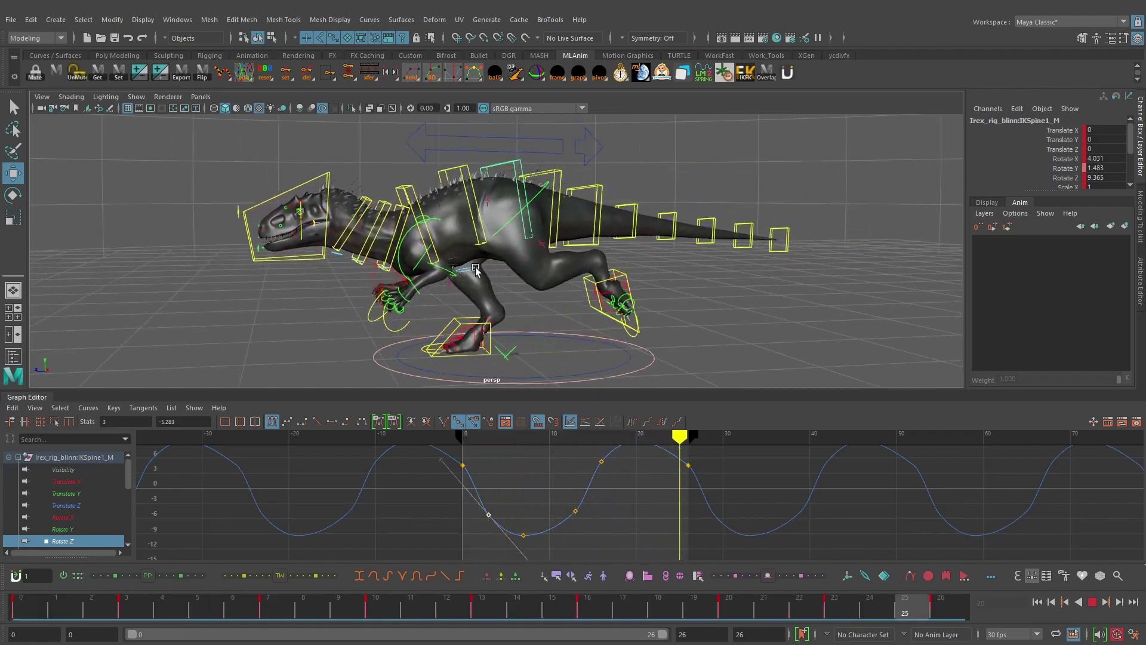
{"action": "left_click_drag", "start_coordinate": [475, 268], "coordinate": [655, 310], "text": "alt"}
{"action": "scroll", "coordinate": [650, 300], "scroll_direction": "up", "scroll_amount": 3}
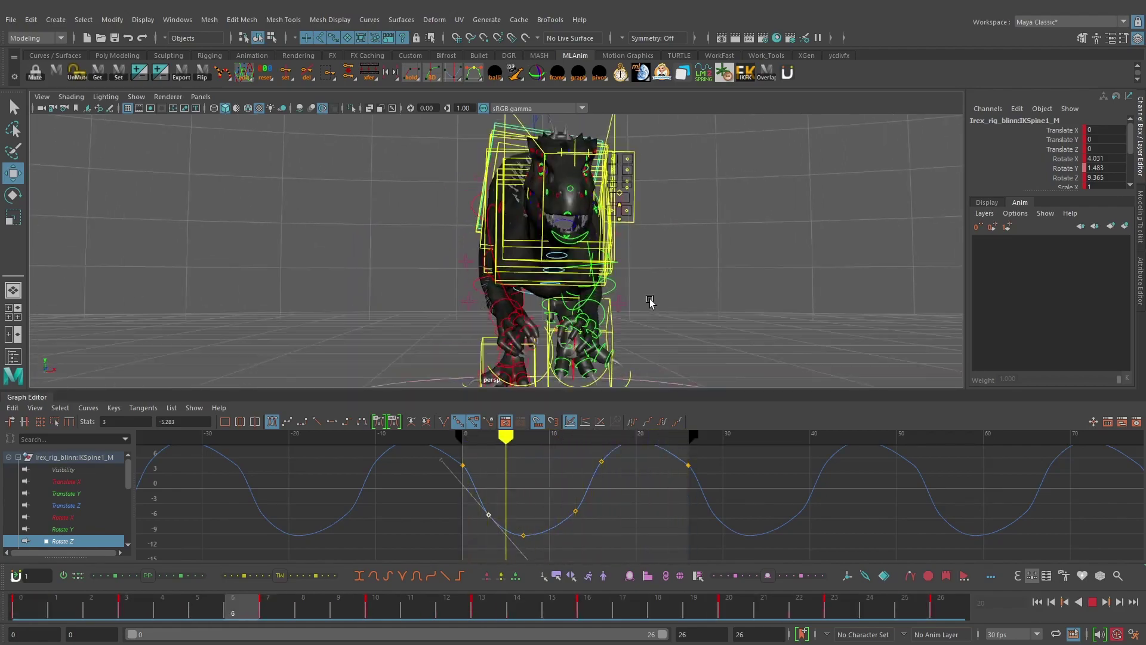
{"action": "middle_click_drag", "start_coordinate": [650, 300], "coordinate": [630, 259], "text": "alt"}
{"action": "left_click_drag", "start_coordinate": [629, 259], "coordinate": [655, 286], "text": "alt"}
{"action": "mouse_move", "coordinate": [537, 259]}
{"action": "left_mouse_down", "text": "alt"}
{"action": "mouse_move", "coordinate": [612, 260]}
{"action": "mouse_move", "coordinate": [714, 302]}
{"action": "mouse_move", "coordinate": [686, 317]}
{"action": "mouse_move", "coordinate": [547, 263]}
{"action": "mouse_move", "coordinate": [650, 269]}
{"action": "mouse_move", "coordinate": [531, 238]}
{"action": "mouse_move", "coordinate": [581, 261]}
{"action": "mouse_move", "coordinate": [550, 244]}
{"action": "left_mouse_up", "text": "alt"}
{"action": "scroll", "coordinate": [612, 256], "scroll_direction": "down", "scroll_amount": 3}
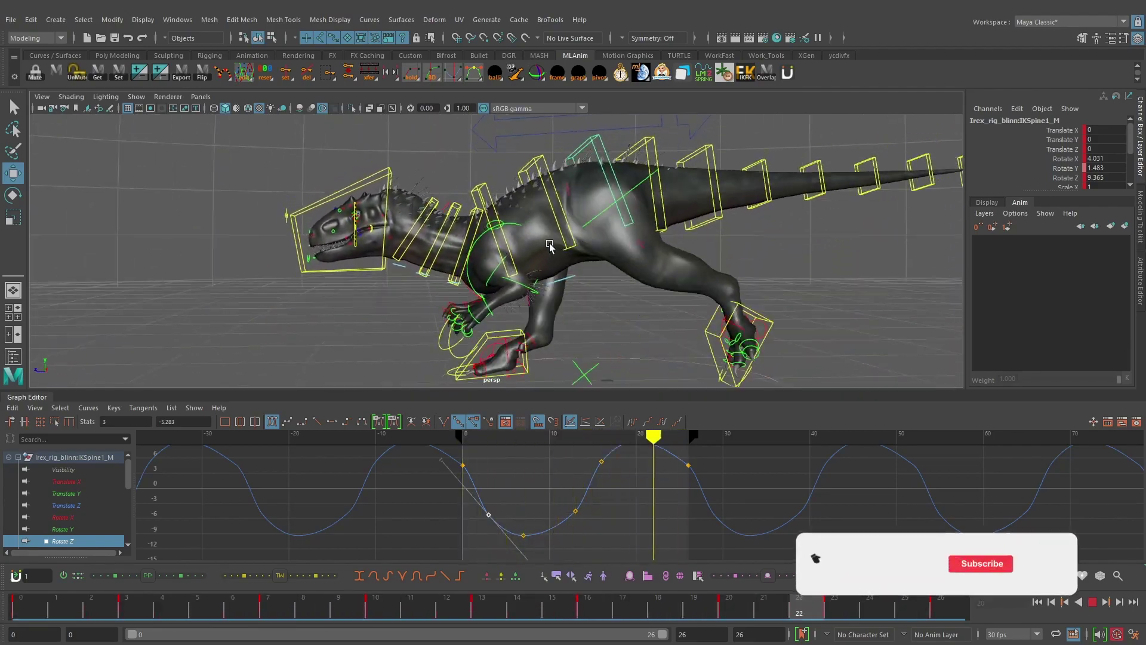